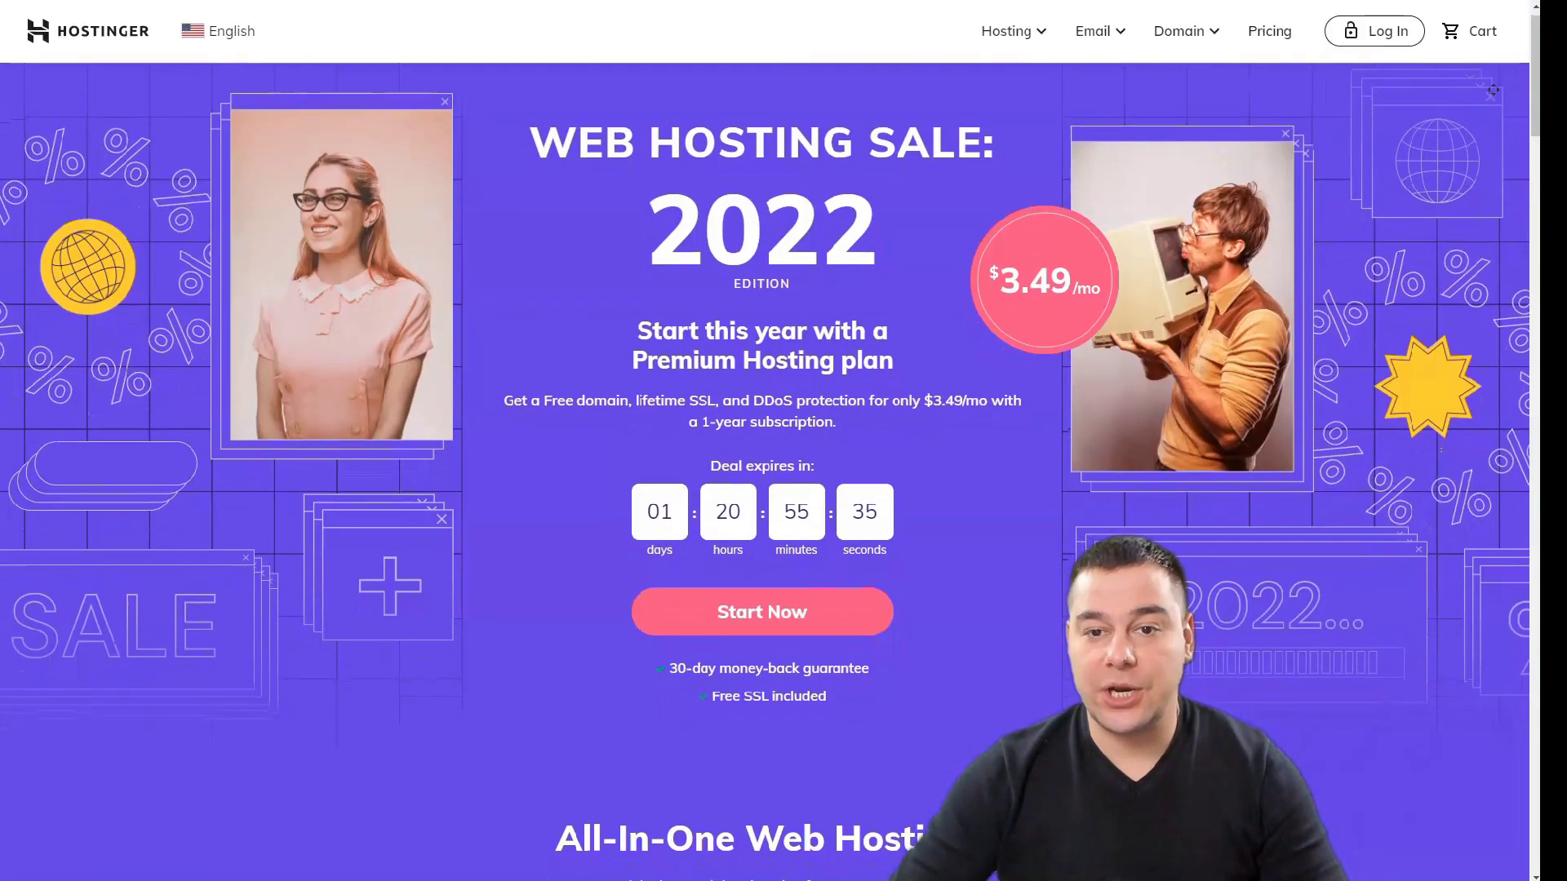
pyautogui.scroll(-1, 784, 491)
pyautogui.scroll(-2, 784, 490)
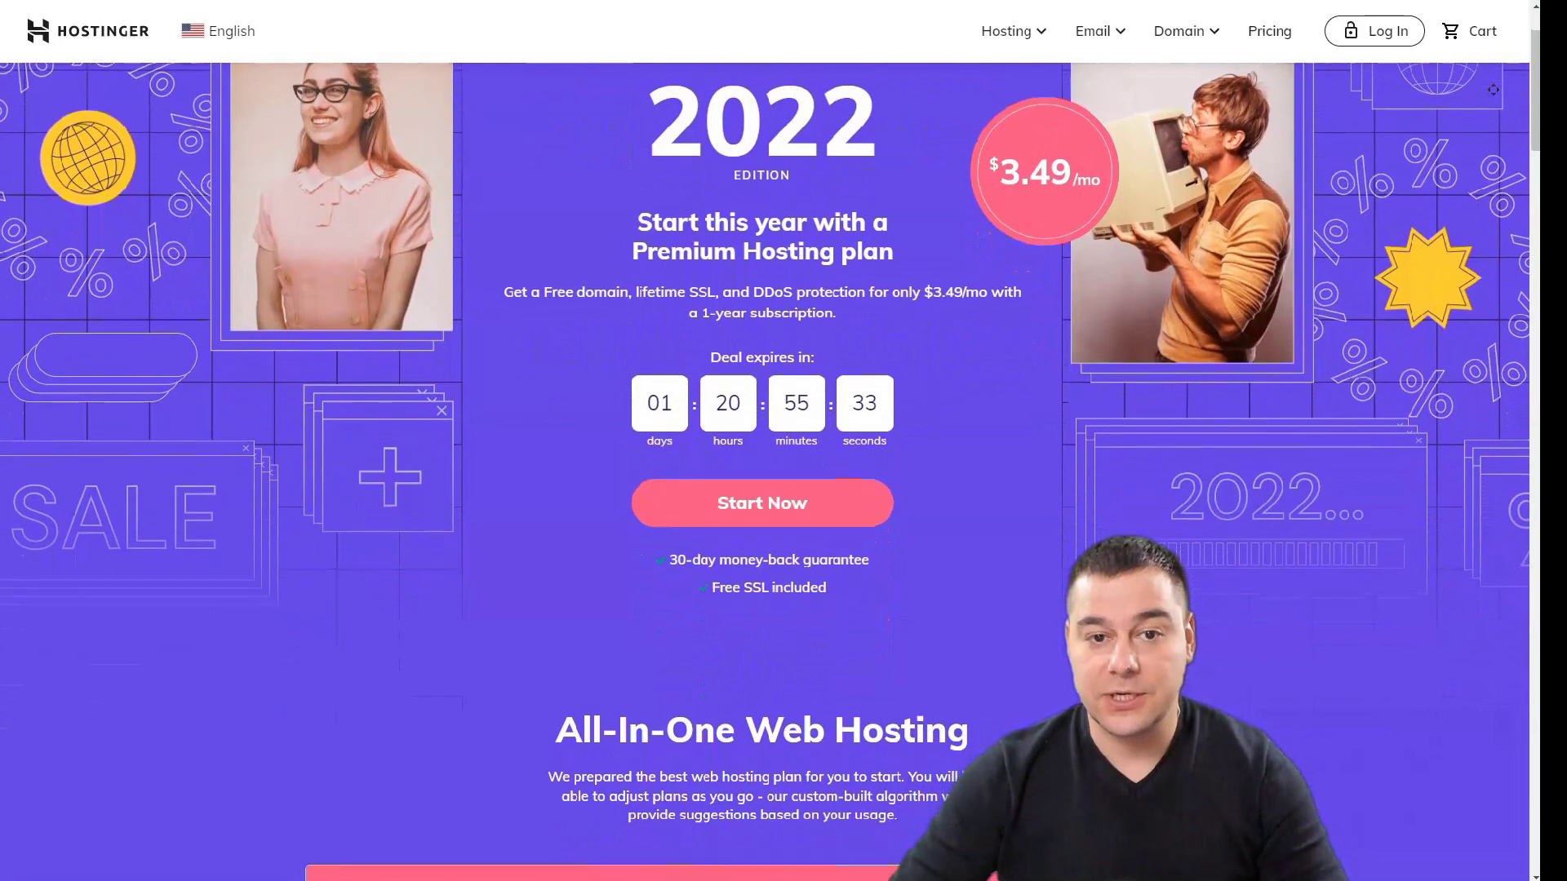
pyautogui.scroll(-2, 784, 490)
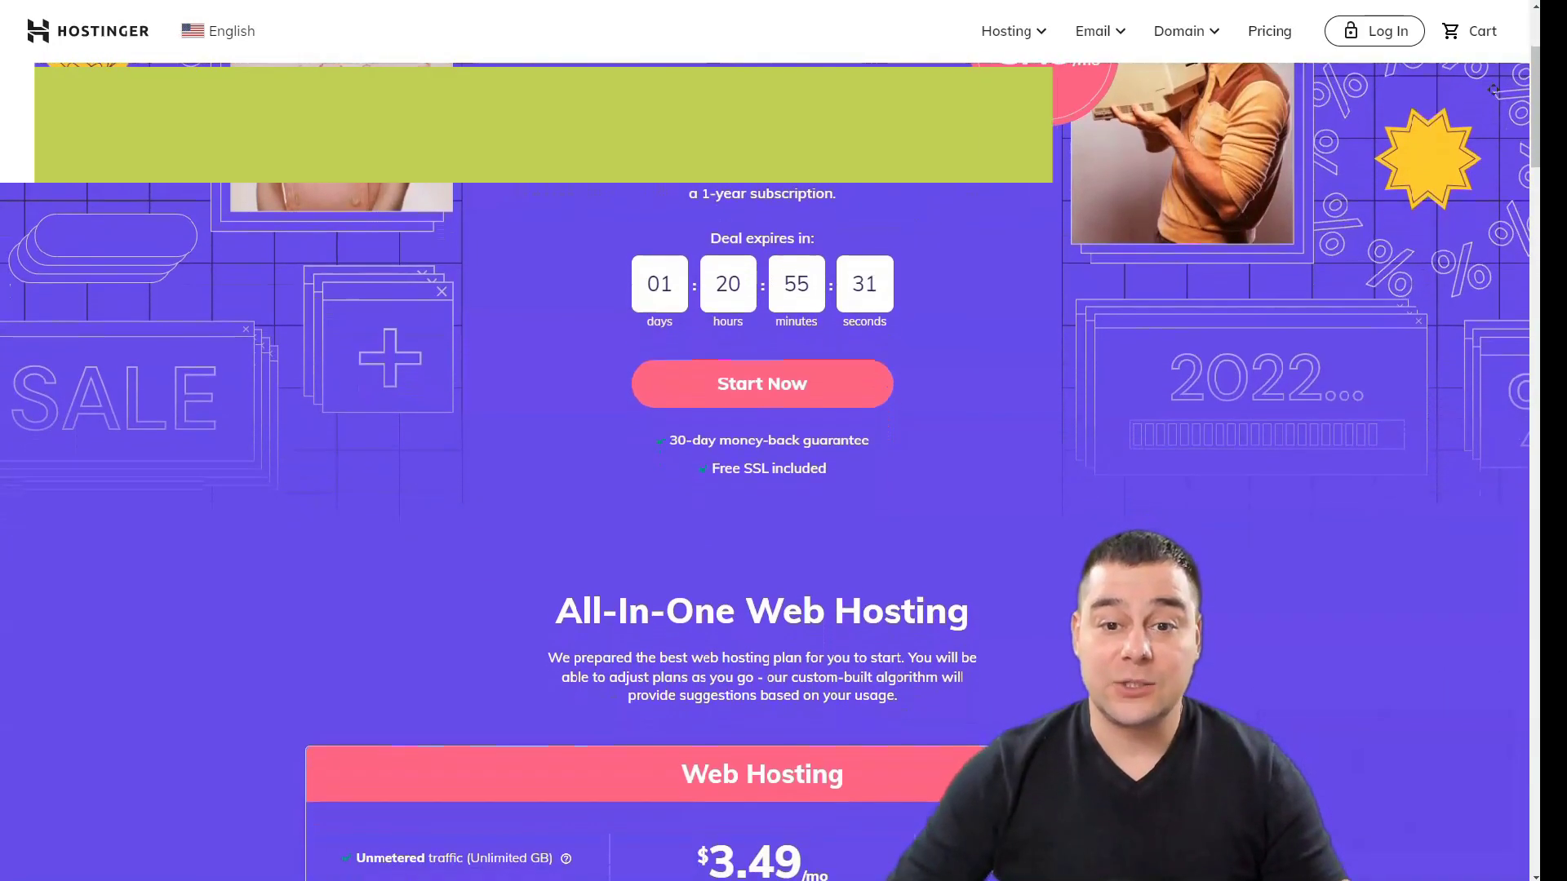
pyautogui.scroll(-2, 784, 491)
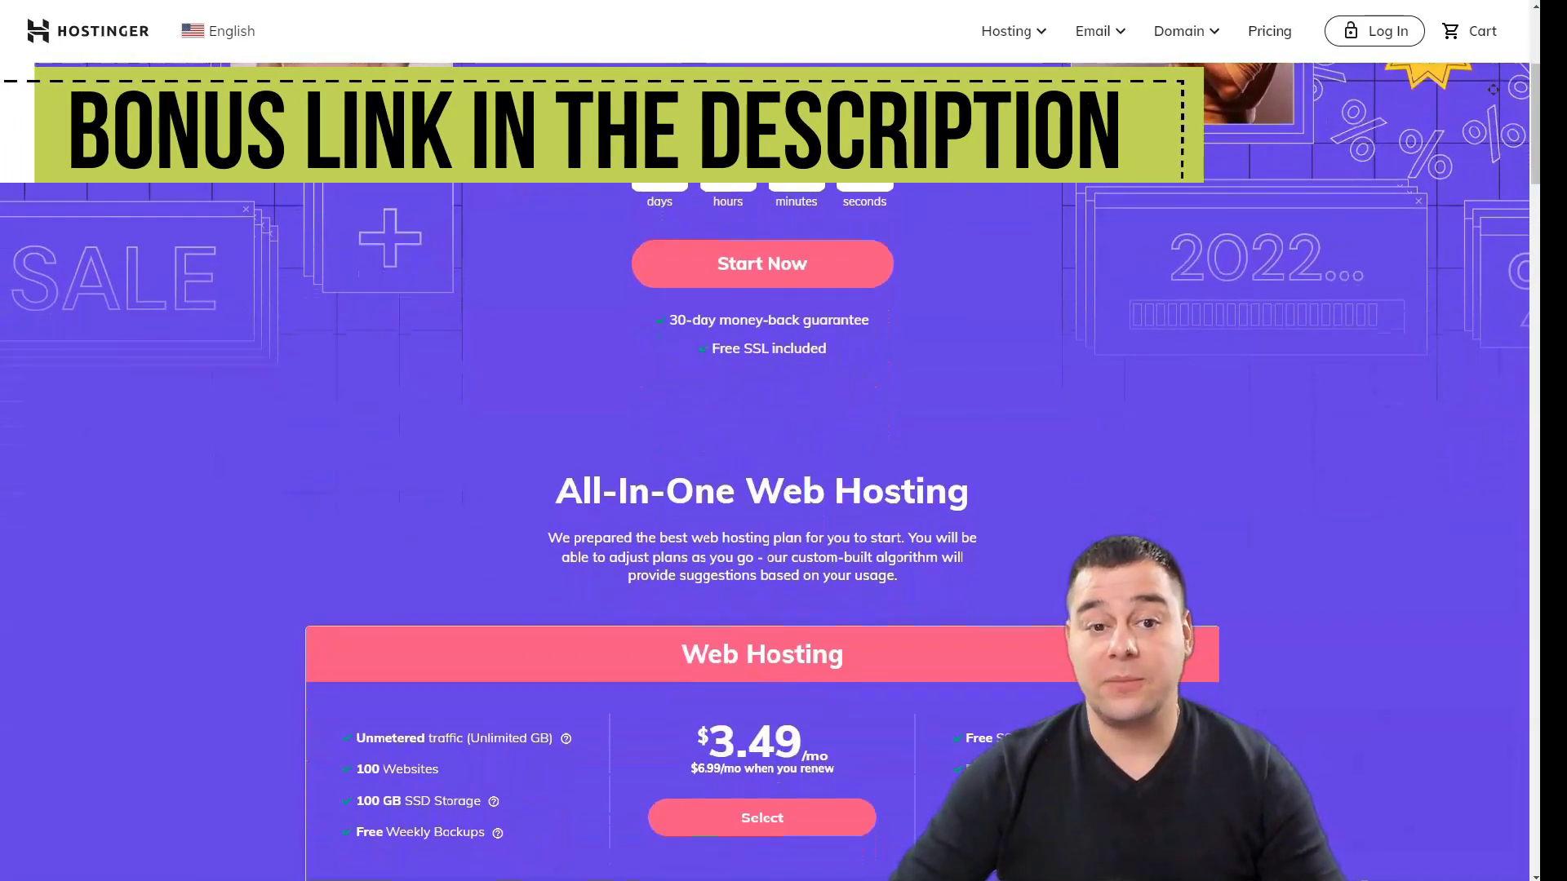
pyautogui.scroll(-2, 783, 490)
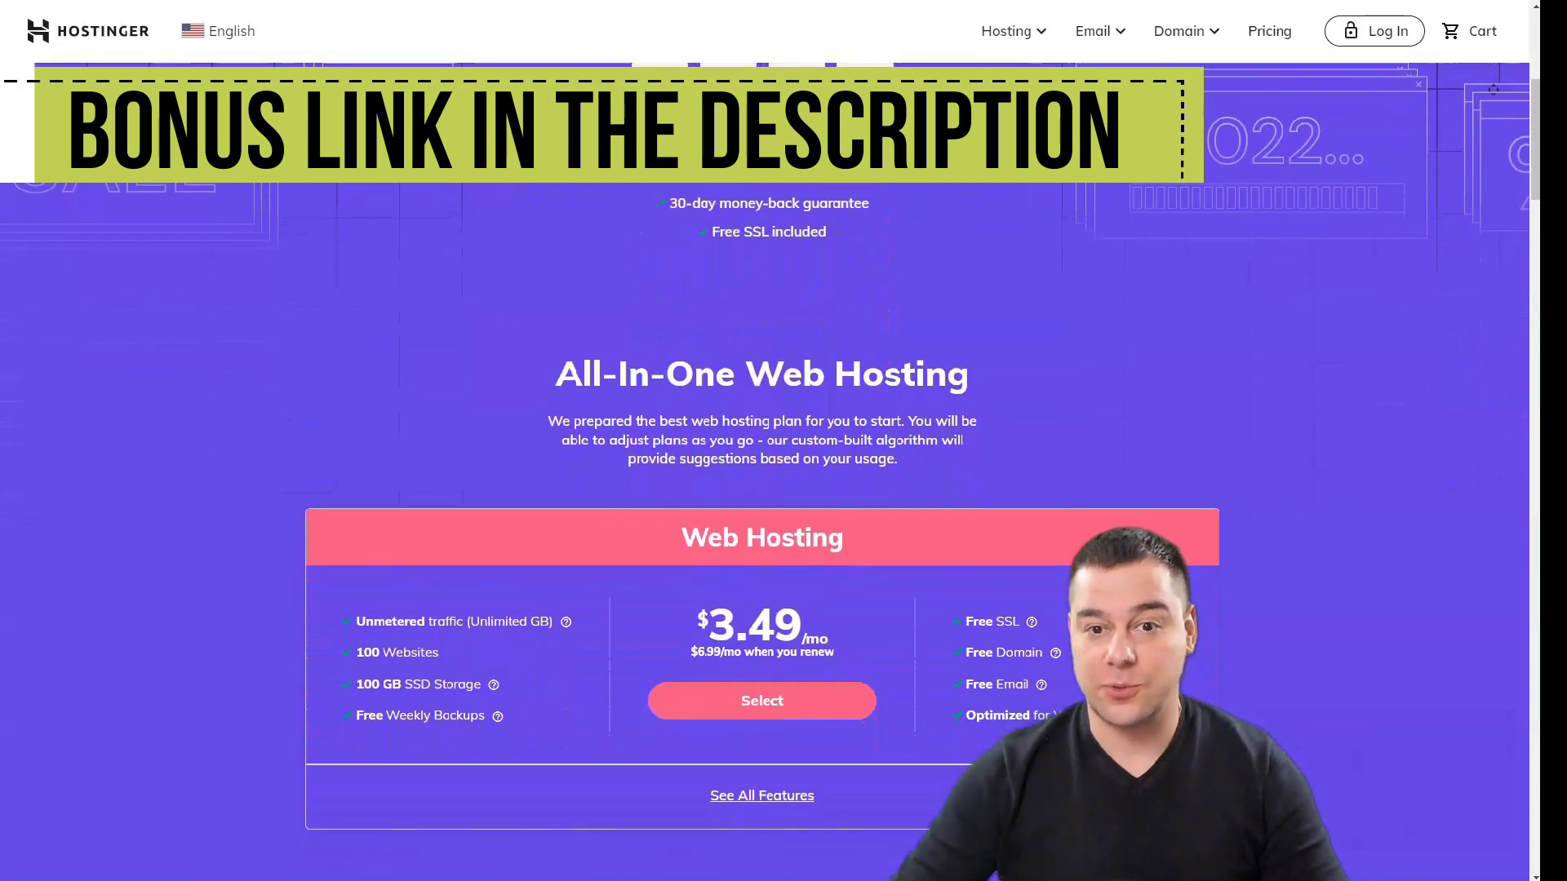
pyautogui.scroll(-2, 783, 490)
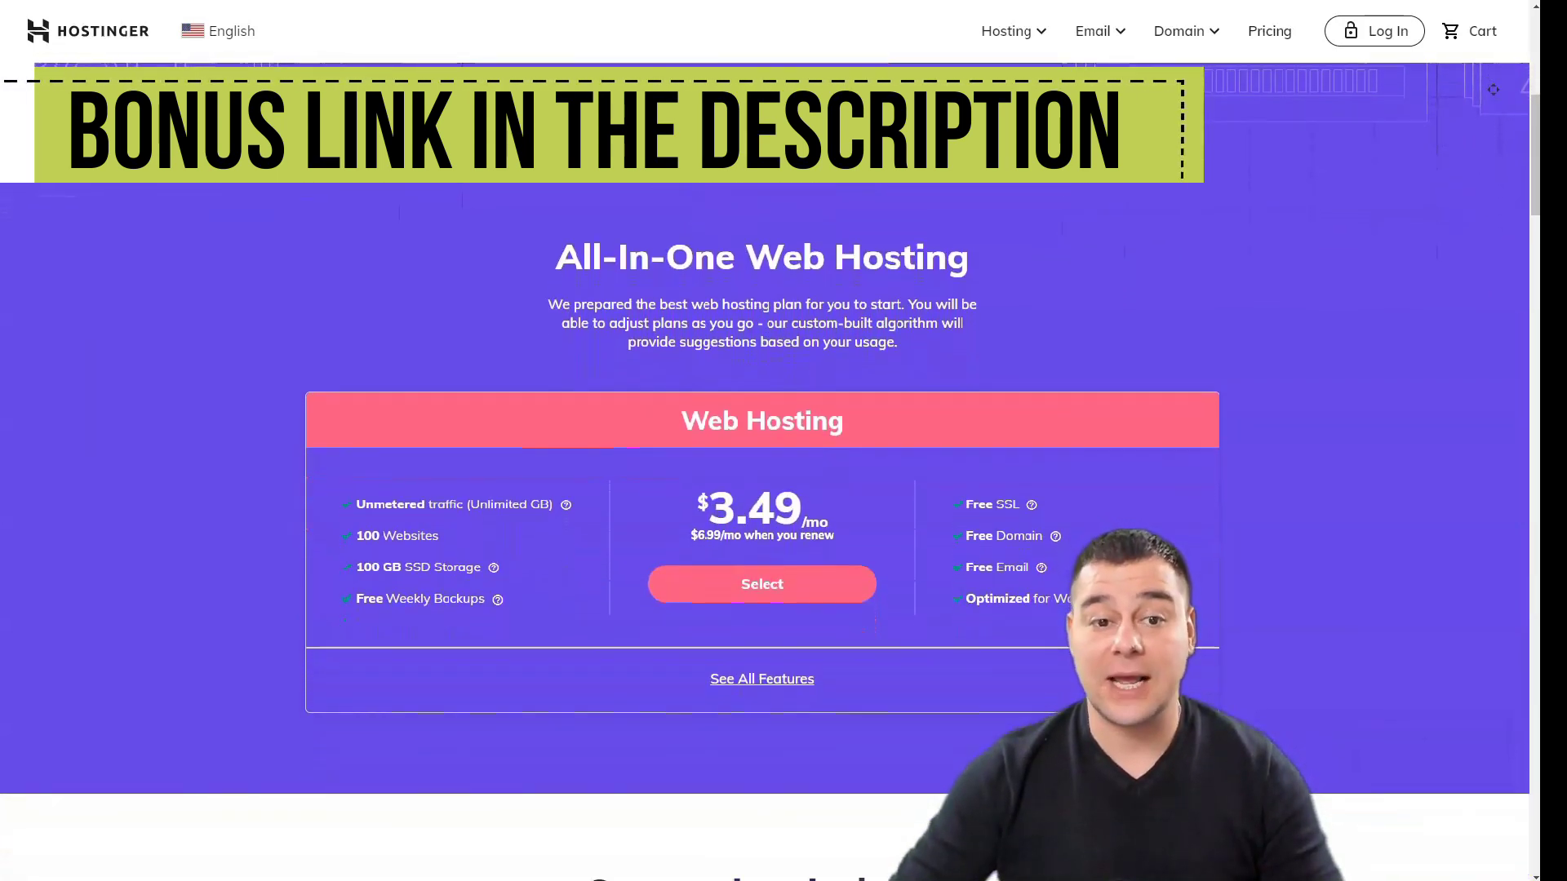
pyautogui.scroll(-2, 784, 491)
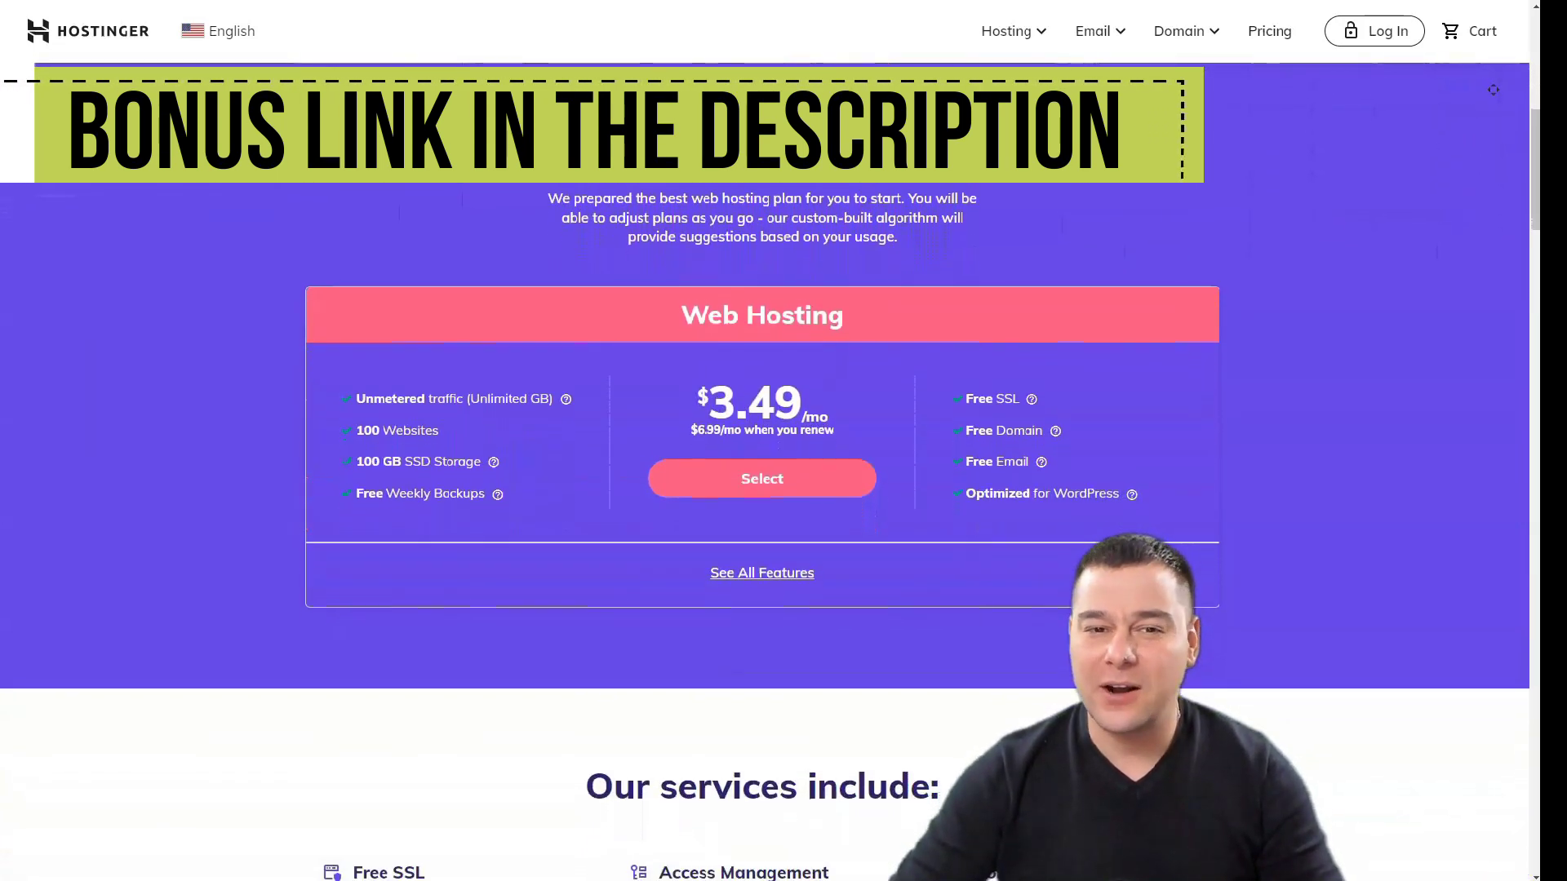
pyautogui.scroll(-2, 784, 490)
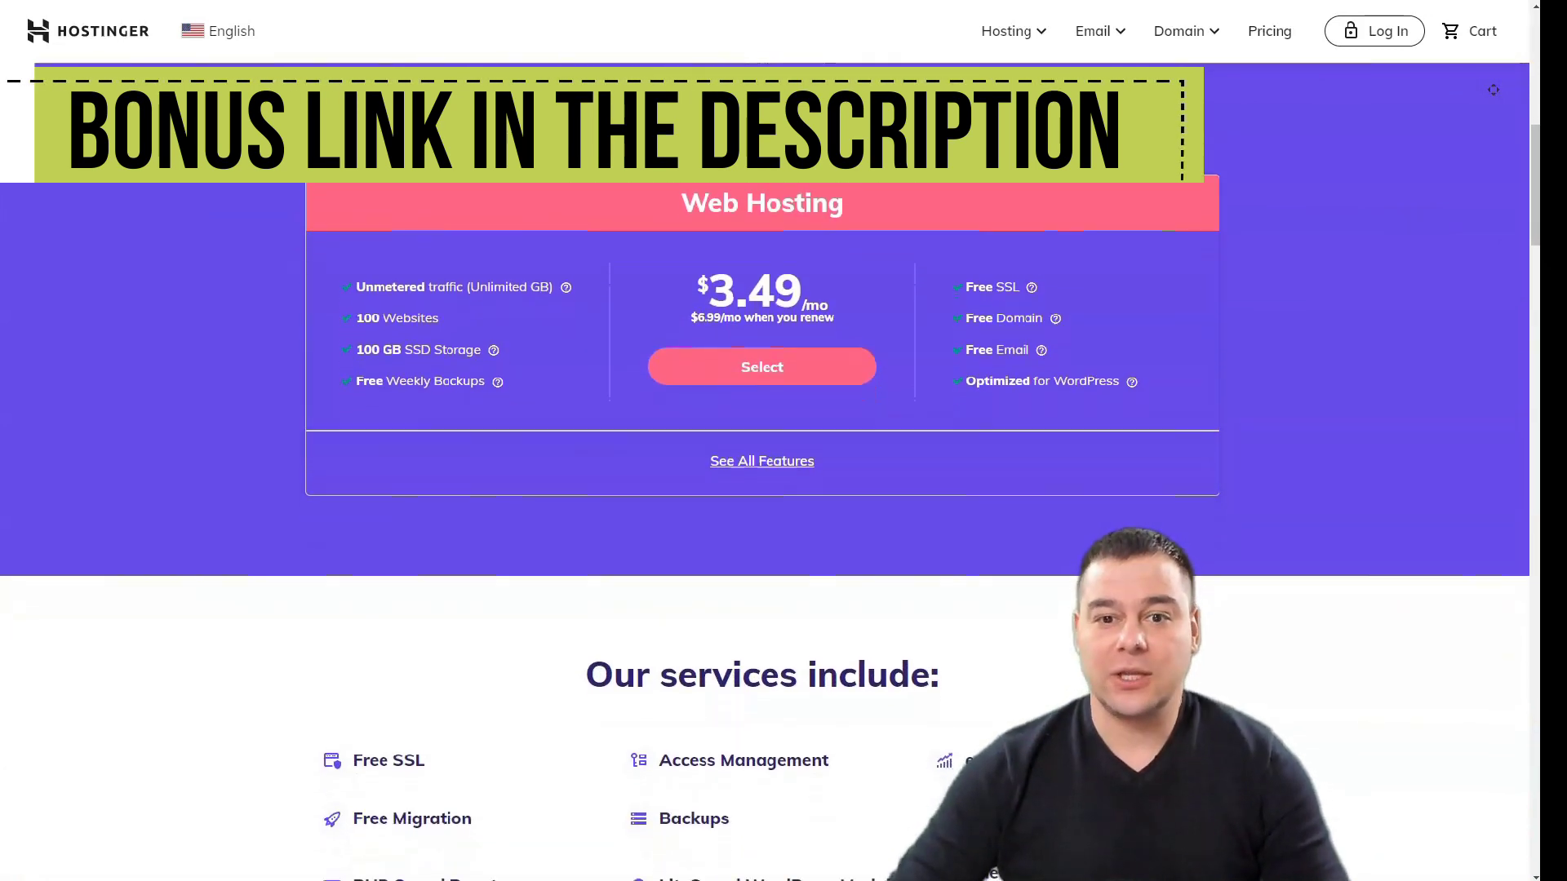
pyautogui.scroll(-2, 785, 490)
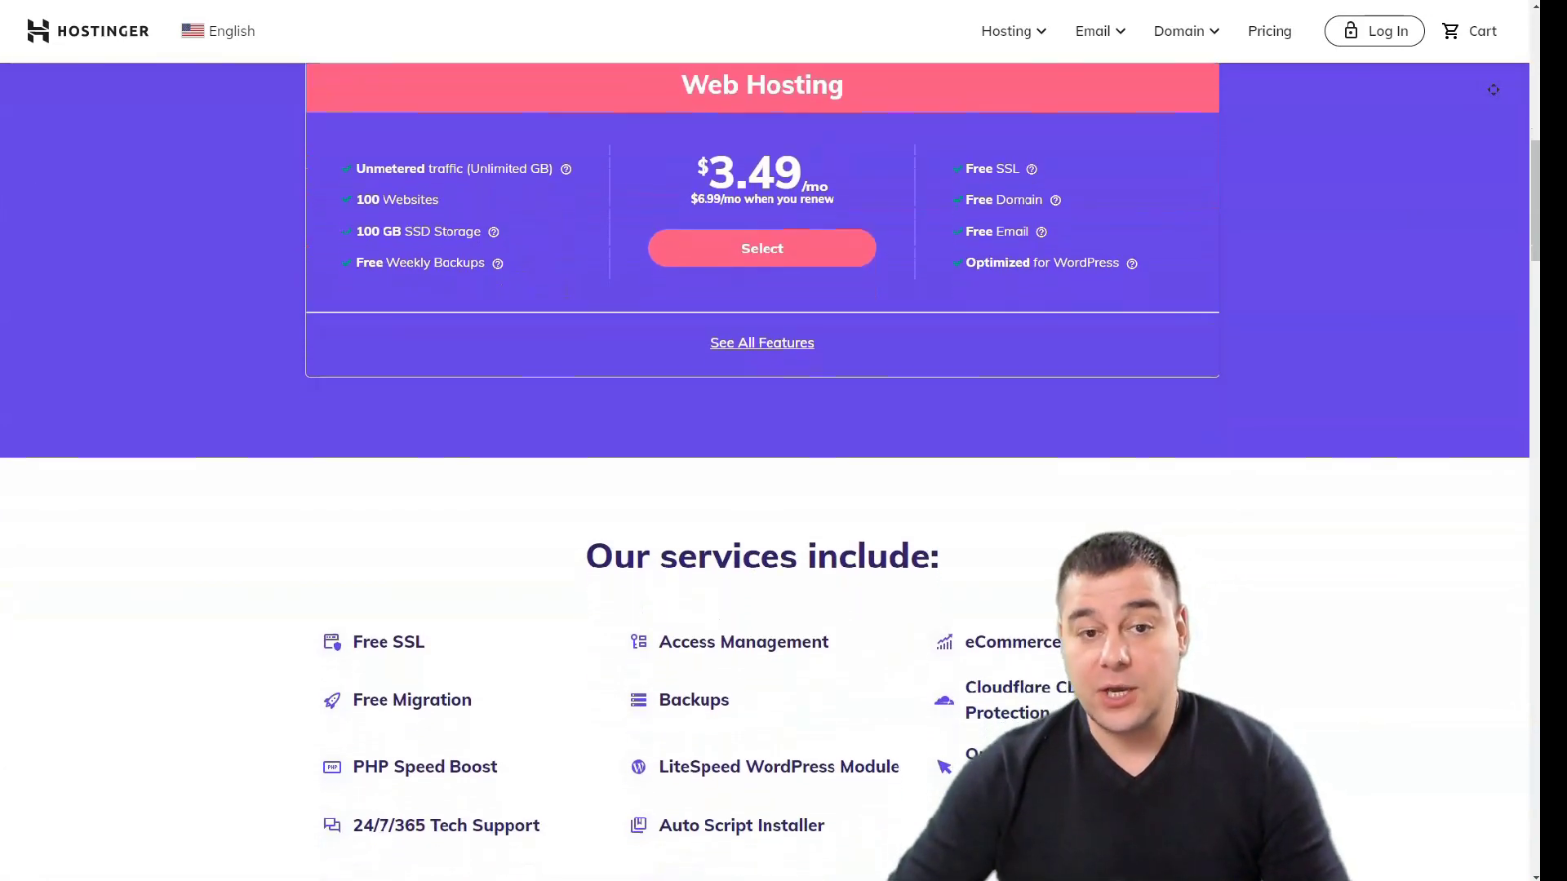
pyautogui.scroll(-2, 784, 490)
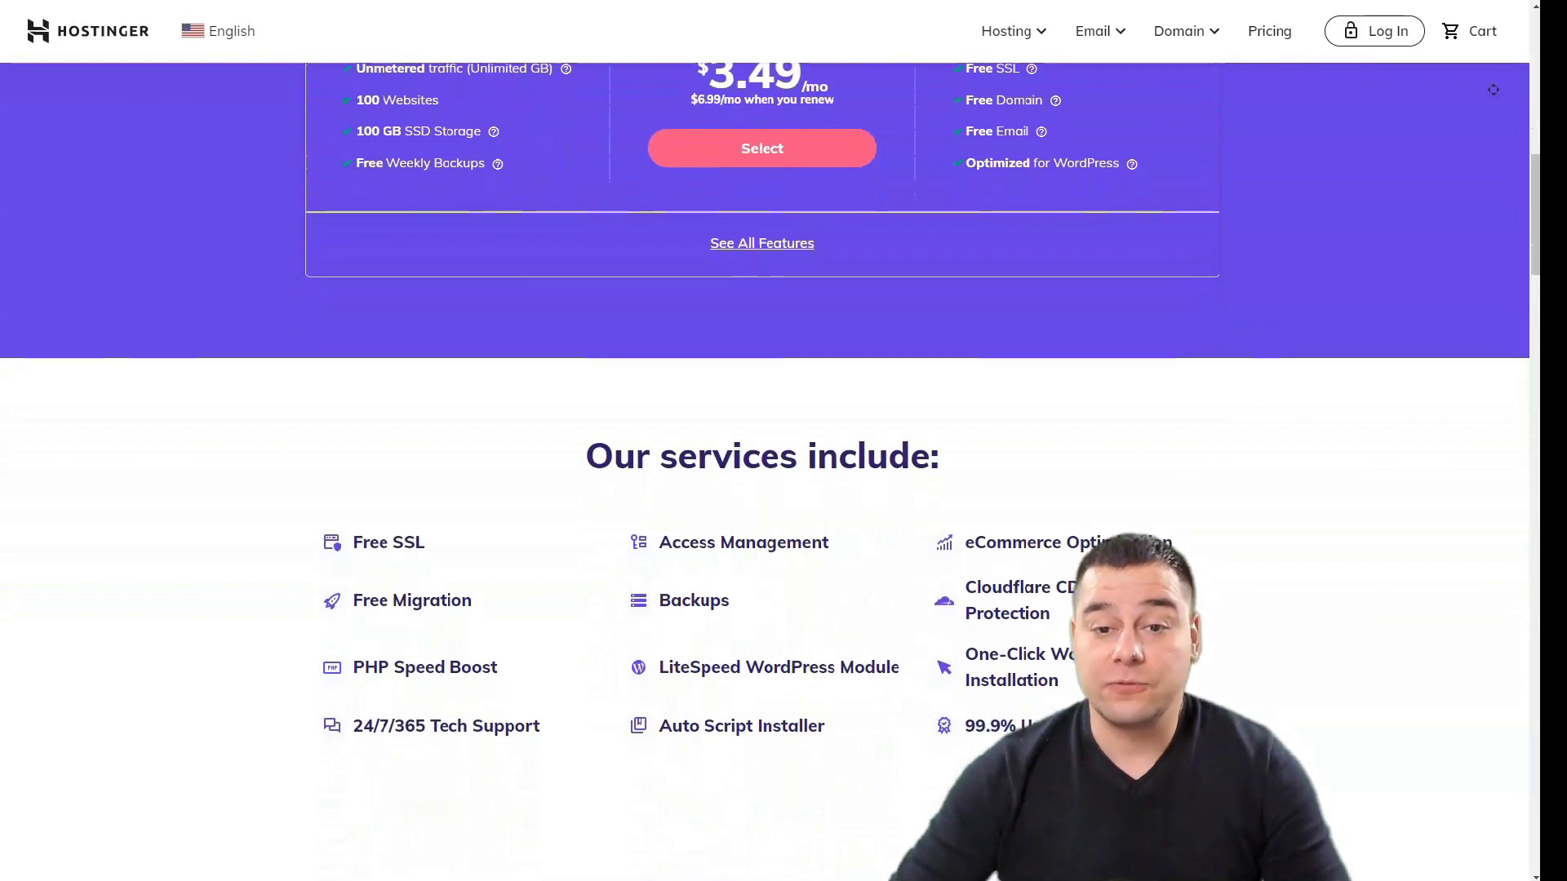
pyautogui.scroll(-2, 783, 490)
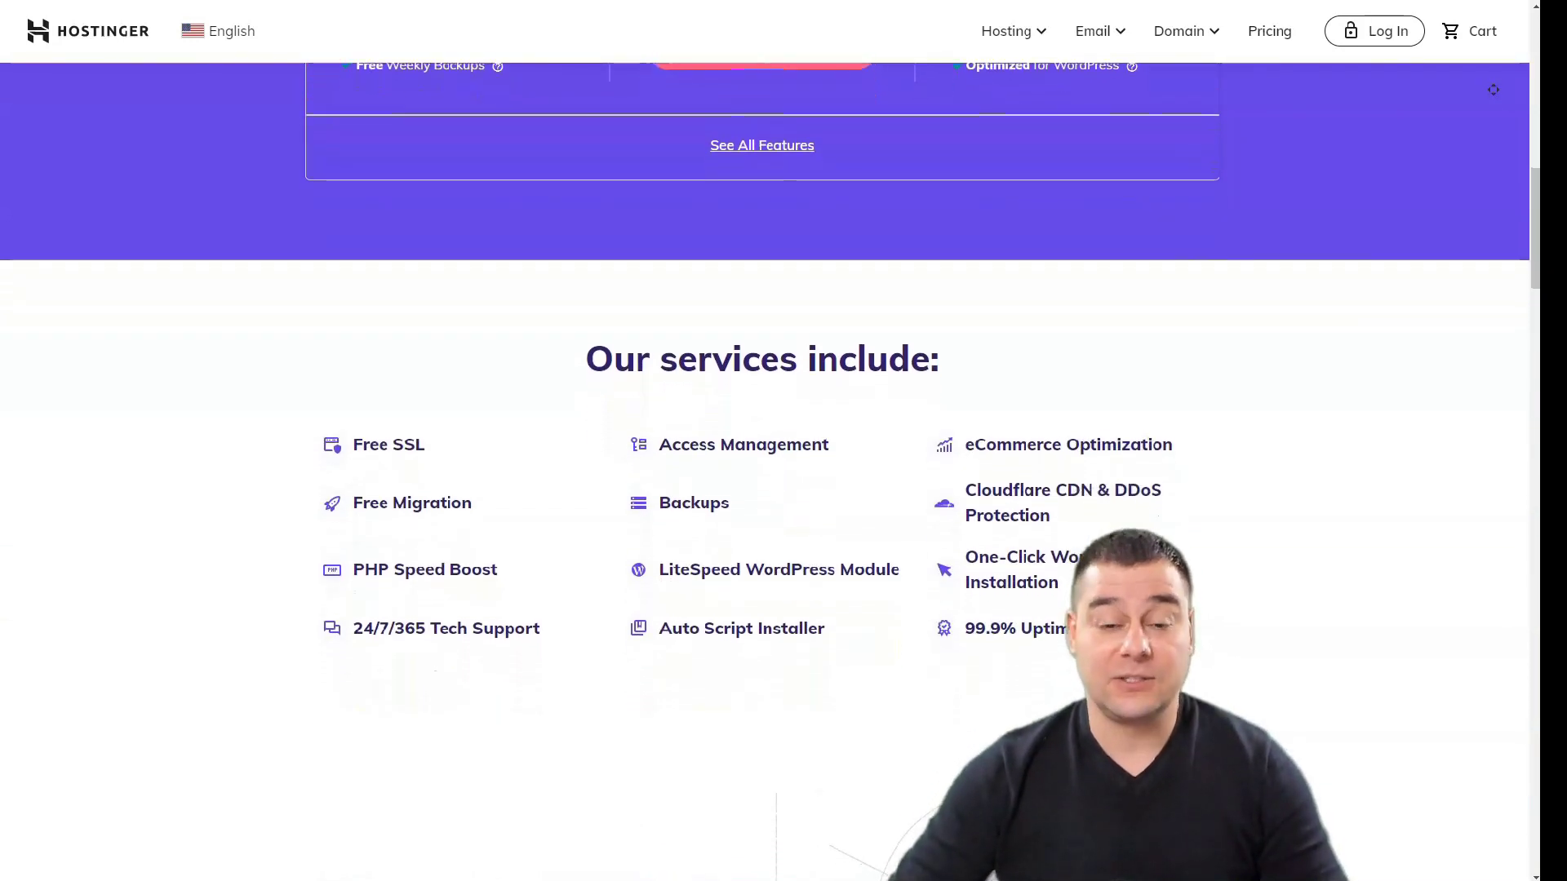
pyautogui.scroll(-2, 783, 489)
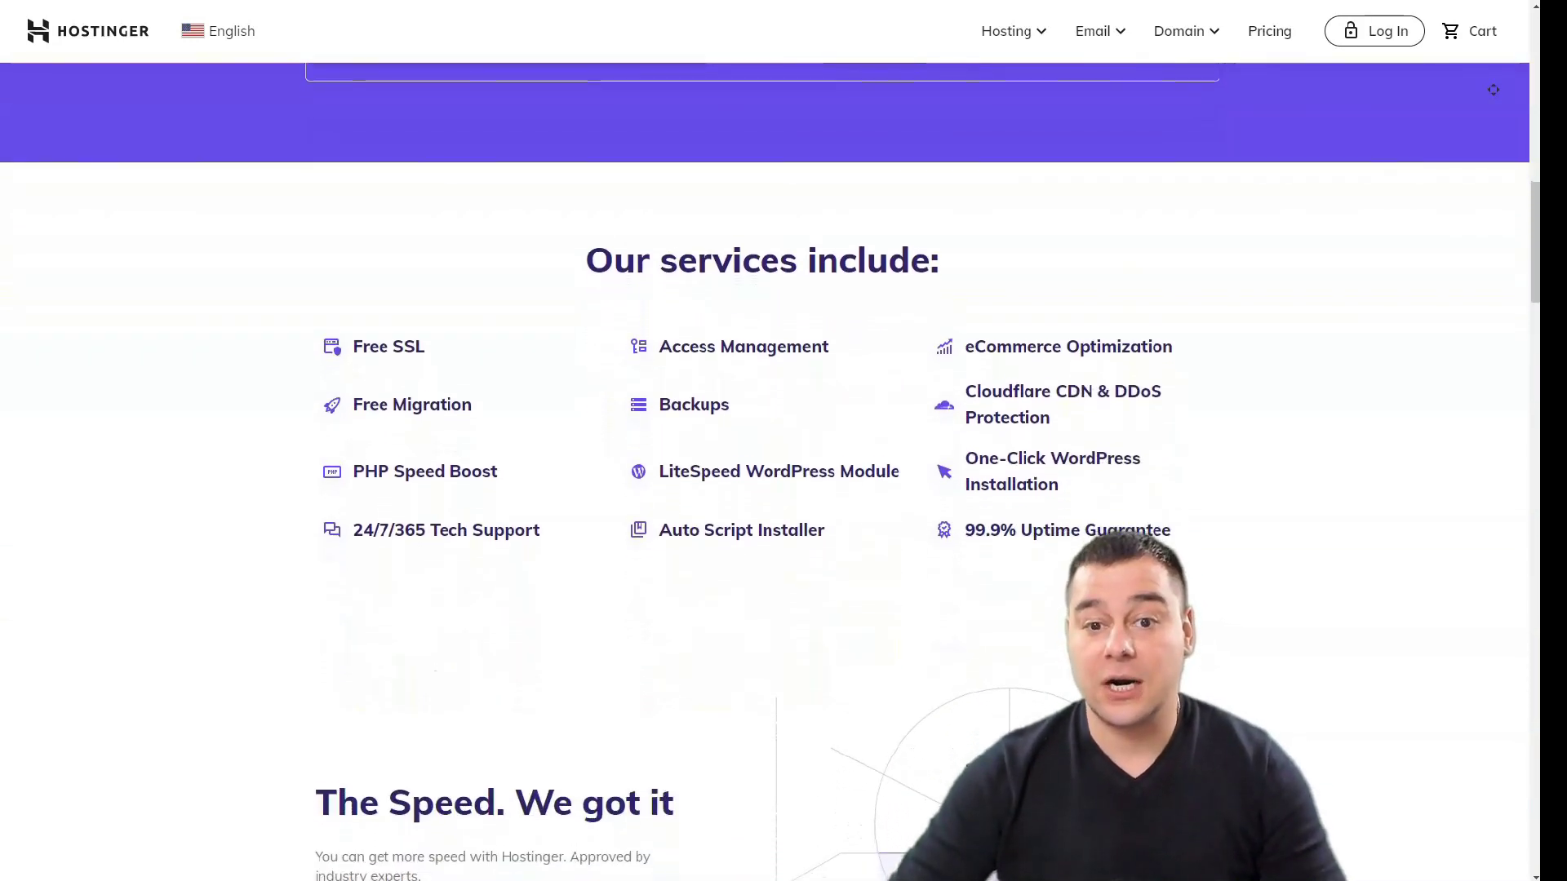
pyautogui.scroll(-2, 784, 489)
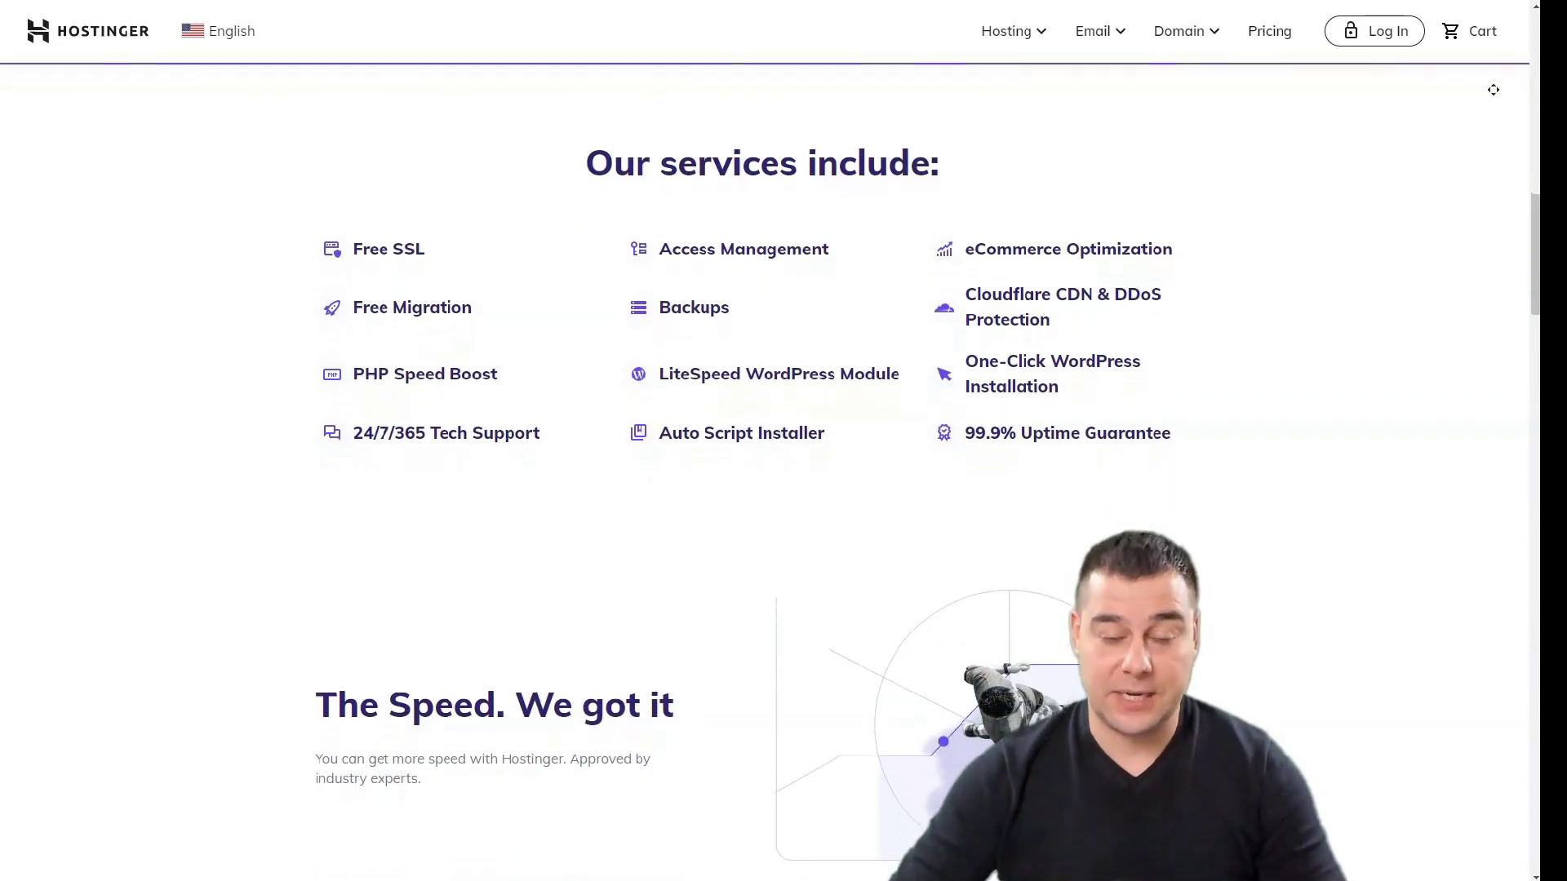
pyautogui.scroll(-2, 783, 490)
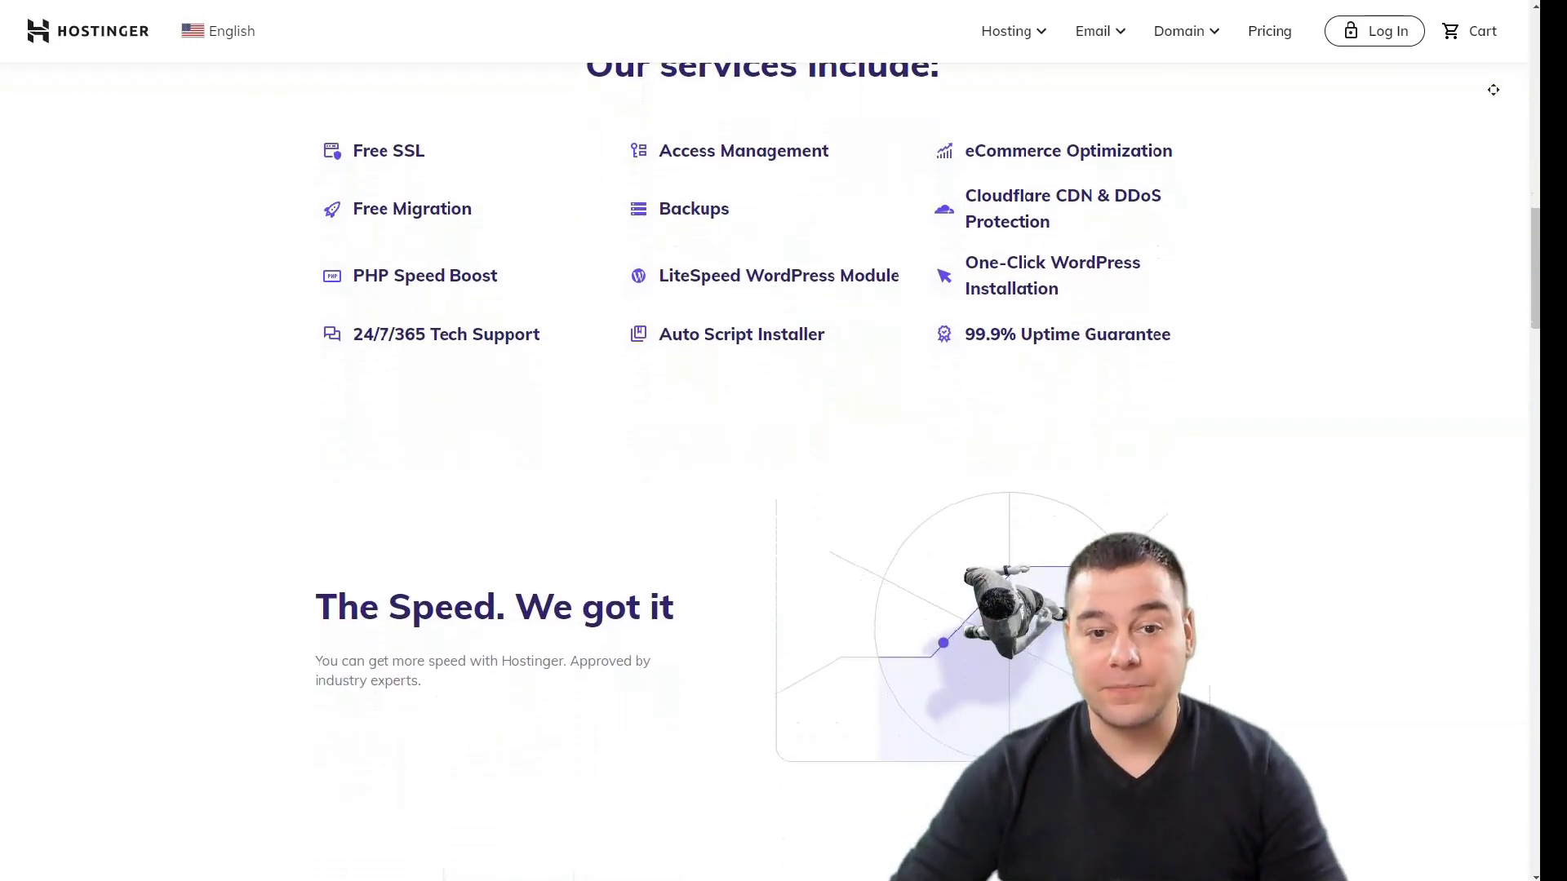
pyautogui.scroll(-2, 785, 490)
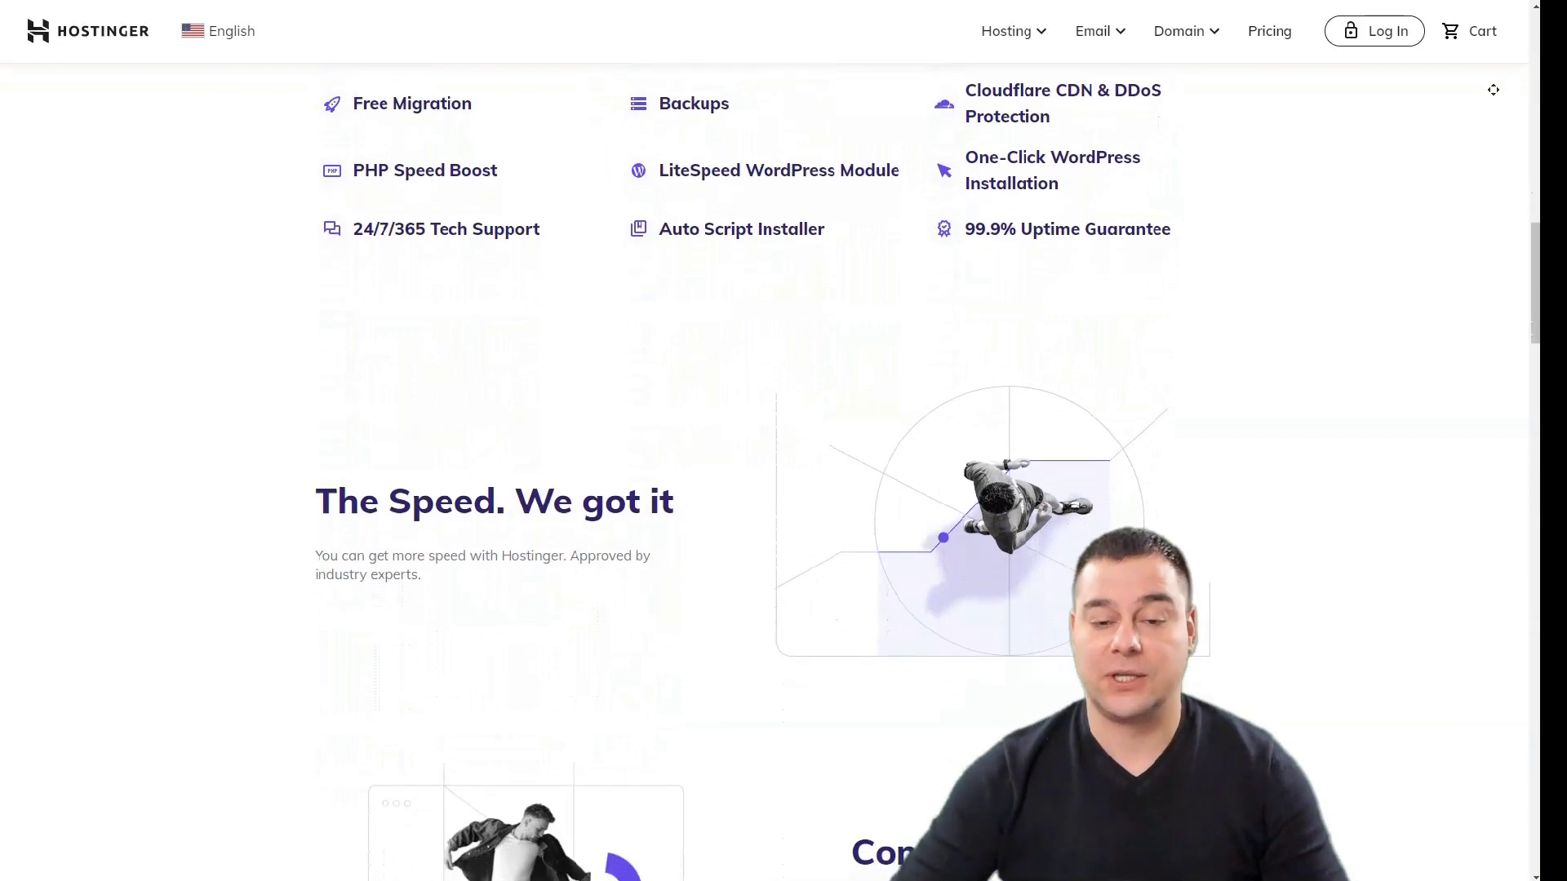
pyautogui.scroll(-2, 784, 491)
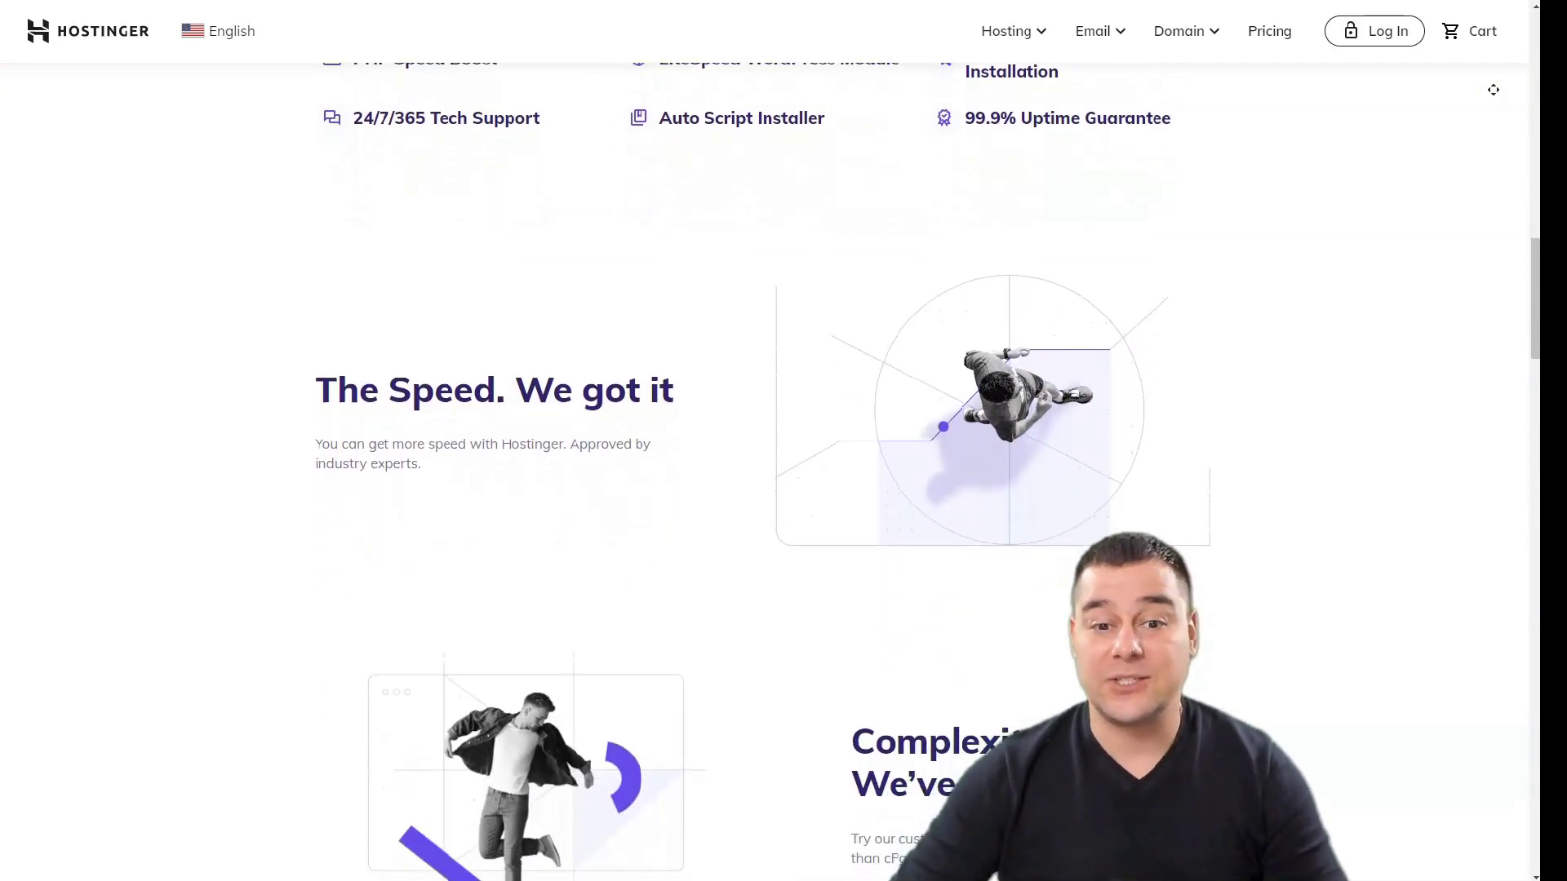
pyautogui.scroll(-2, 784, 490)
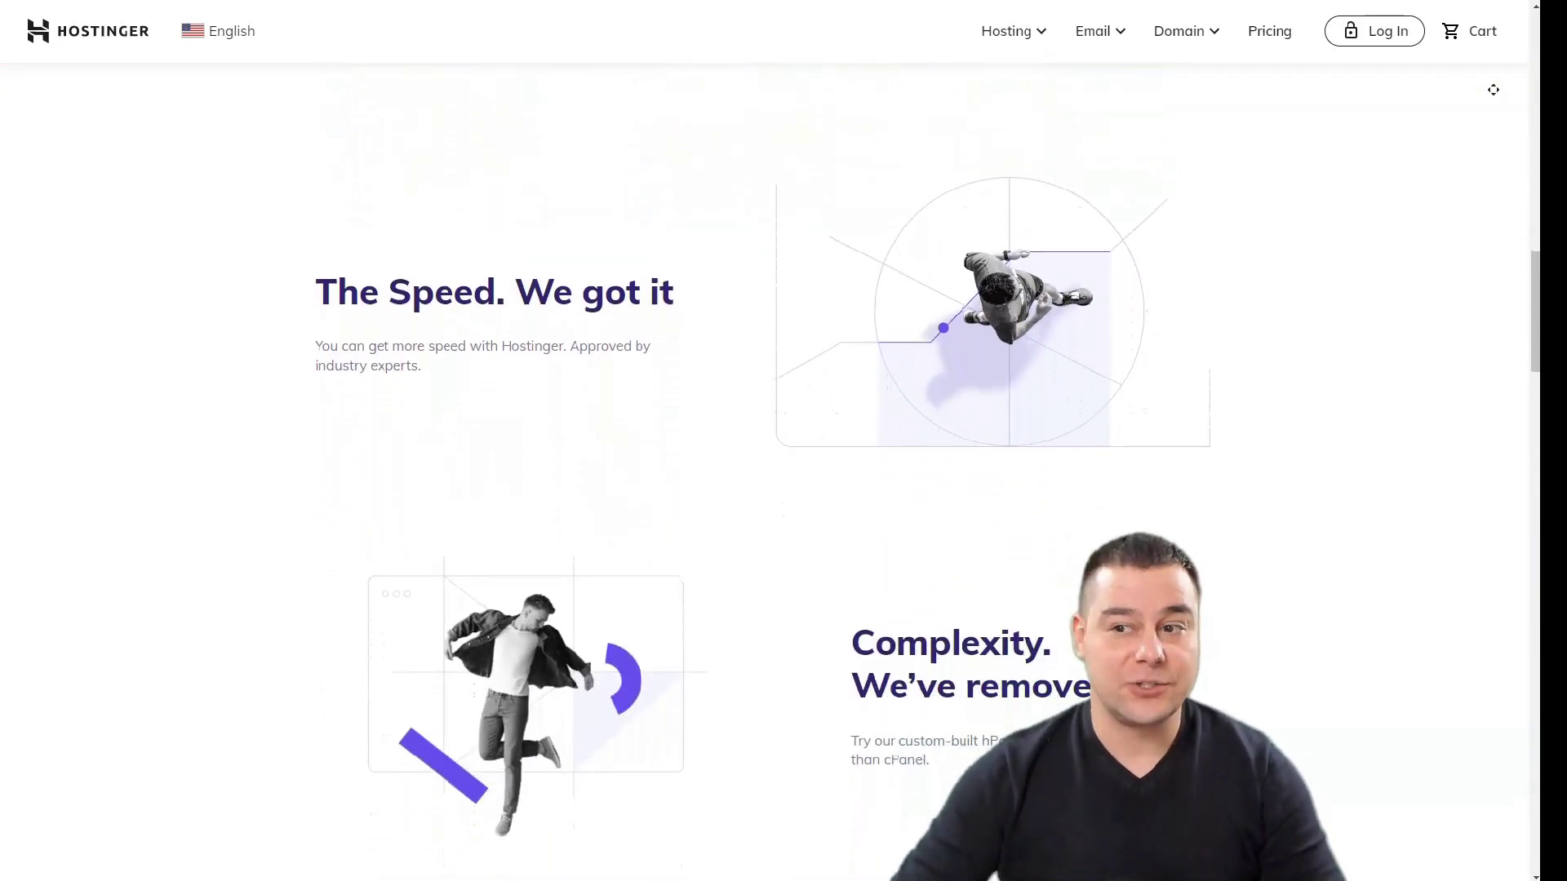
pyautogui.scroll(-2, 783, 490)
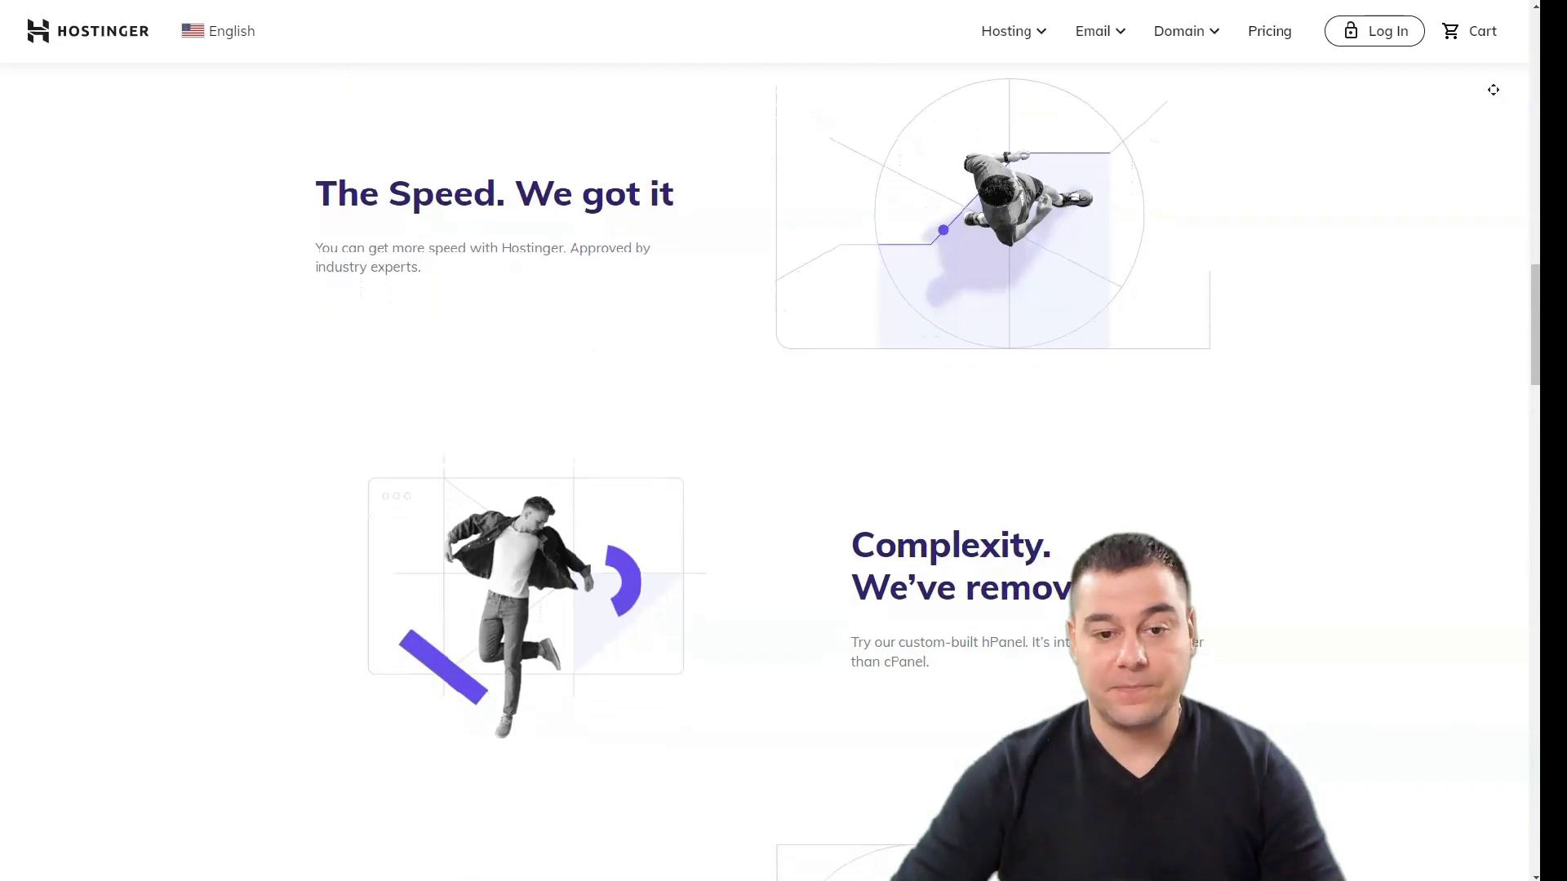
pyautogui.scroll(-2, 784, 489)
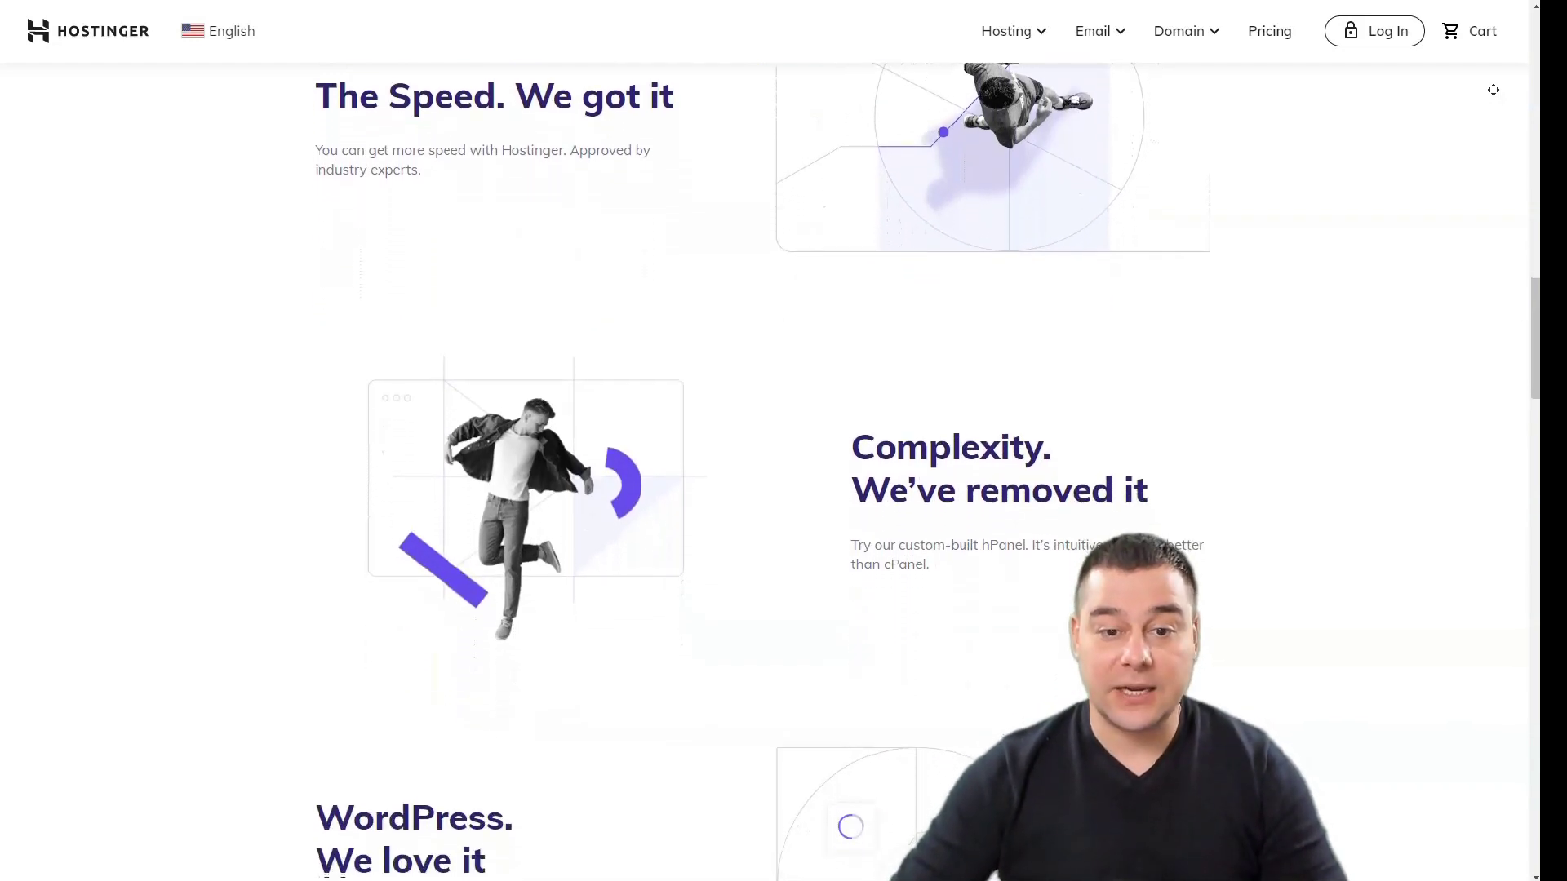
pyautogui.scroll(-1, 784, 490)
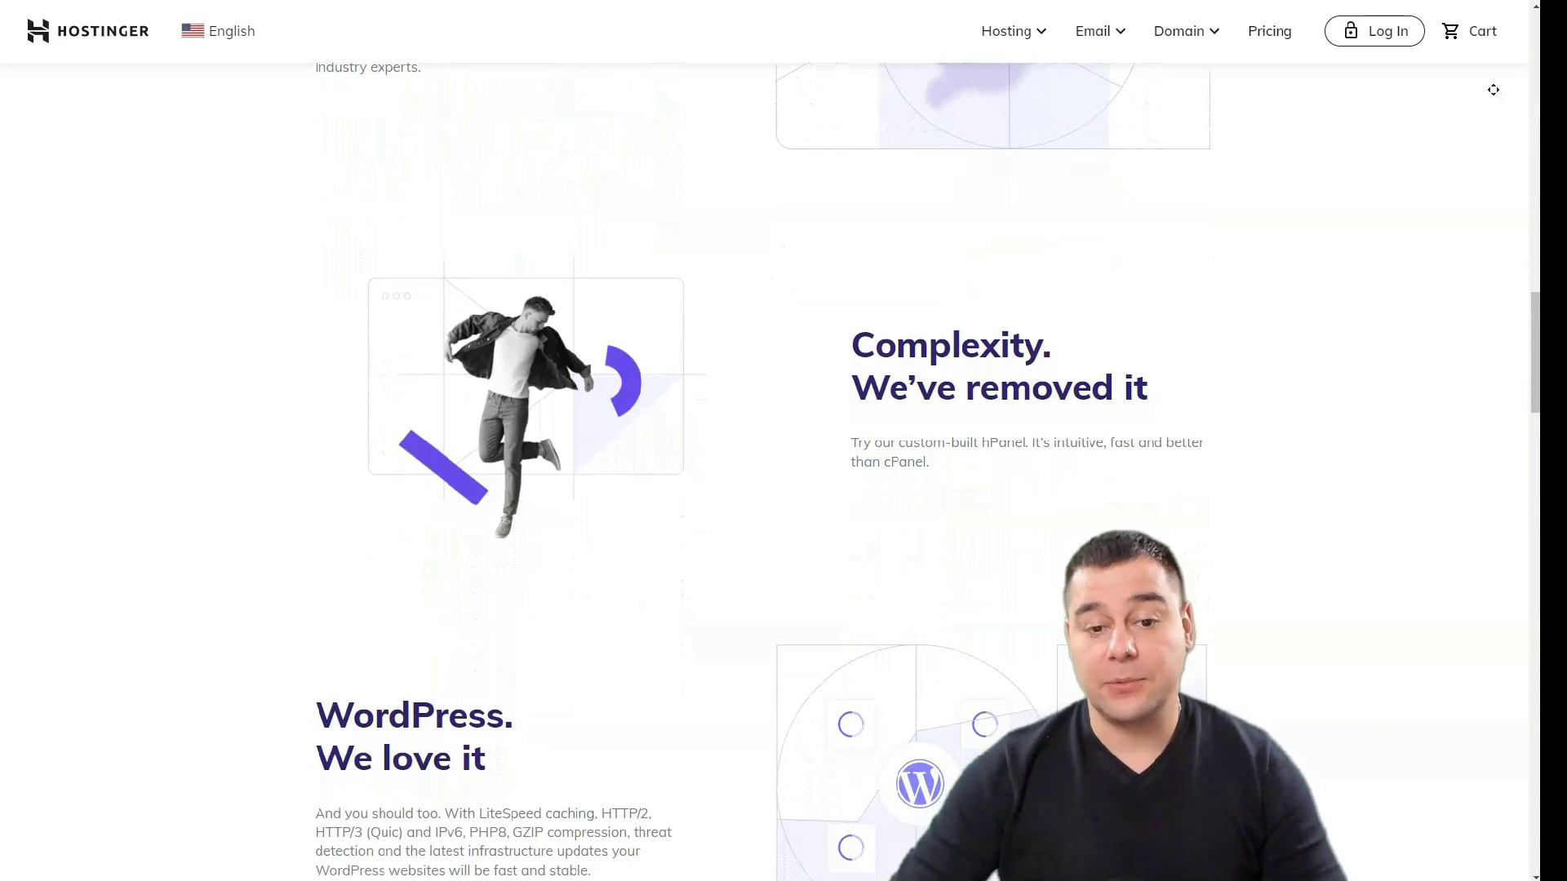
pyautogui.scroll(-2, 783, 490)
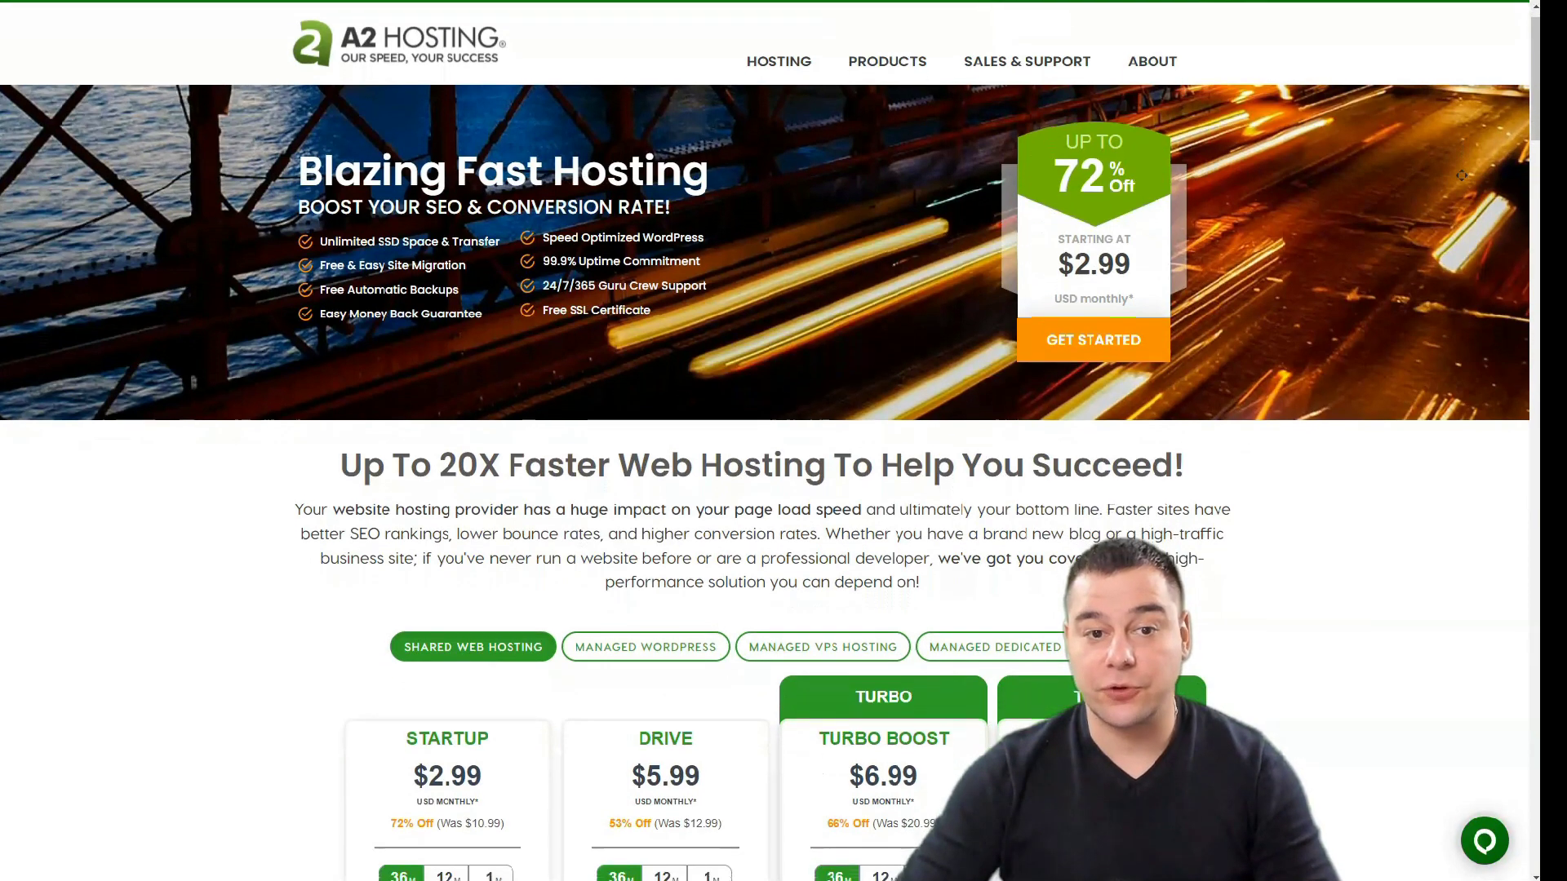
pyautogui.scroll(-2, 783, 489)
pyautogui.scroll(-2, 784, 489)
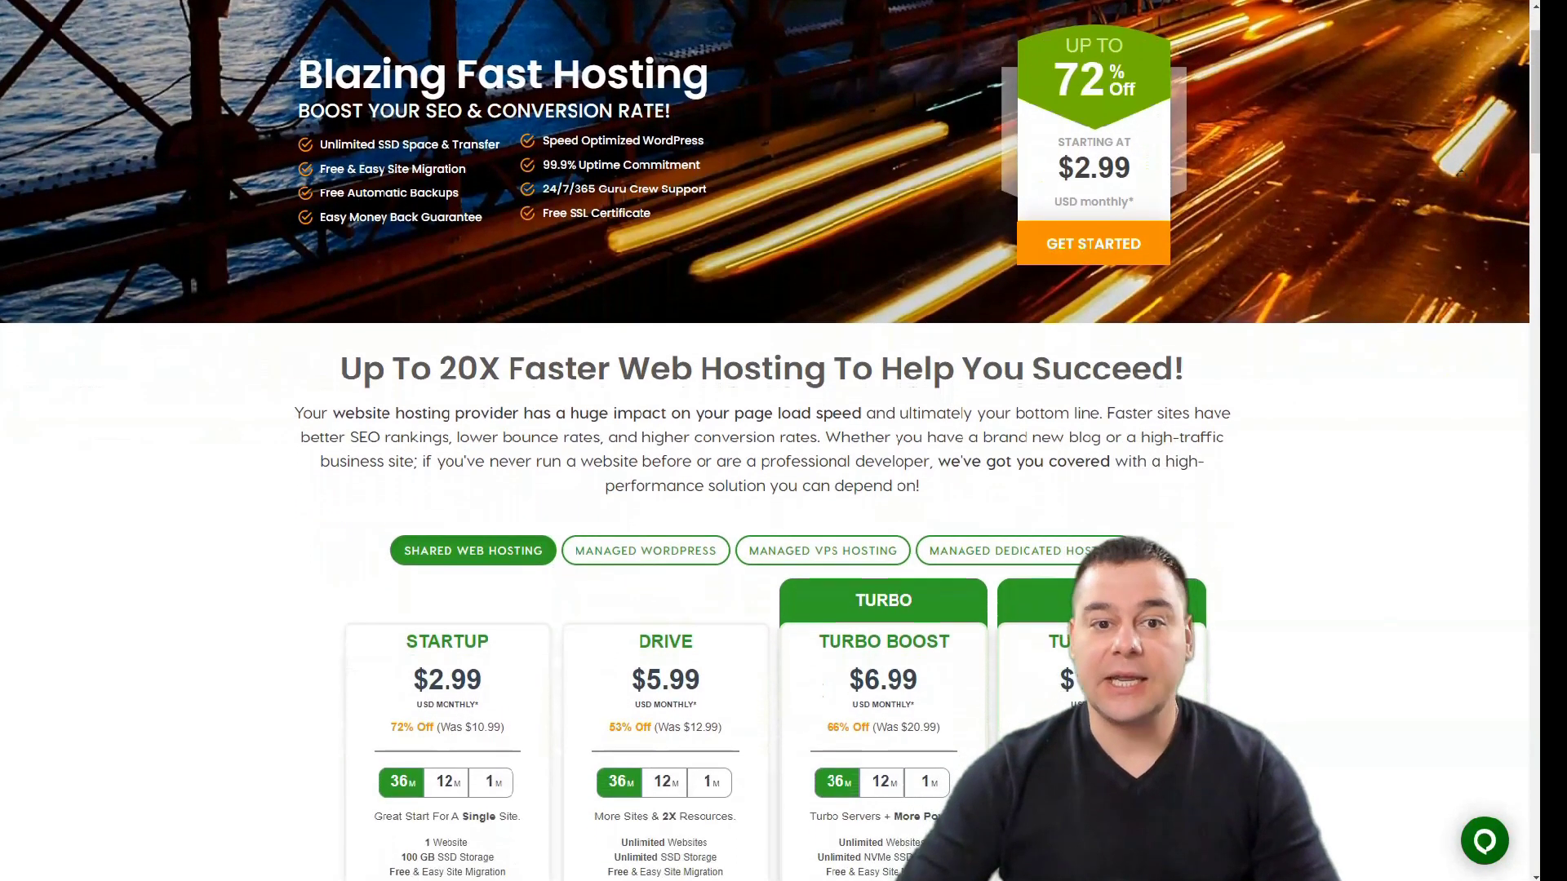
pyautogui.scroll(-2, 784, 490)
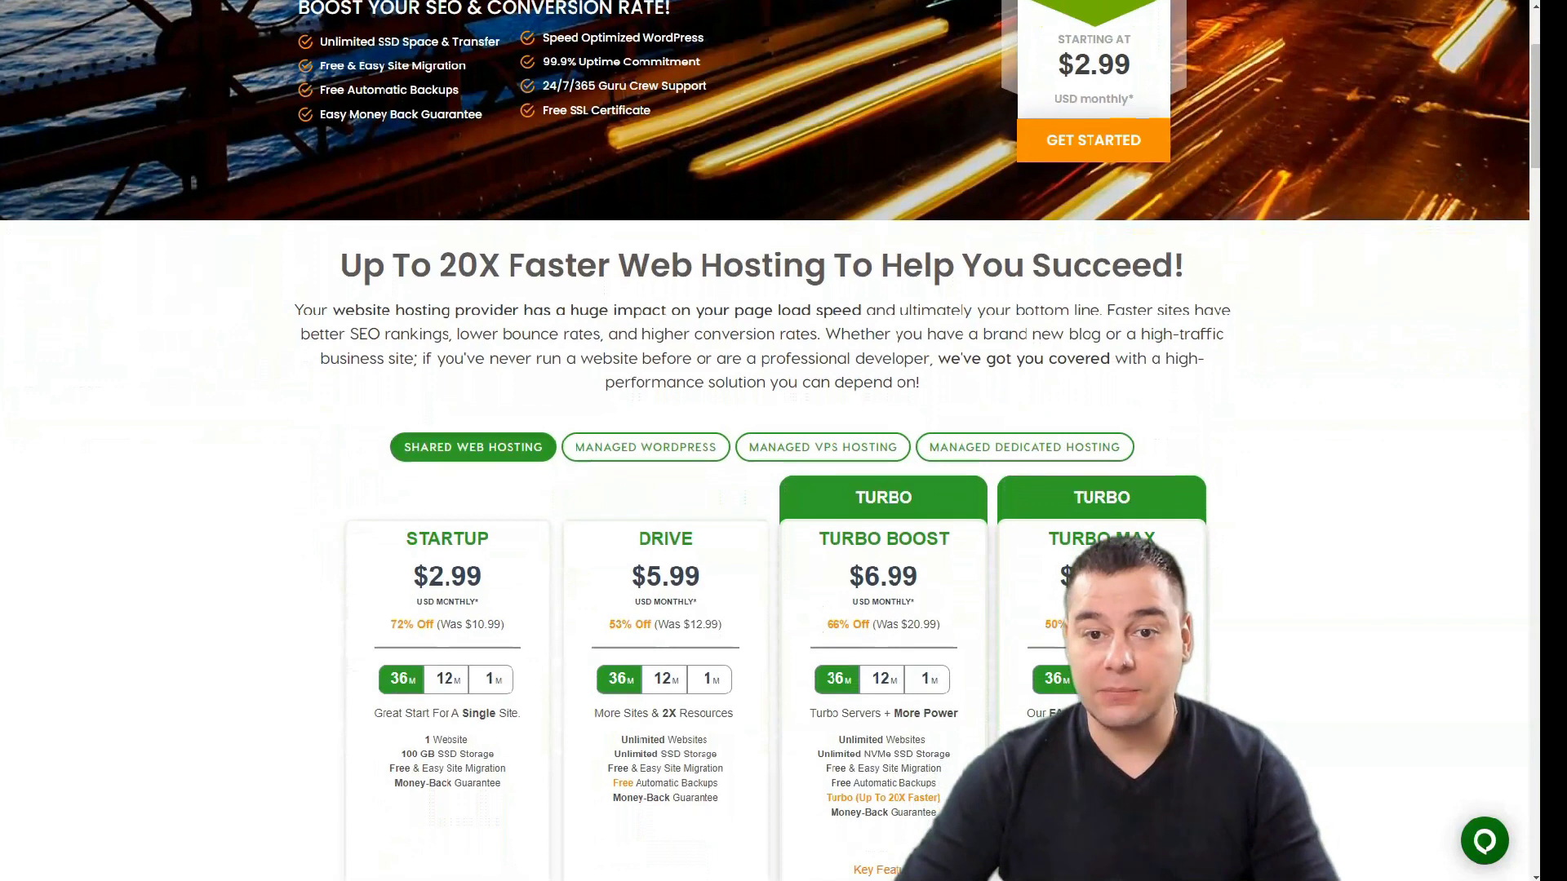
pyautogui.scroll(-2, 1460, 175)
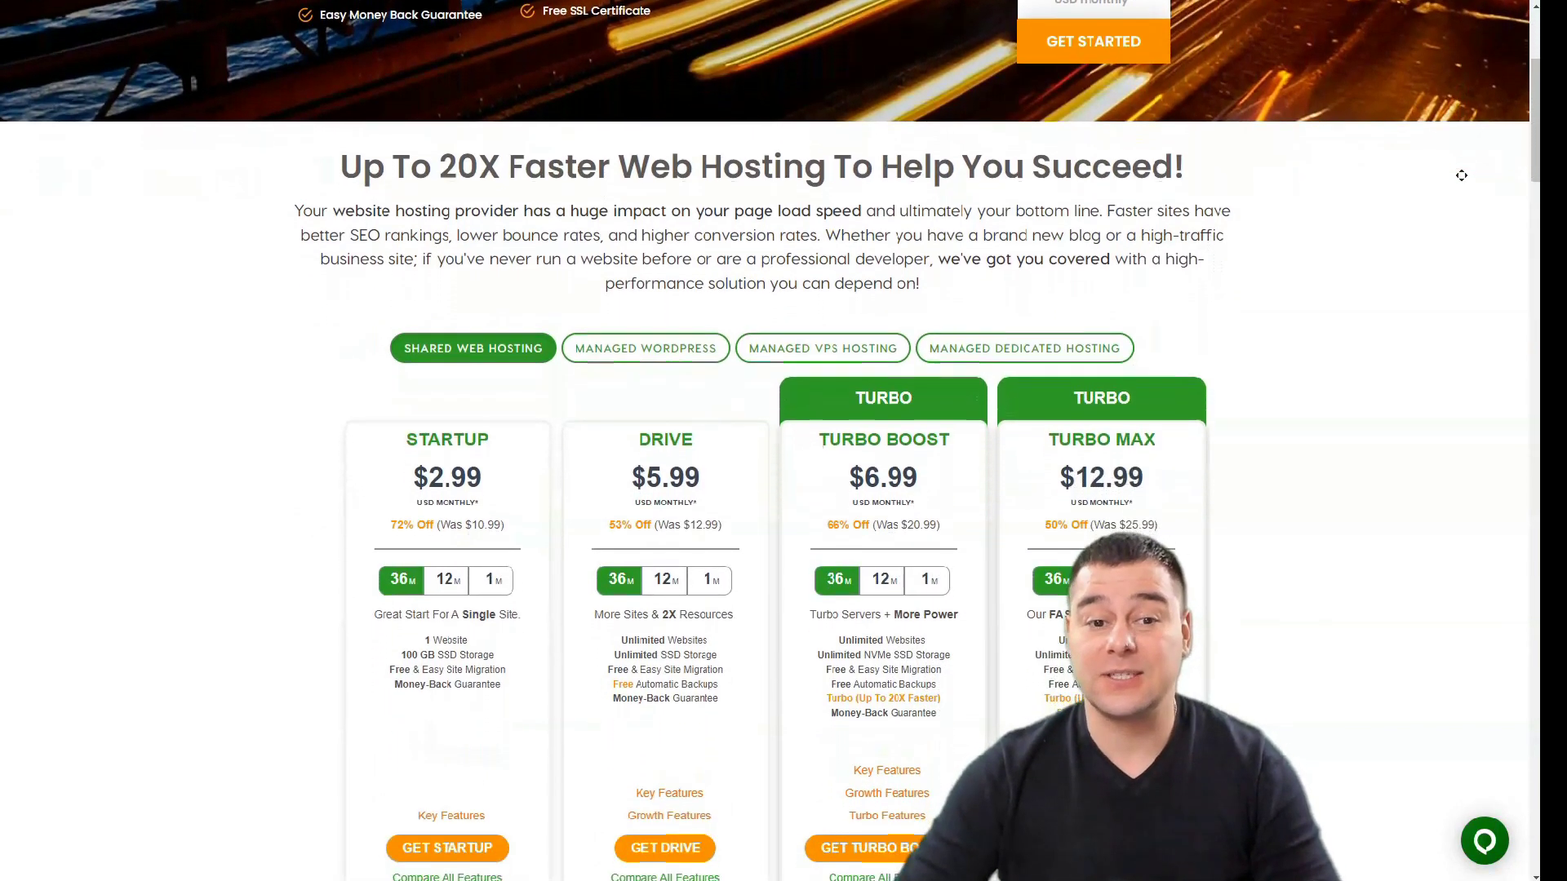
pyautogui.scroll(-2, 1461, 174)
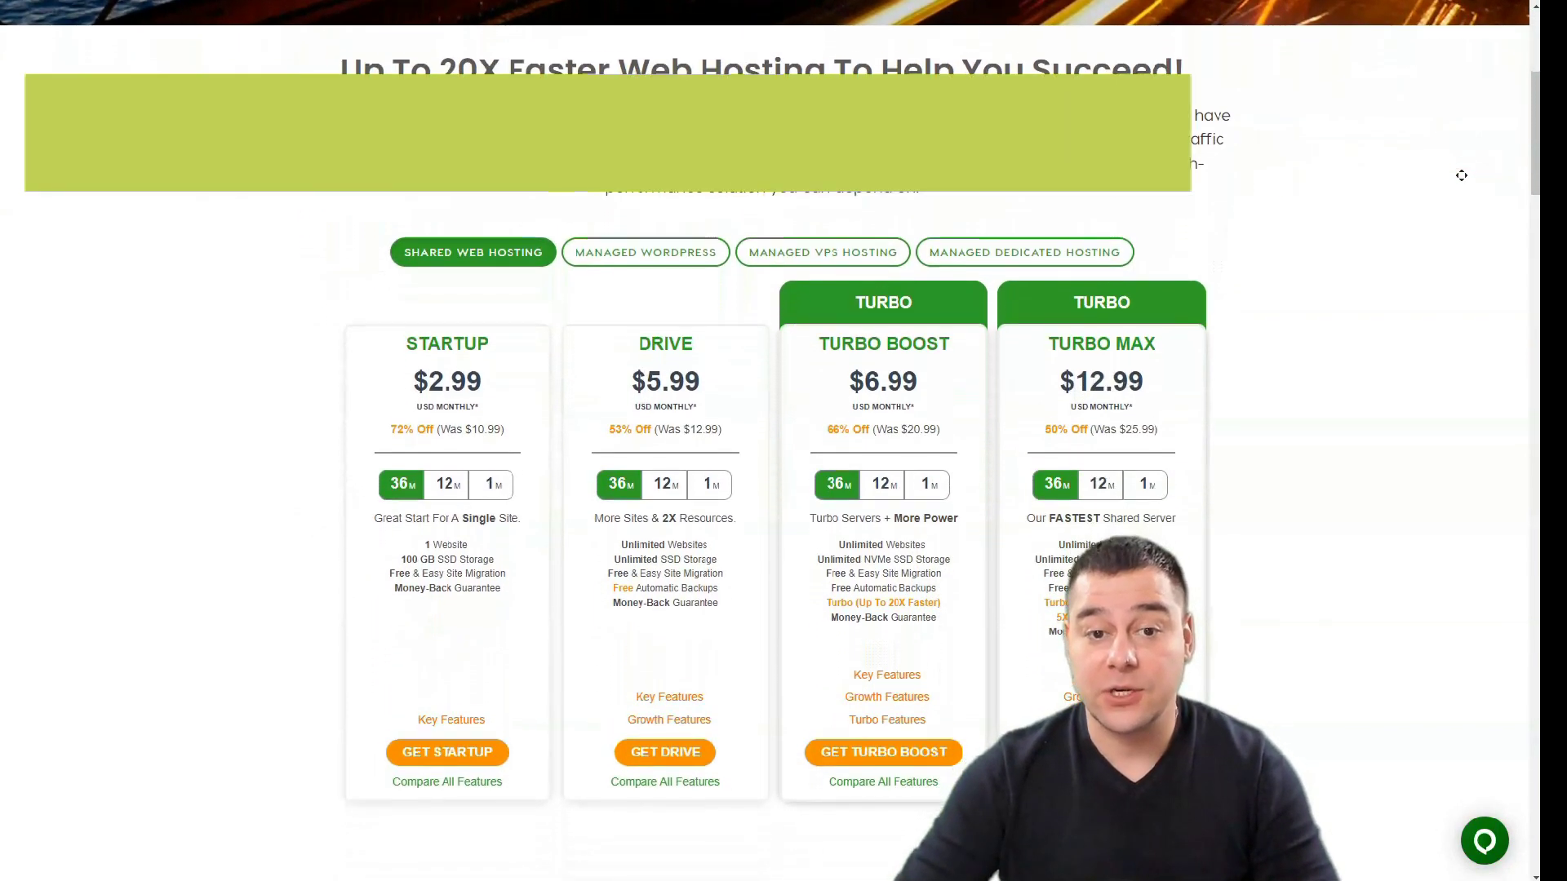
pyautogui.scroll(-1, 1460, 176)
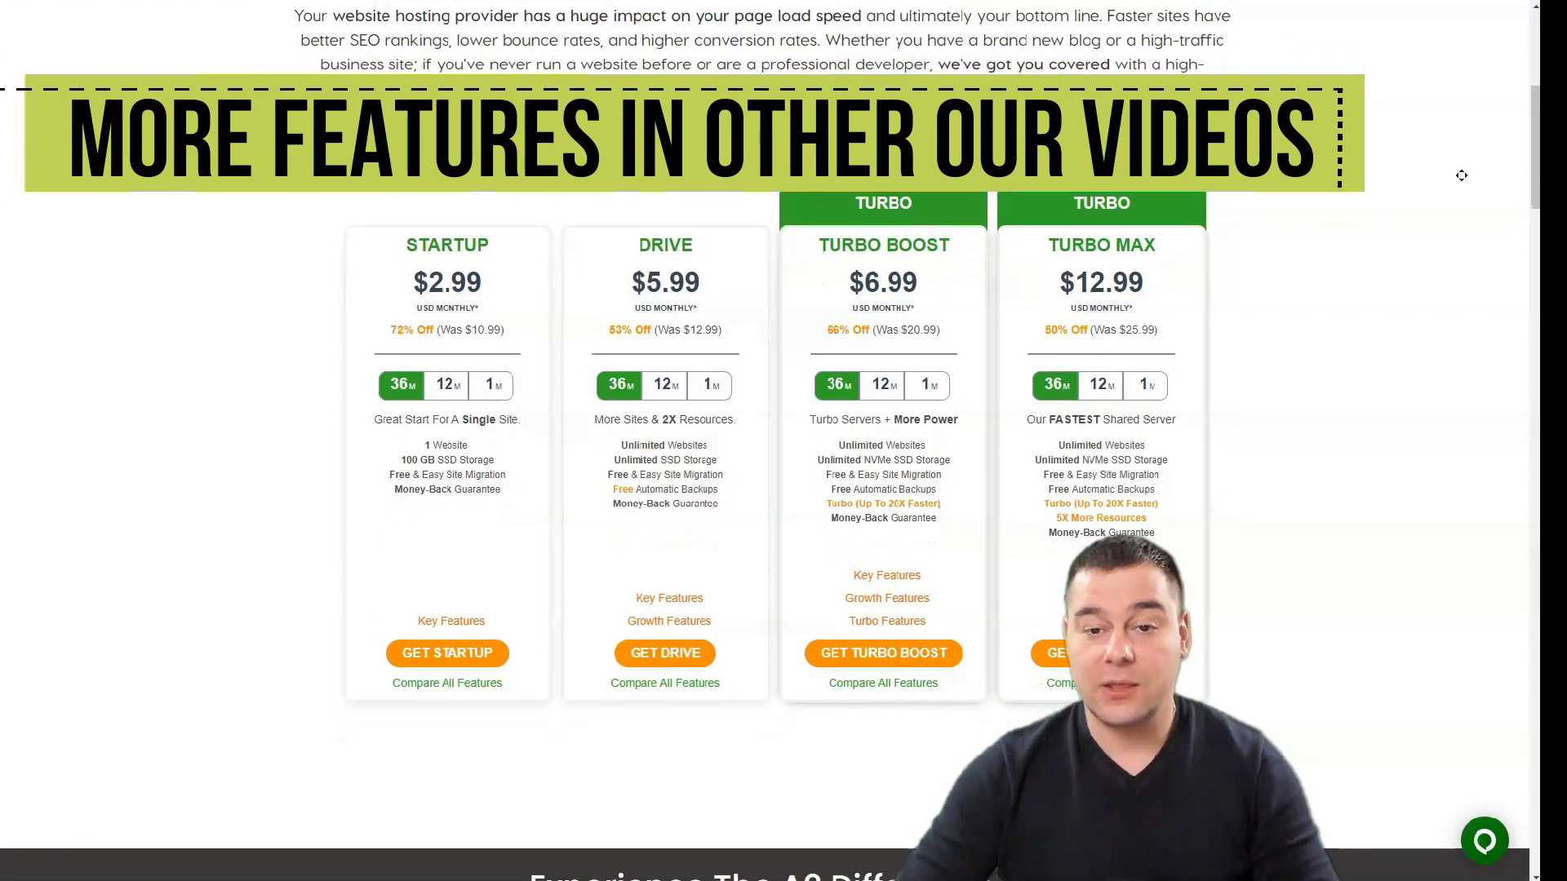
pyautogui.scroll(-2, 1461, 175)
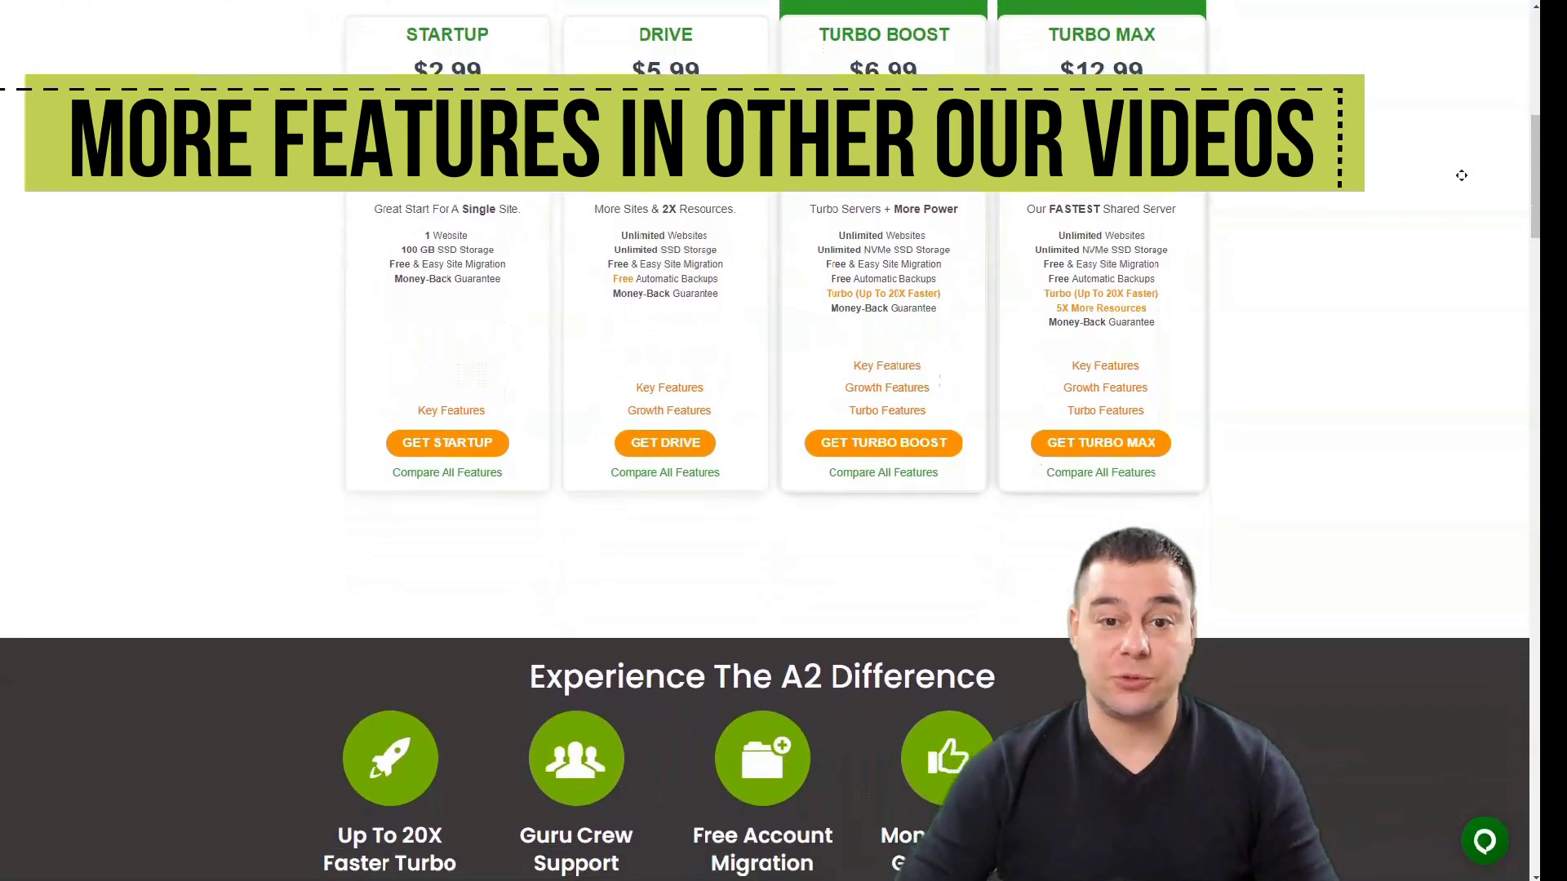
pyautogui.scroll(-3, 1461, 175)
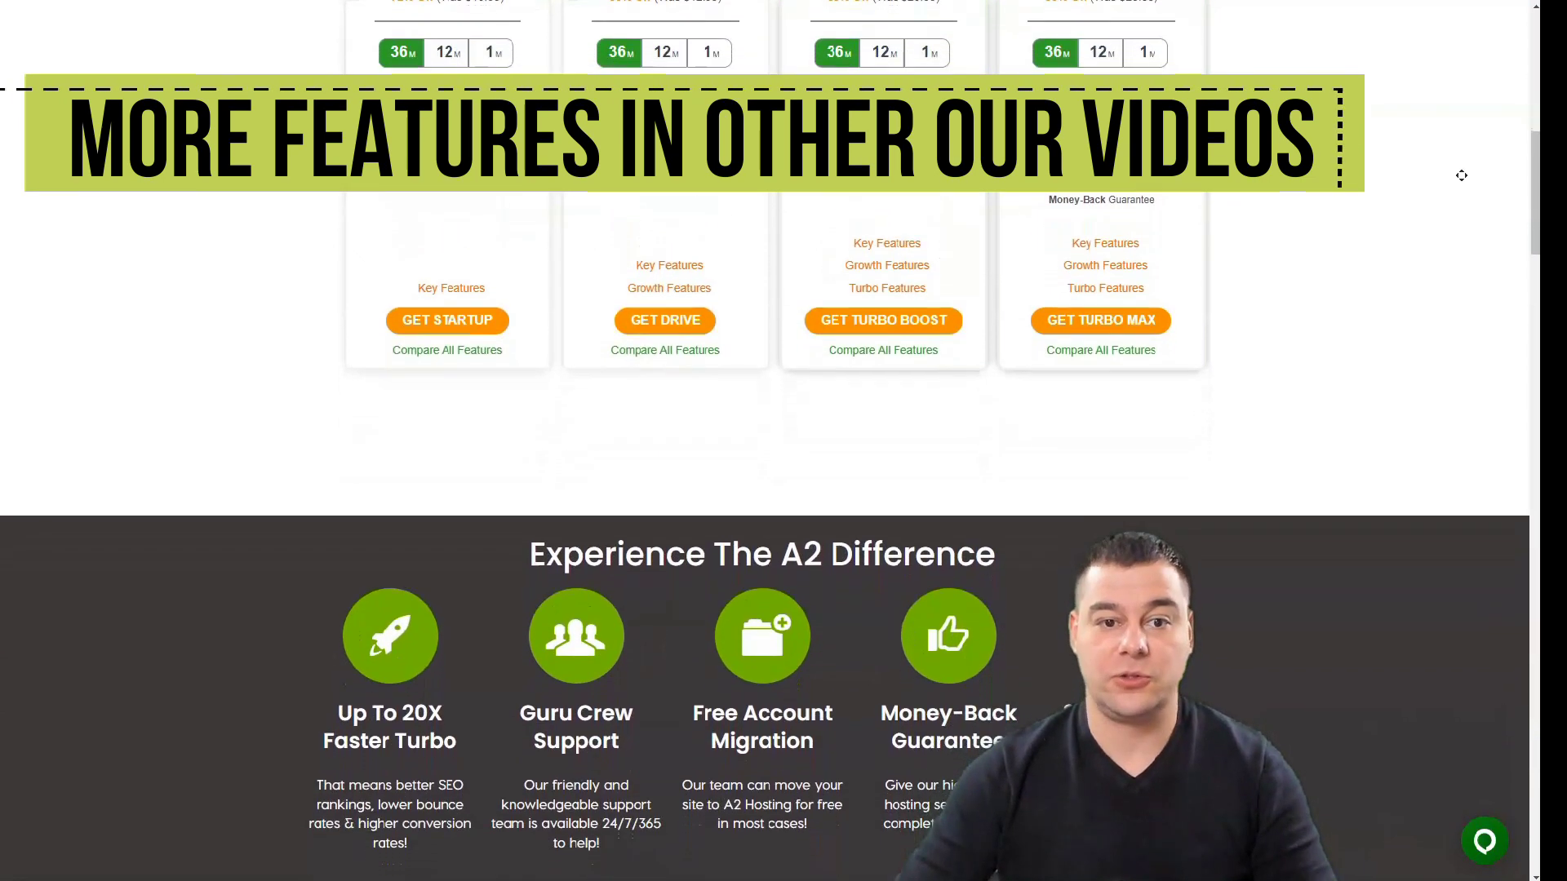
pyautogui.scroll(-3, 1461, 176)
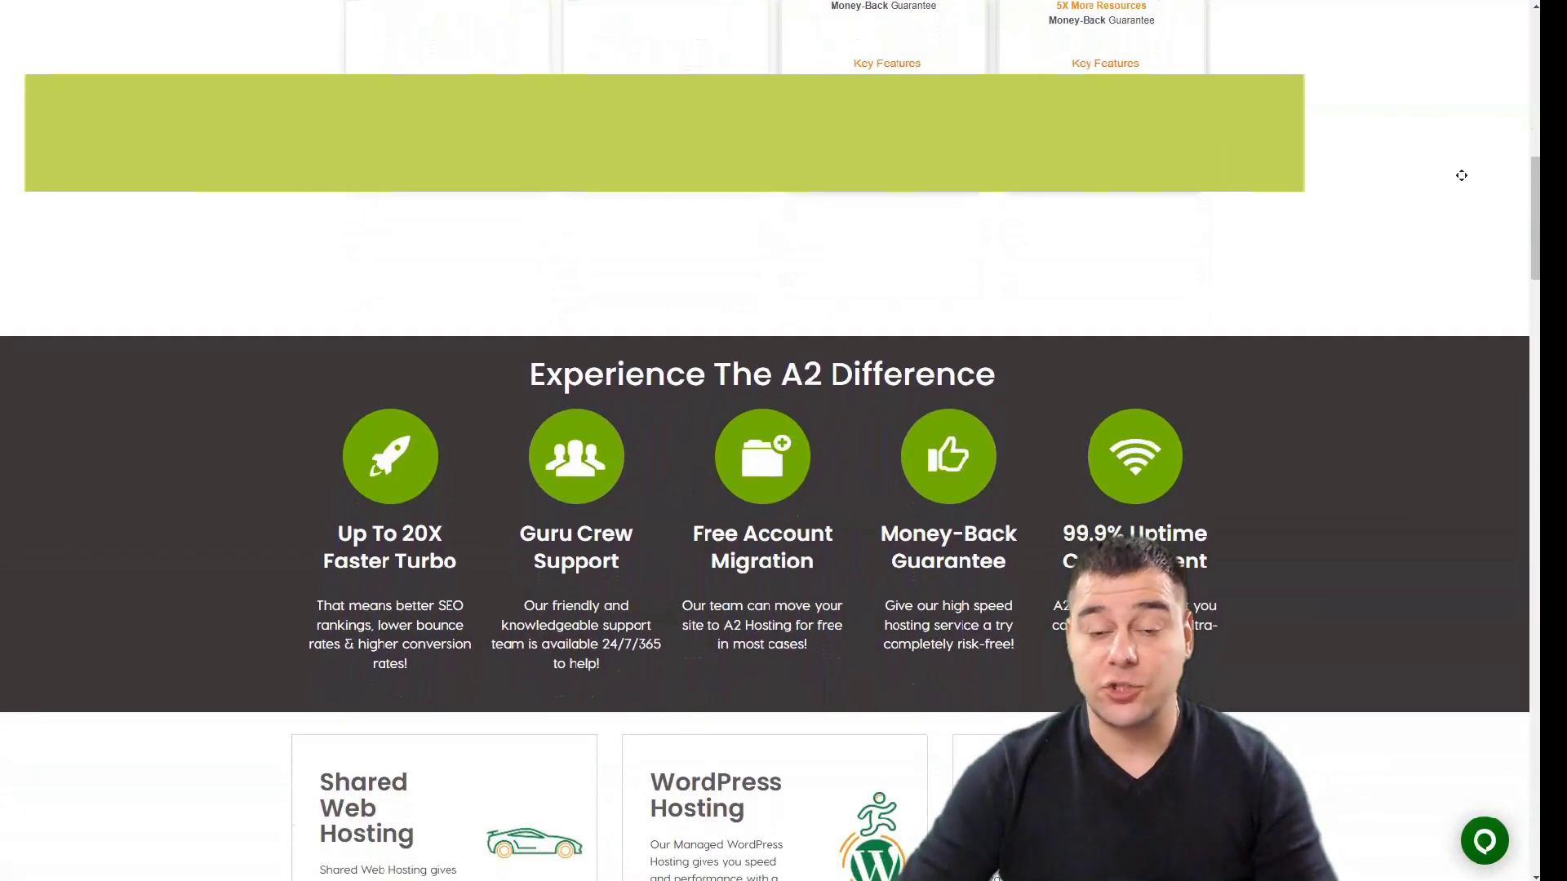
pyautogui.scroll(-3, 1460, 175)
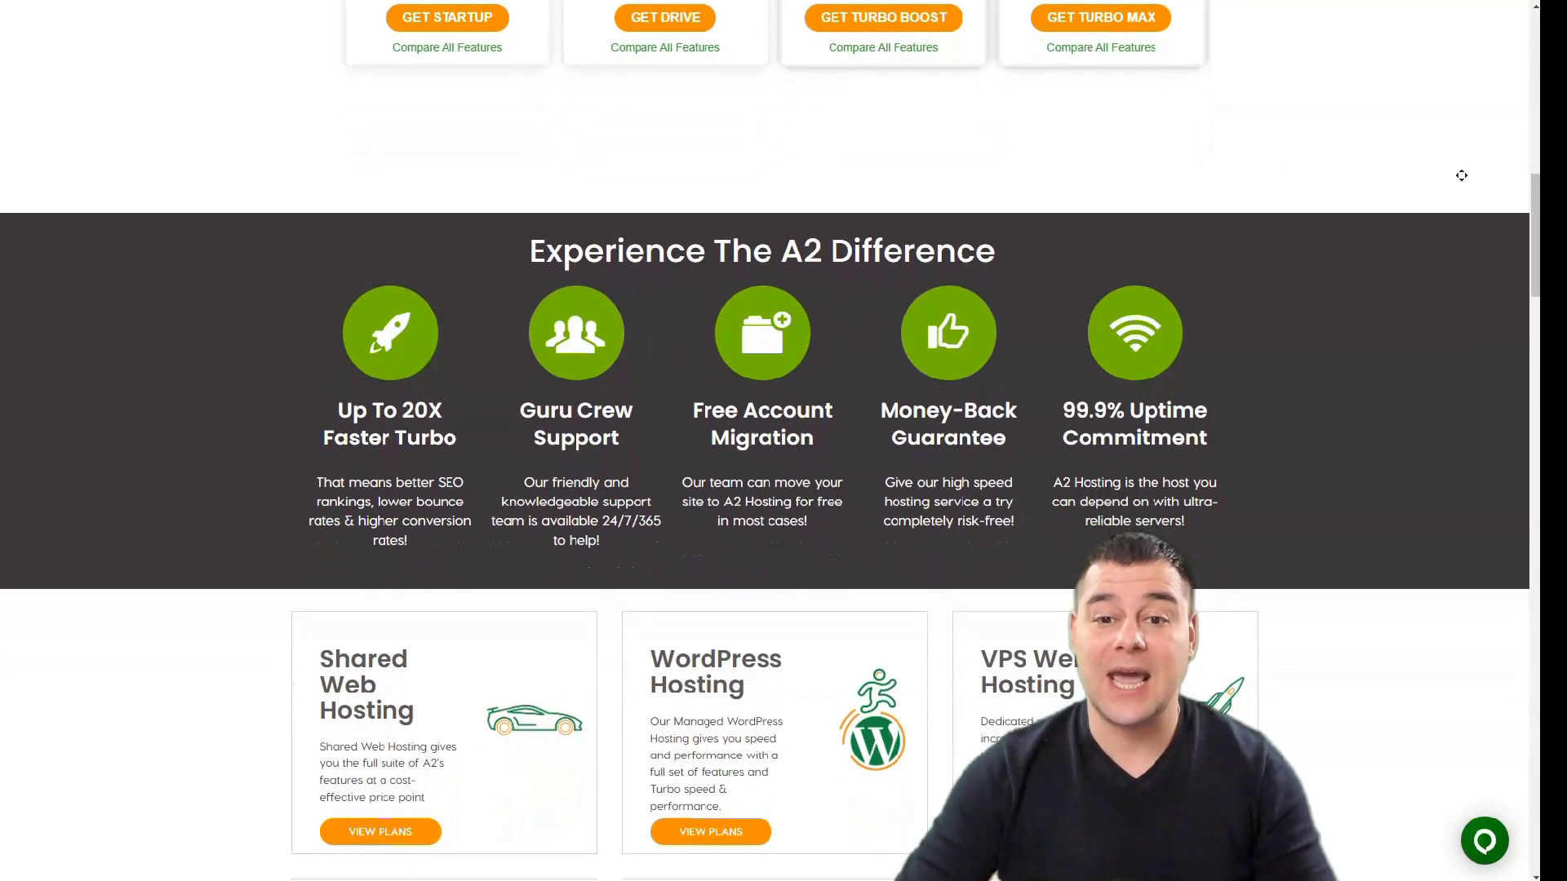
pyautogui.scroll(-3, 1461, 176)
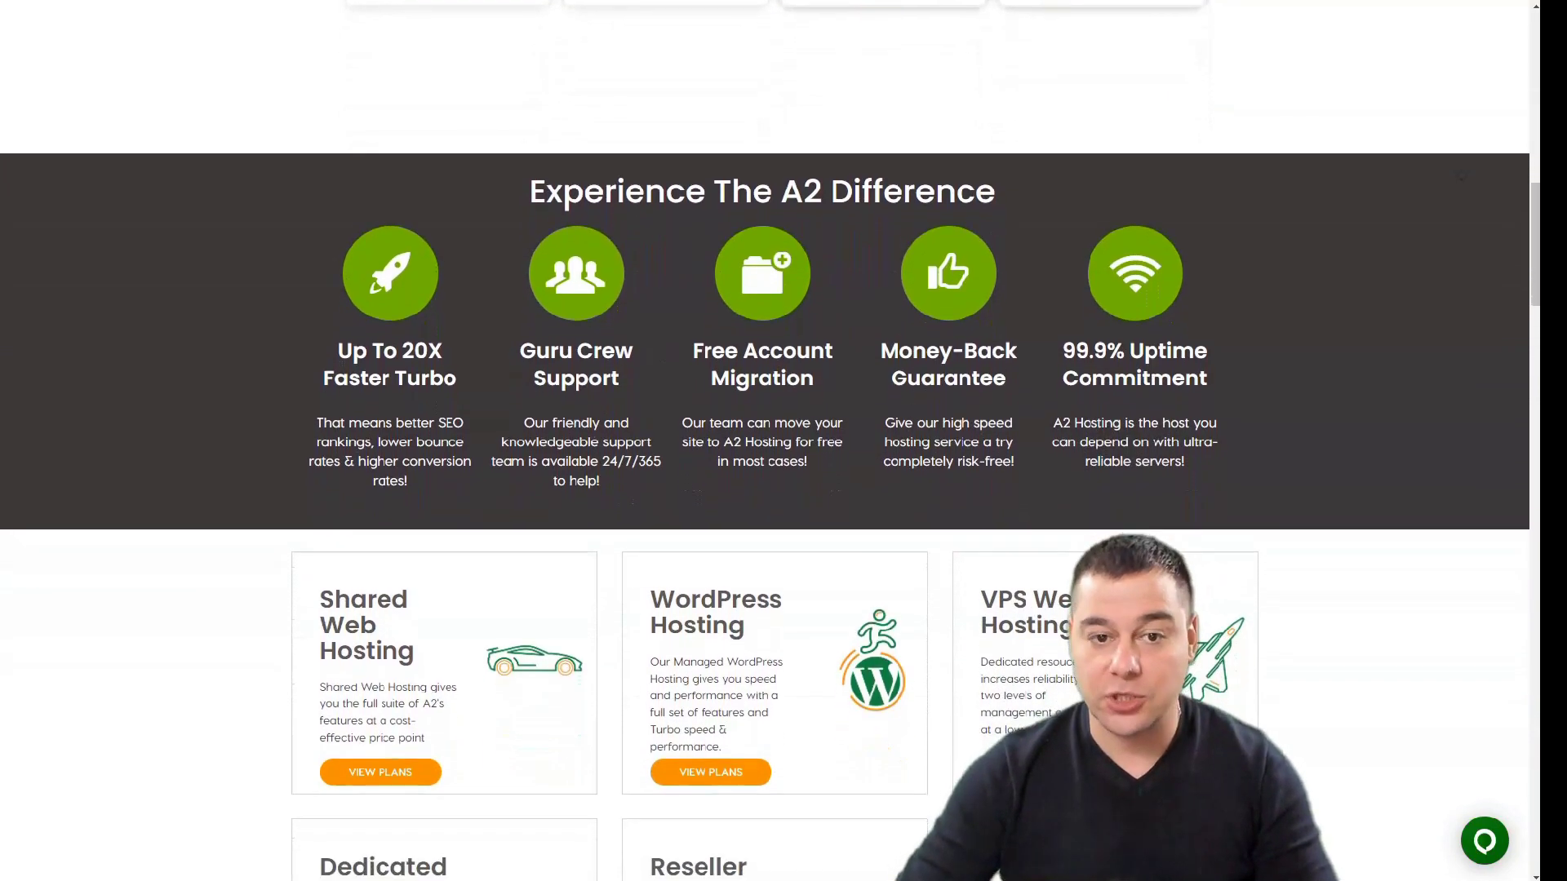
pyautogui.scroll(-3, 1461, 174)
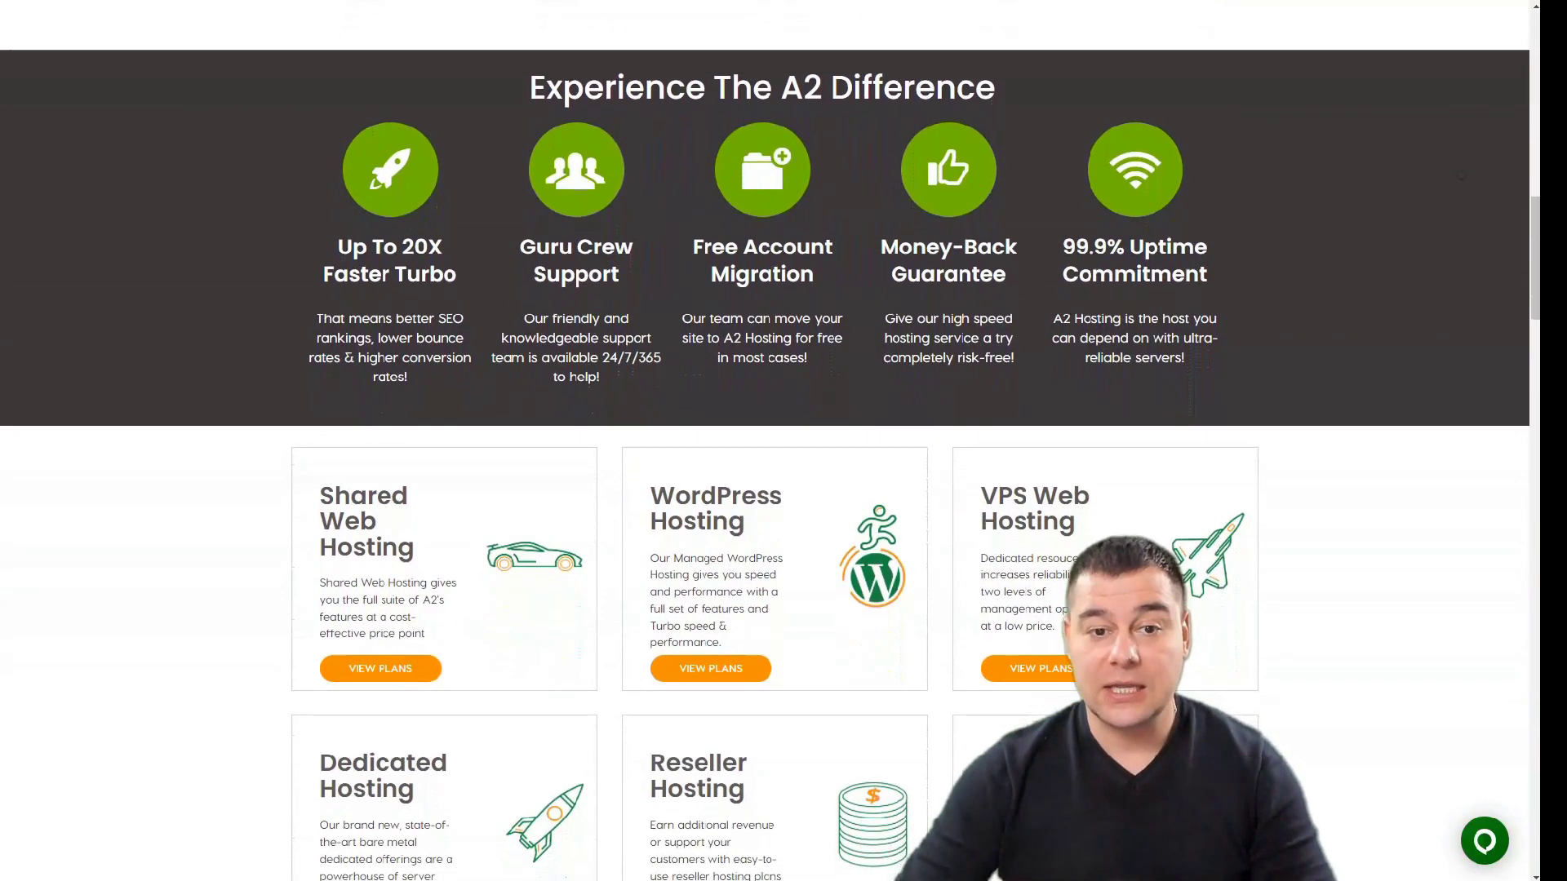
pyautogui.scroll(-3, 1461, 175)
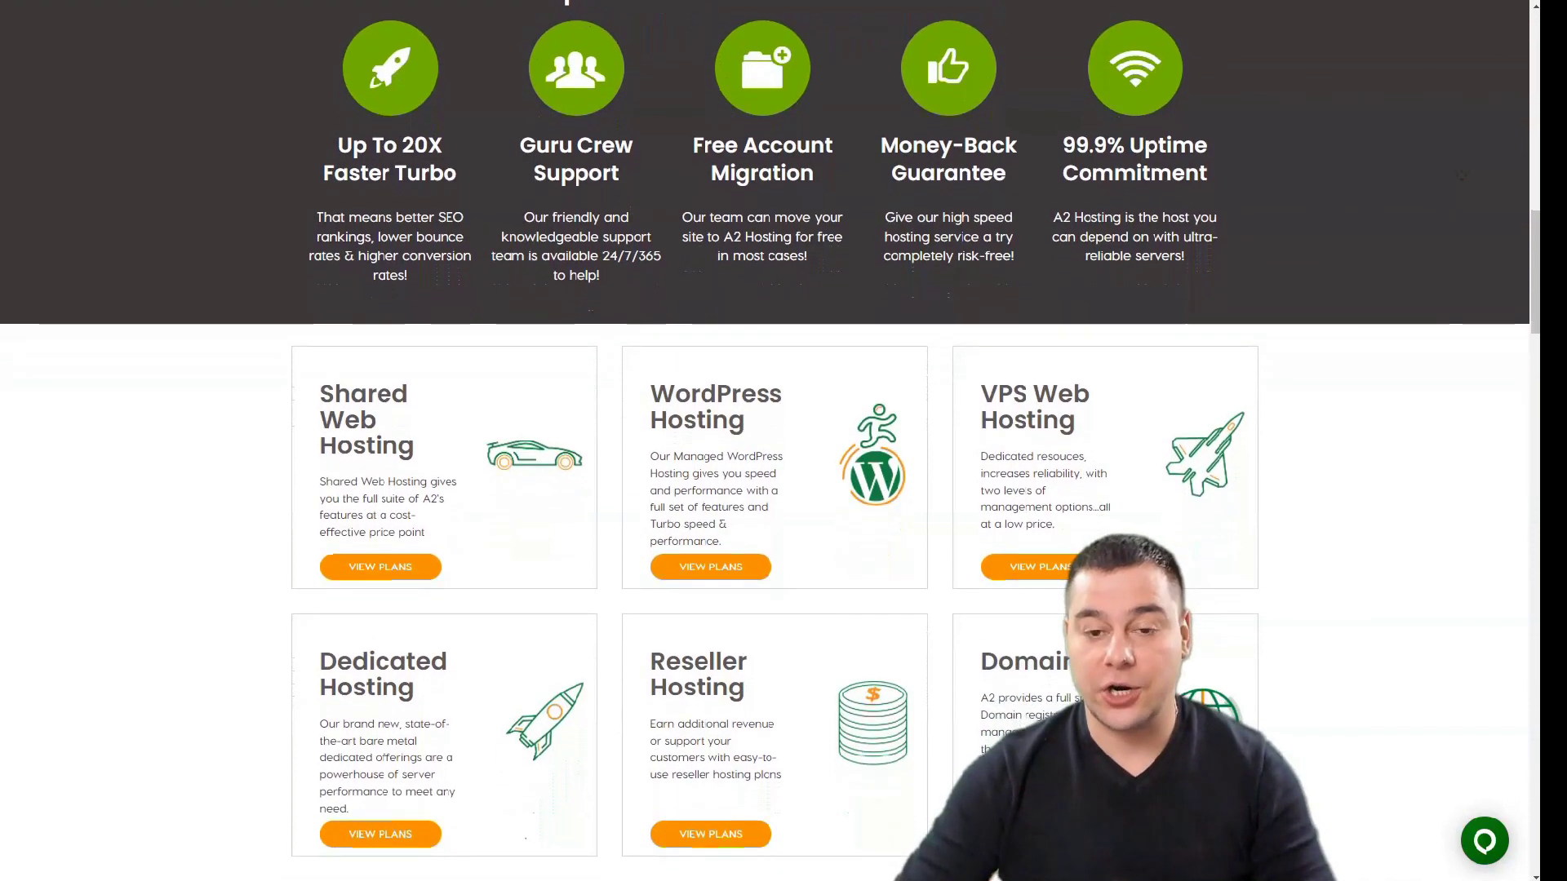
pyautogui.scroll(-1, 1461, 175)
pyautogui.scroll(-1, 1460, 175)
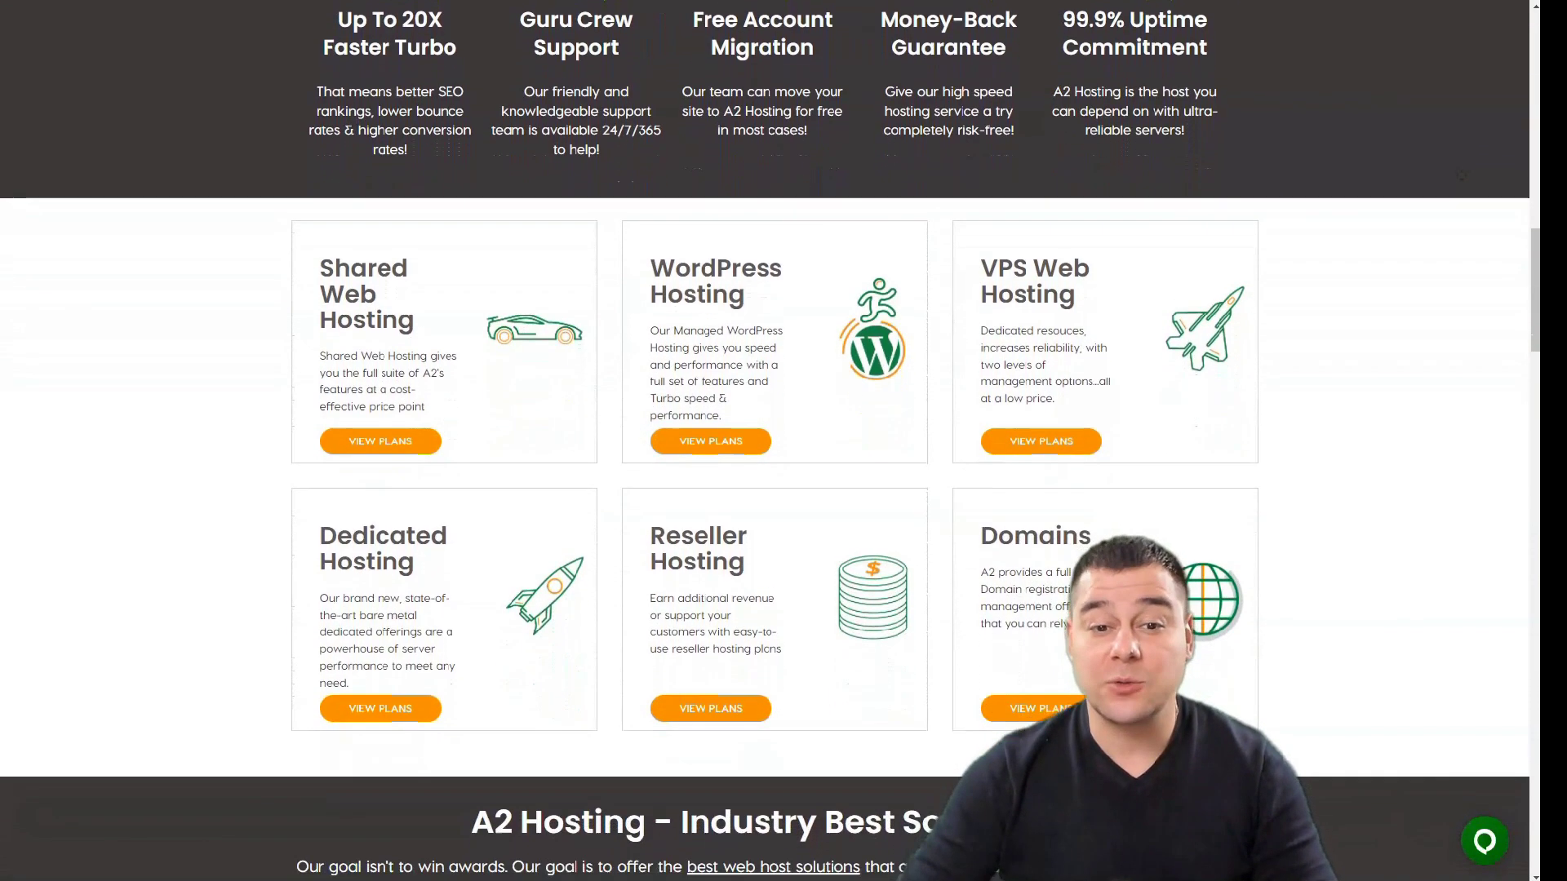
pyautogui.scroll(-1, 1461, 175)
pyautogui.scroll(-1, 1461, 175)
pyautogui.scroll(-1, 1460, 176)
pyautogui.scroll(-1, 1461, 176)
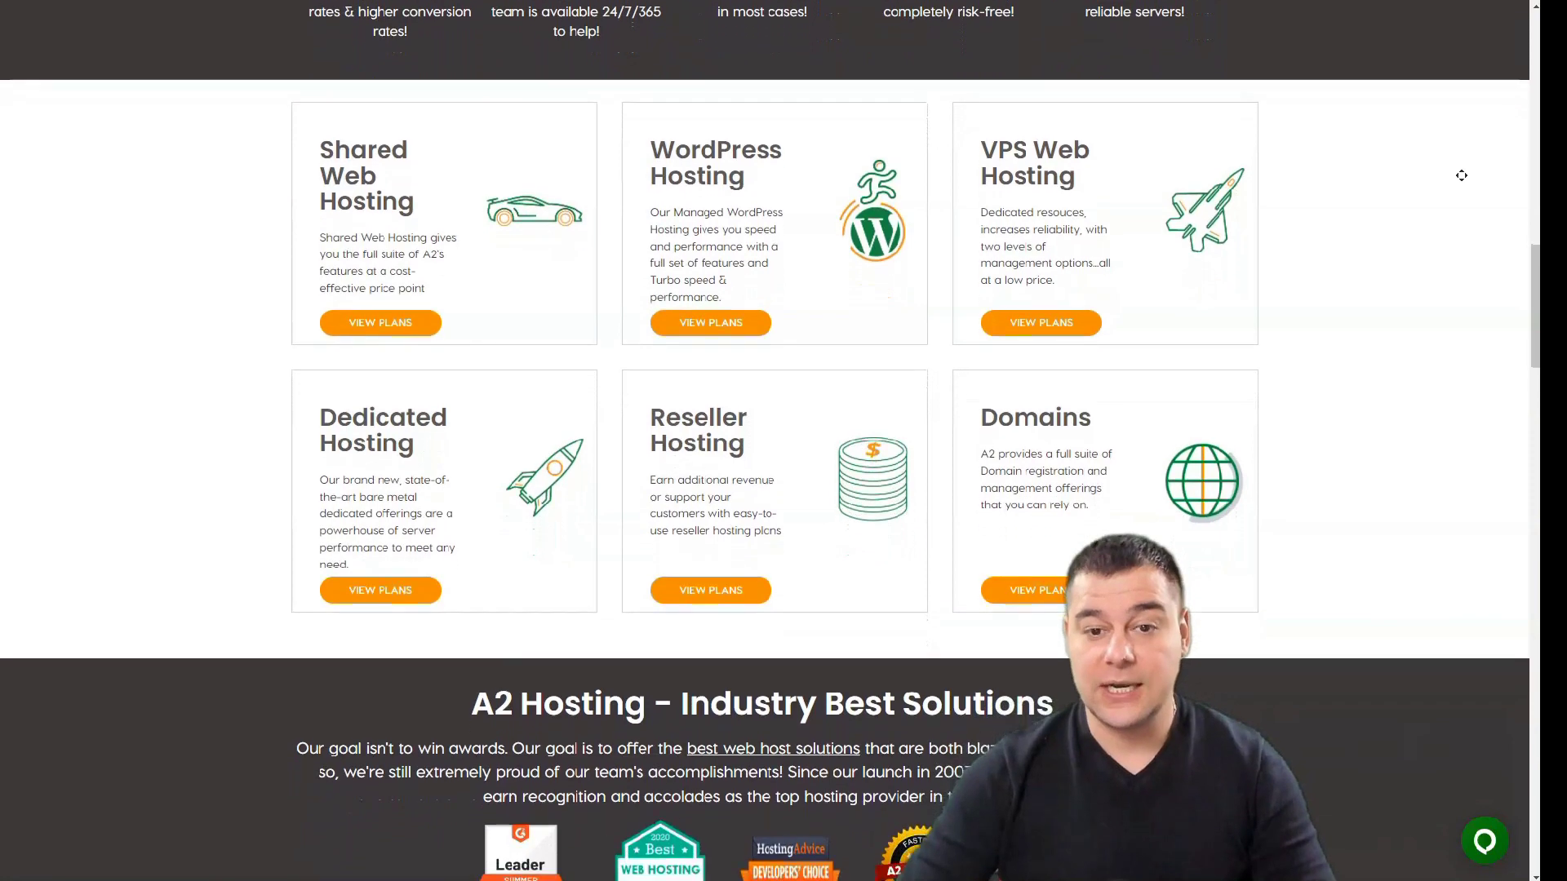
pyautogui.scroll(-1, 1461, 176)
pyautogui.scroll(-1, 1461, 176)
pyautogui.scroll(-1, 1461, 176)
pyautogui.scroll(-1, 1461, 175)
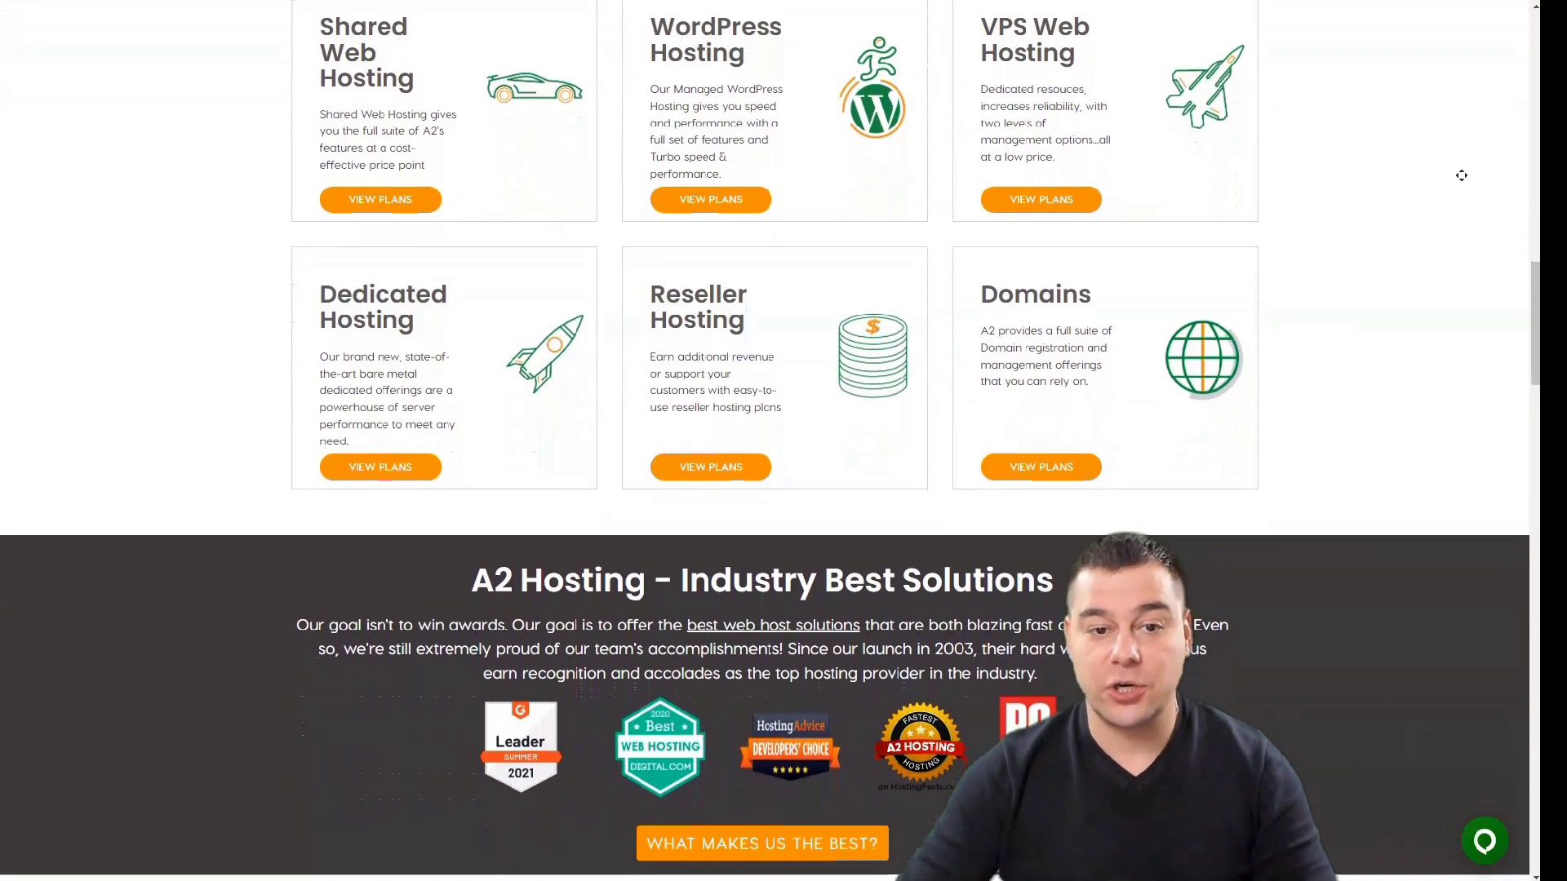
pyautogui.scroll(-1, 1460, 175)
pyautogui.scroll(-1, 1461, 175)
pyautogui.scroll(-1, 1461, 175)
pyautogui.scroll(-1, 1461, 175)
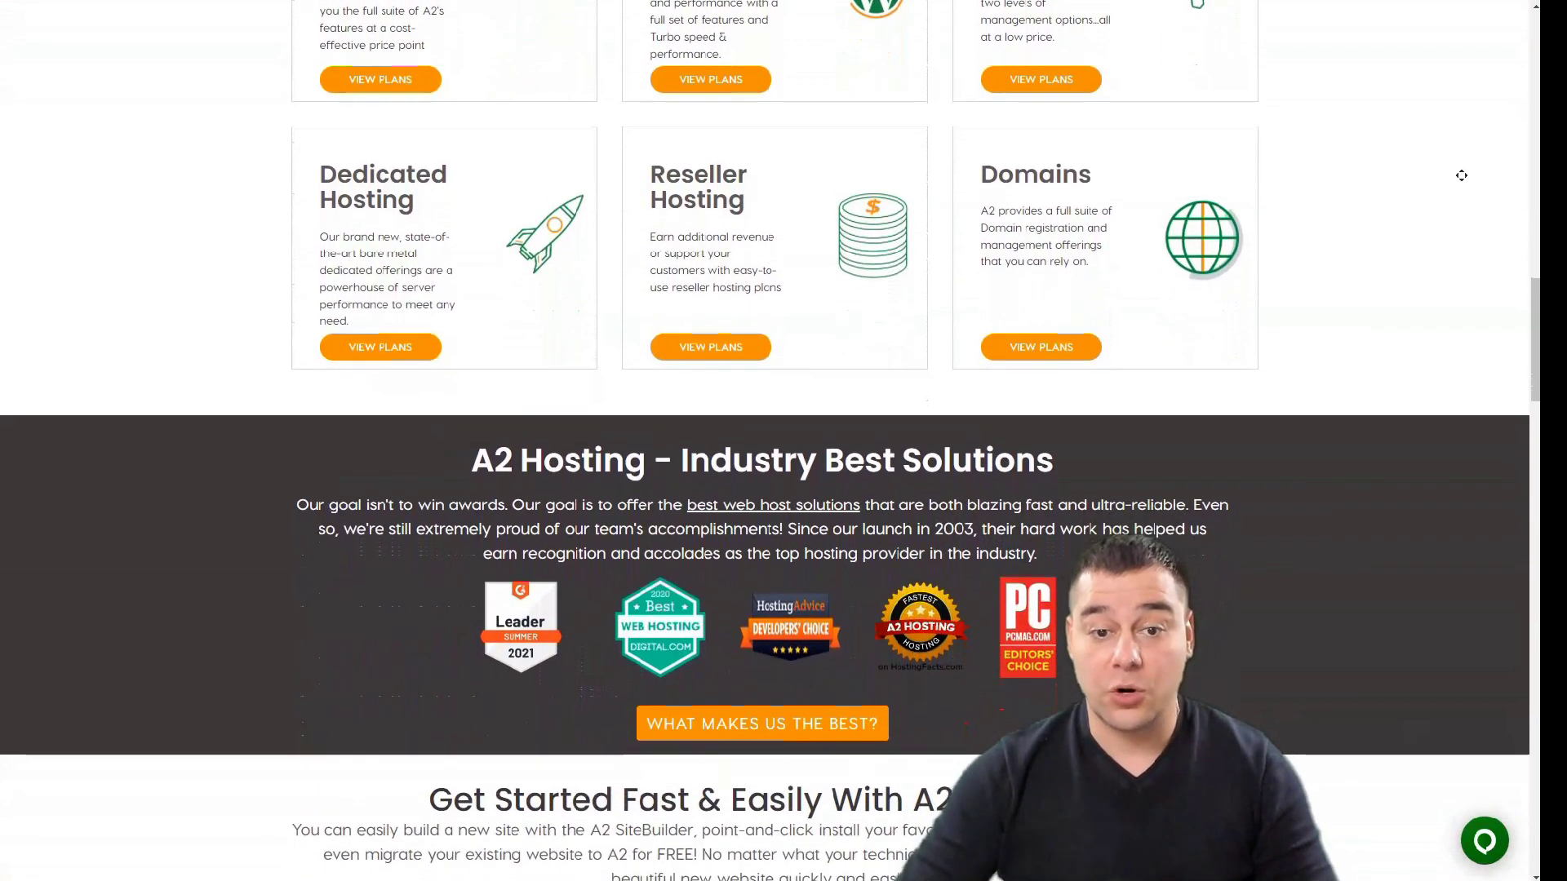
pyautogui.scroll(-1, 1460, 176)
pyautogui.scroll(-1, 1461, 176)
pyautogui.scroll(-1, 1461, 176)
pyautogui.scroll(-1, 1460, 175)
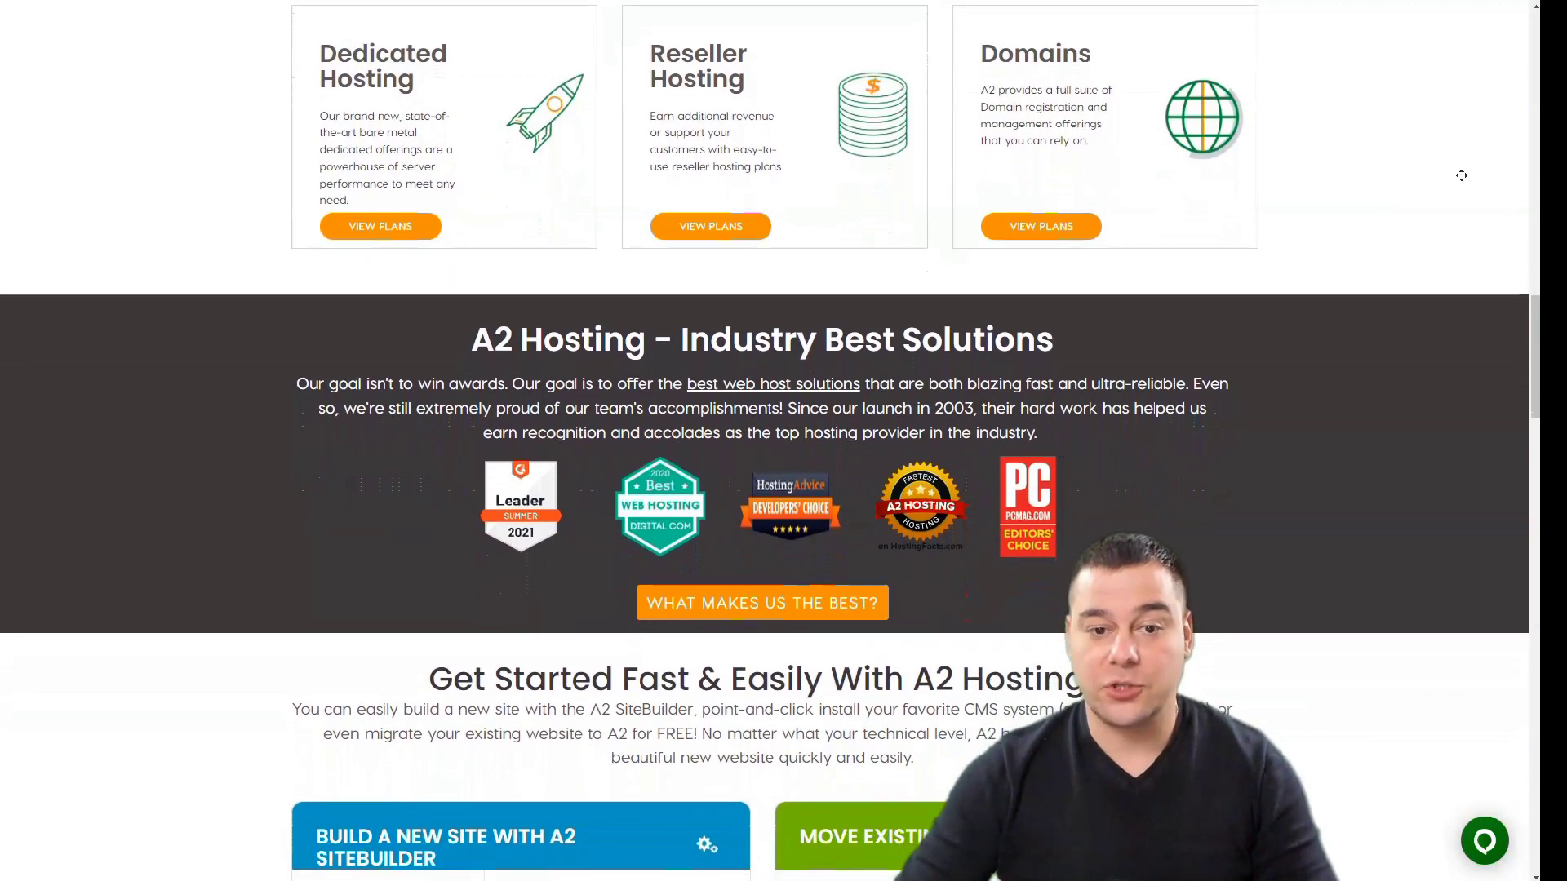
pyautogui.scroll(-1, 1460, 176)
pyautogui.scroll(-1, 1460, 176)
pyautogui.scroll(-1, 1461, 176)
pyautogui.scroll(-1, 1461, 176)
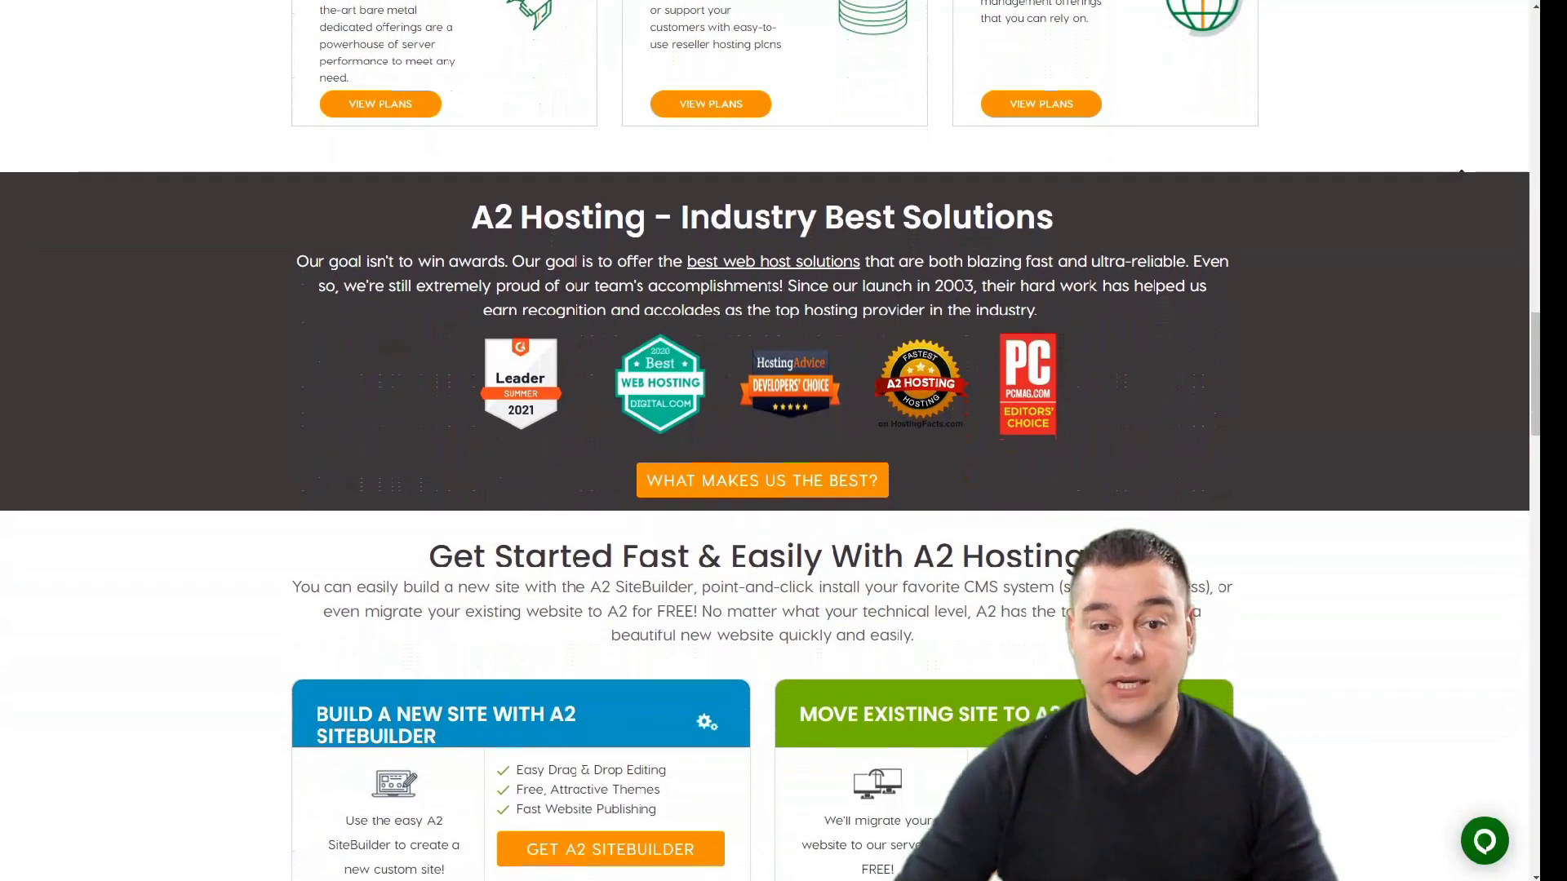
pyautogui.scroll(-1, 1460, 175)
pyautogui.scroll(-1, 1461, 175)
pyautogui.scroll(-1, 1461, 176)
pyautogui.scroll(-1, 1460, 175)
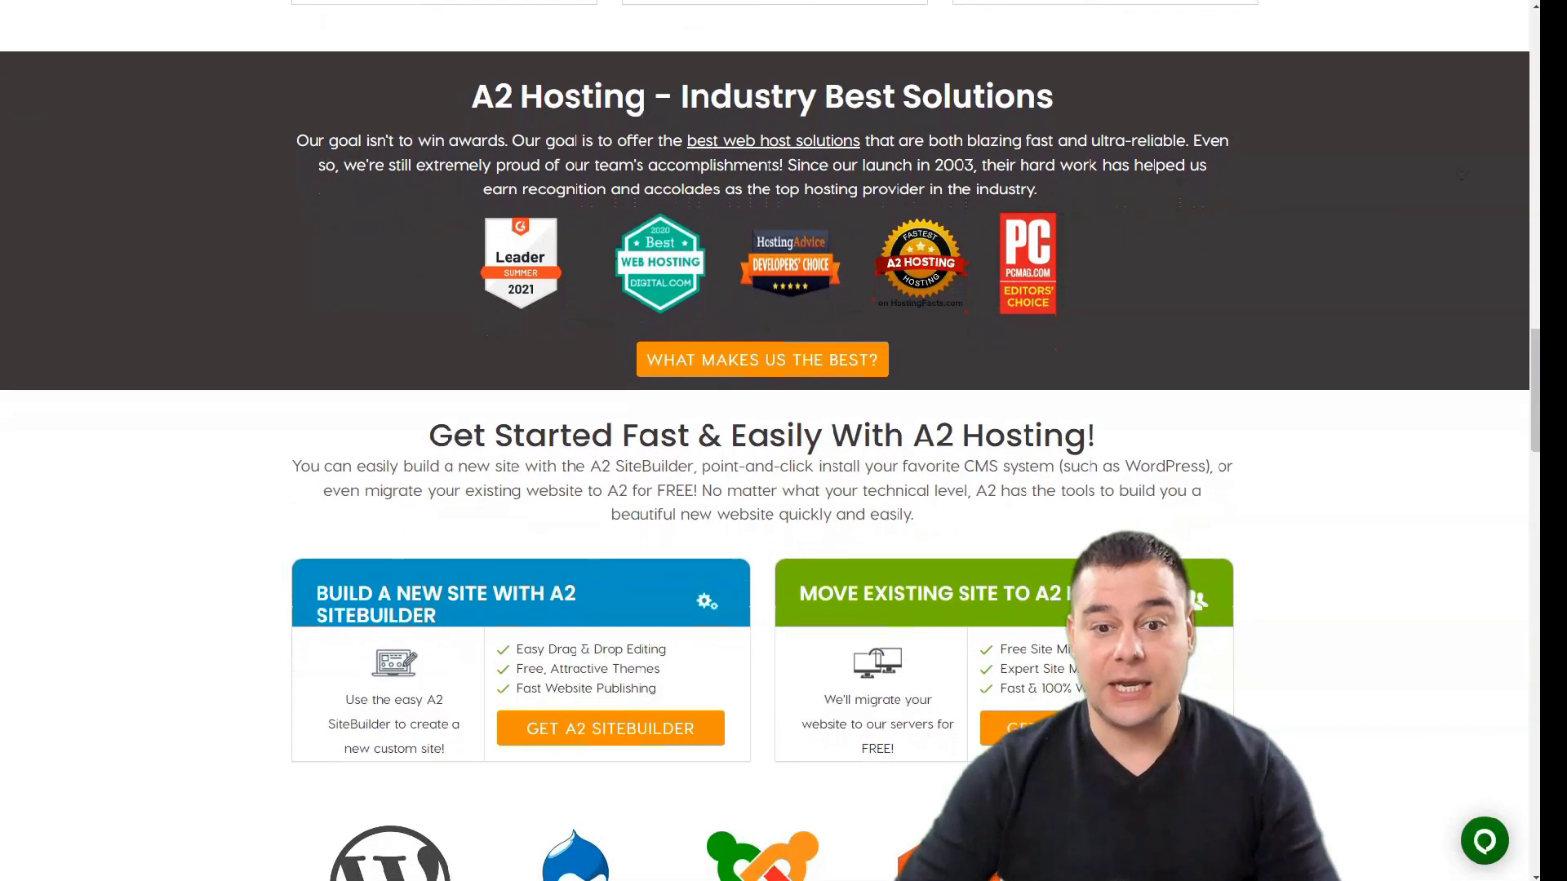
pyautogui.scroll(-1, 1460, 175)
pyautogui.scroll(-1, 1460, 175)
pyautogui.scroll(-1, 1461, 174)
pyautogui.scroll(-1, 1460, 176)
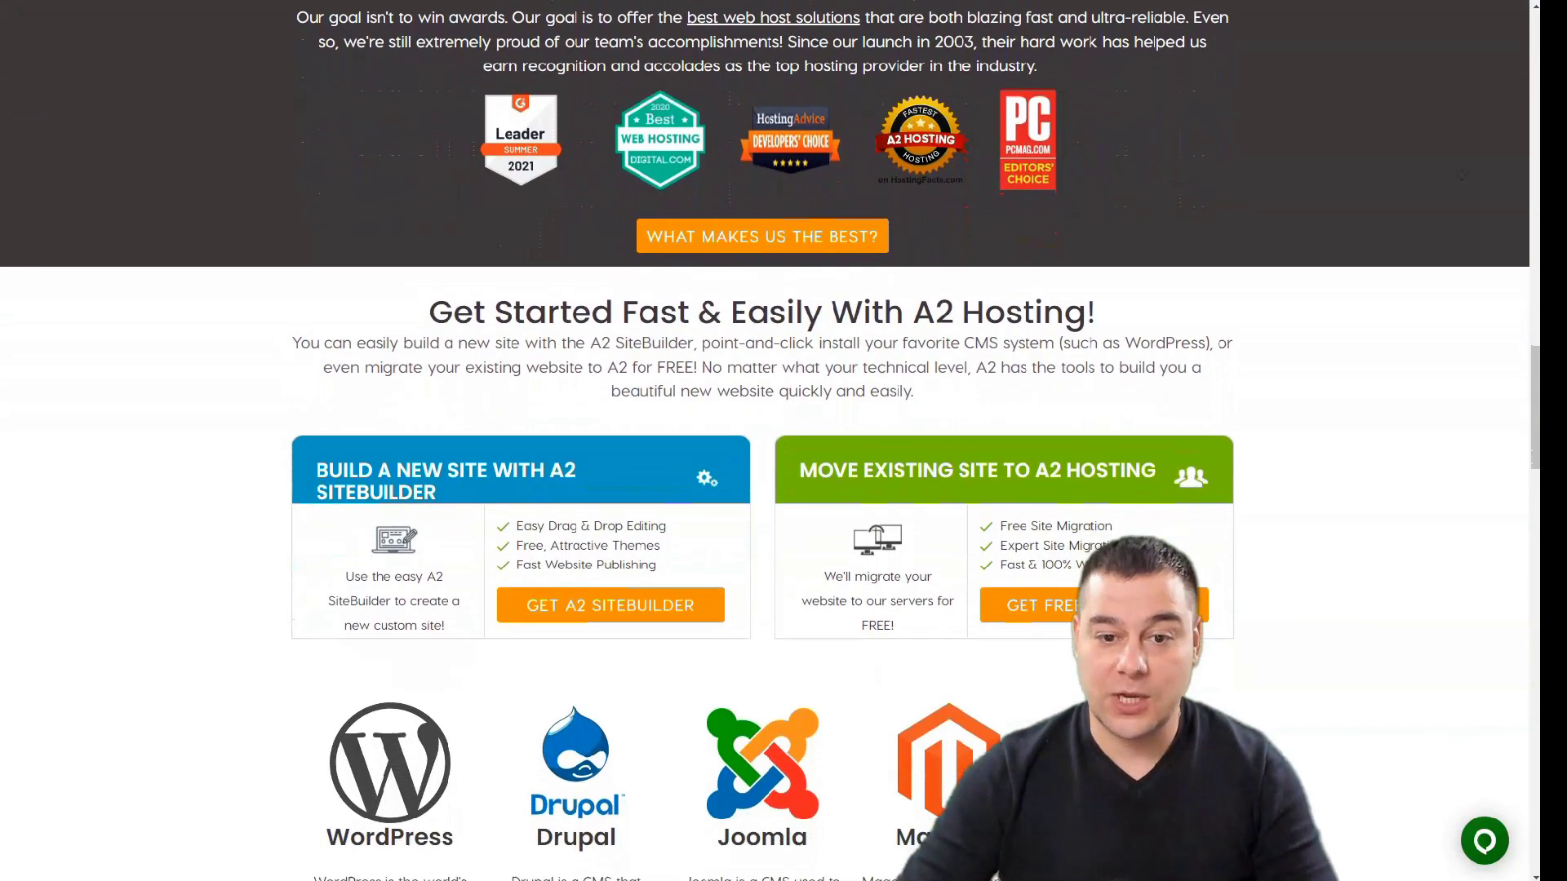
pyautogui.scroll(-1, 1461, 175)
pyautogui.scroll(-1, 1461, 176)
pyautogui.scroll(-1, 1461, 175)
pyautogui.scroll(-1, 1461, 175)
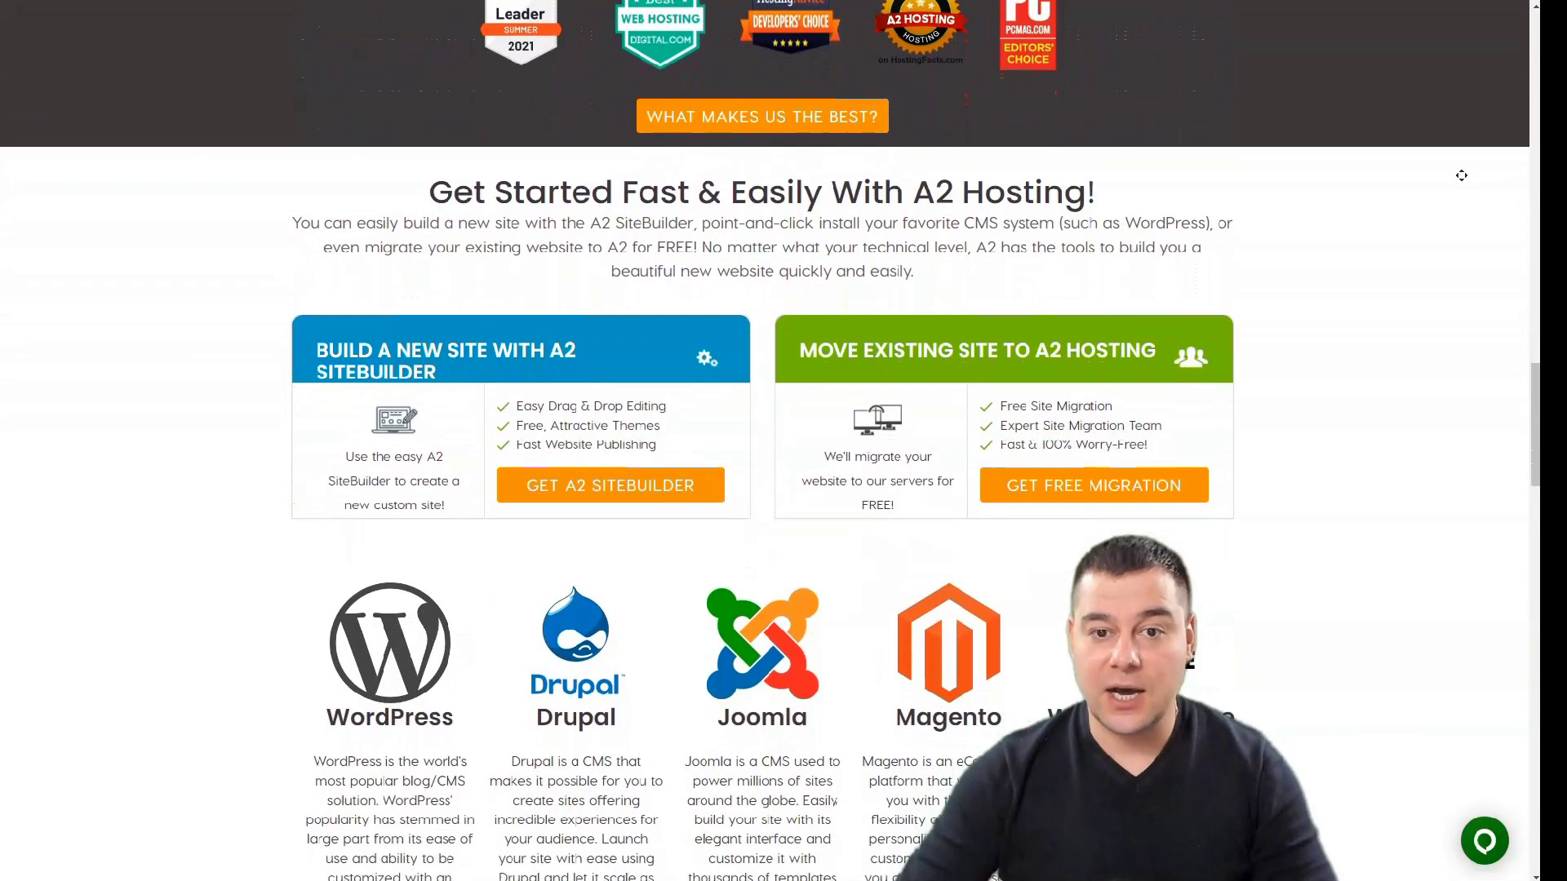
pyautogui.scroll(-1, 1460, 175)
pyautogui.scroll(-1, 1461, 176)
pyautogui.scroll(-1, 1461, 175)
pyautogui.scroll(-1, 1461, 175)
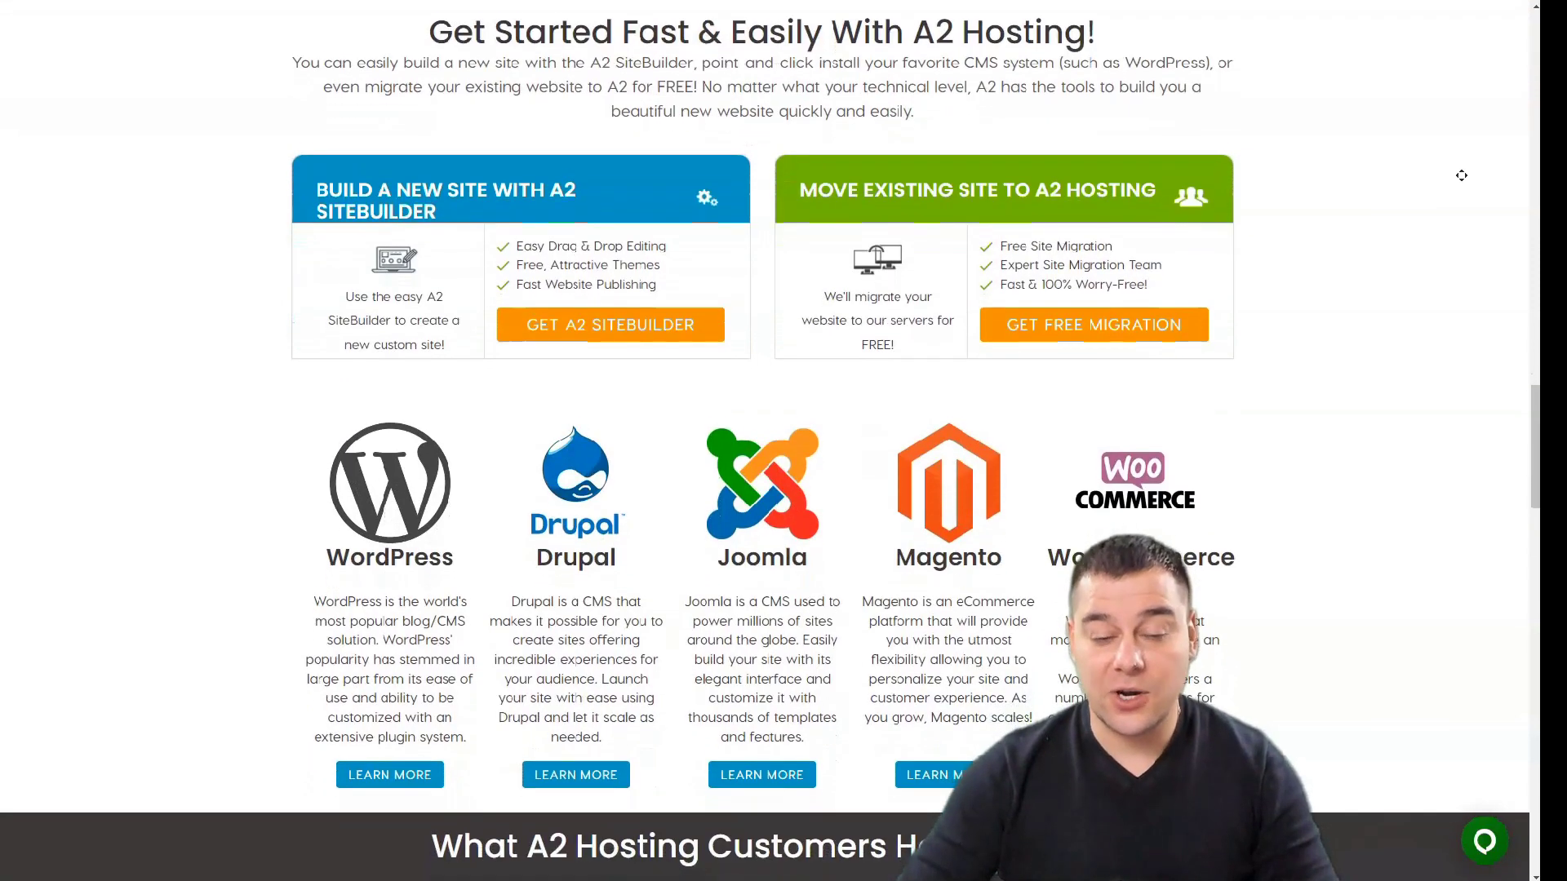
pyautogui.scroll(-1, 1461, 176)
pyautogui.scroll(-1, 1461, 175)
pyautogui.scroll(-1, 1461, 176)
pyautogui.scroll(-1, 1461, 176)
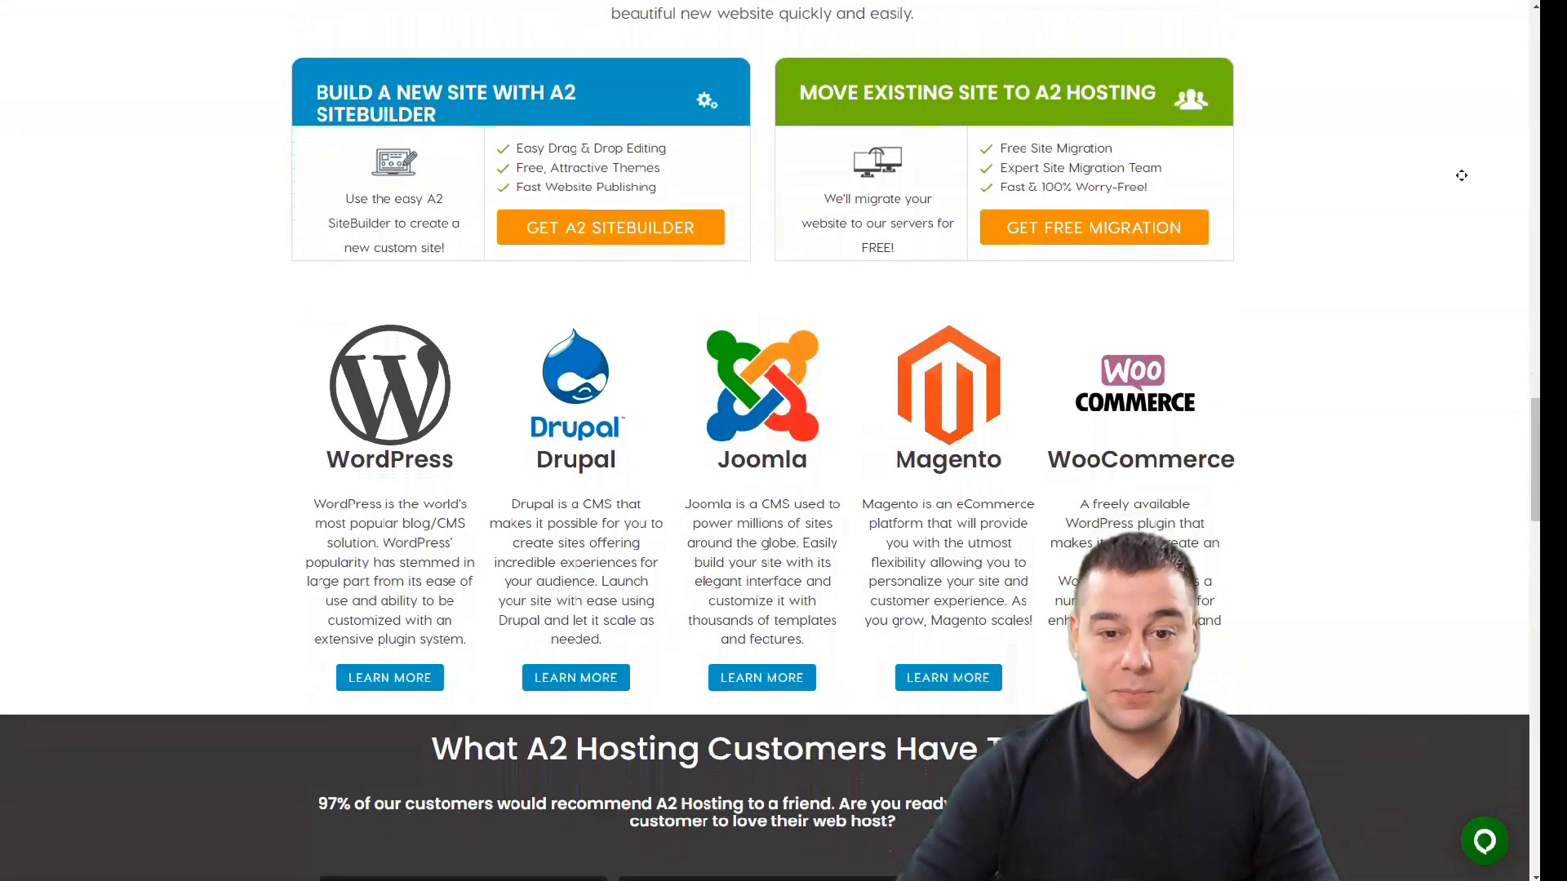
pyautogui.scroll(-1, 1461, 175)
pyautogui.scroll(-1, 1461, 176)
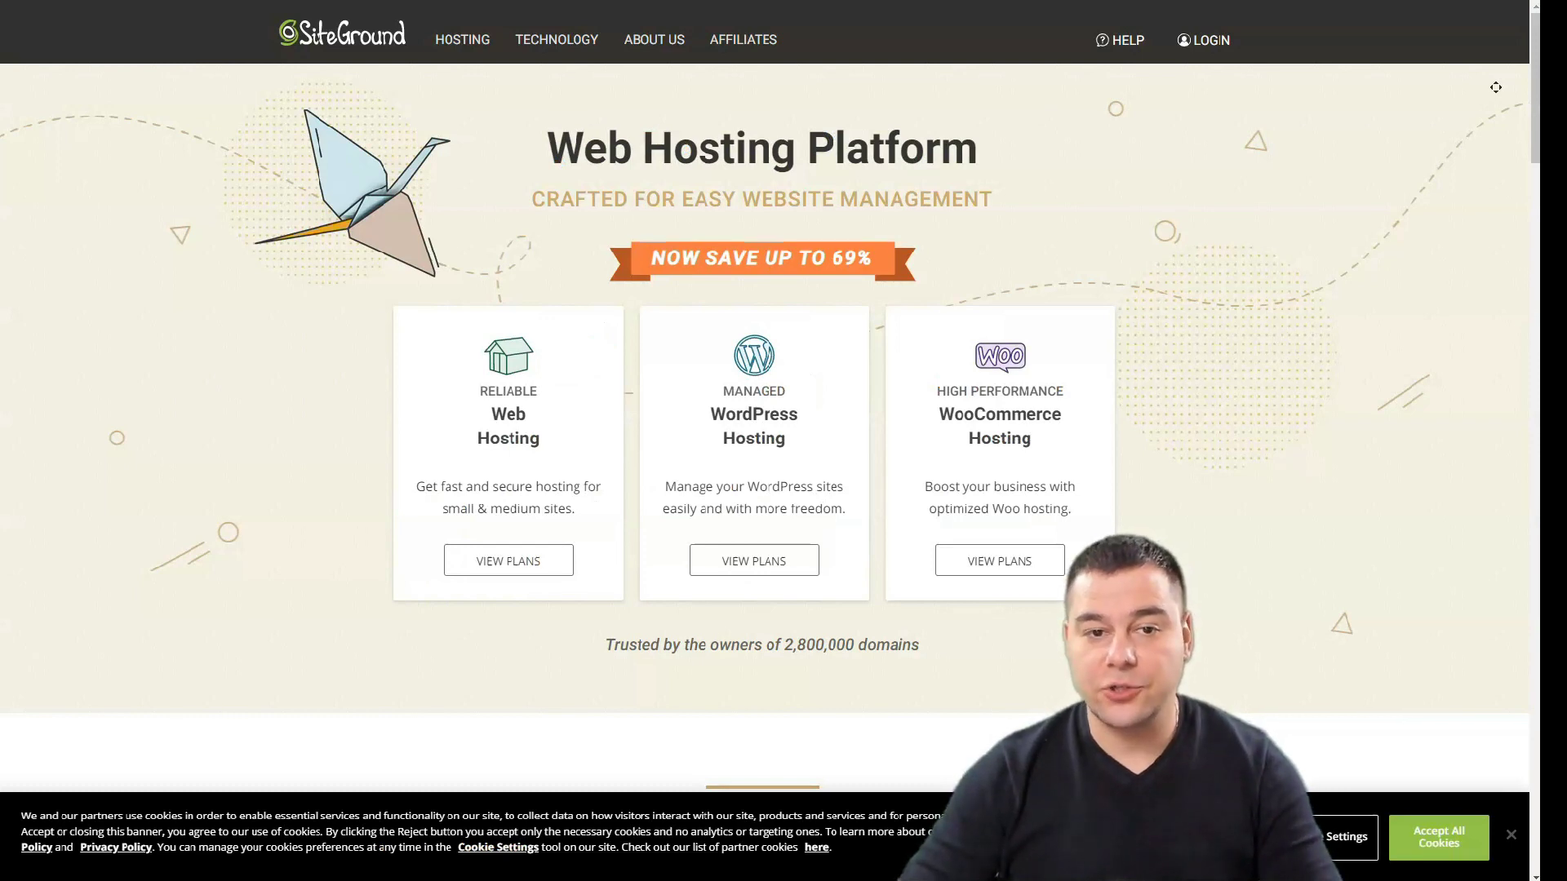
pyautogui.scroll(-1, 1495, 87)
pyautogui.scroll(-1, 1495, 87)
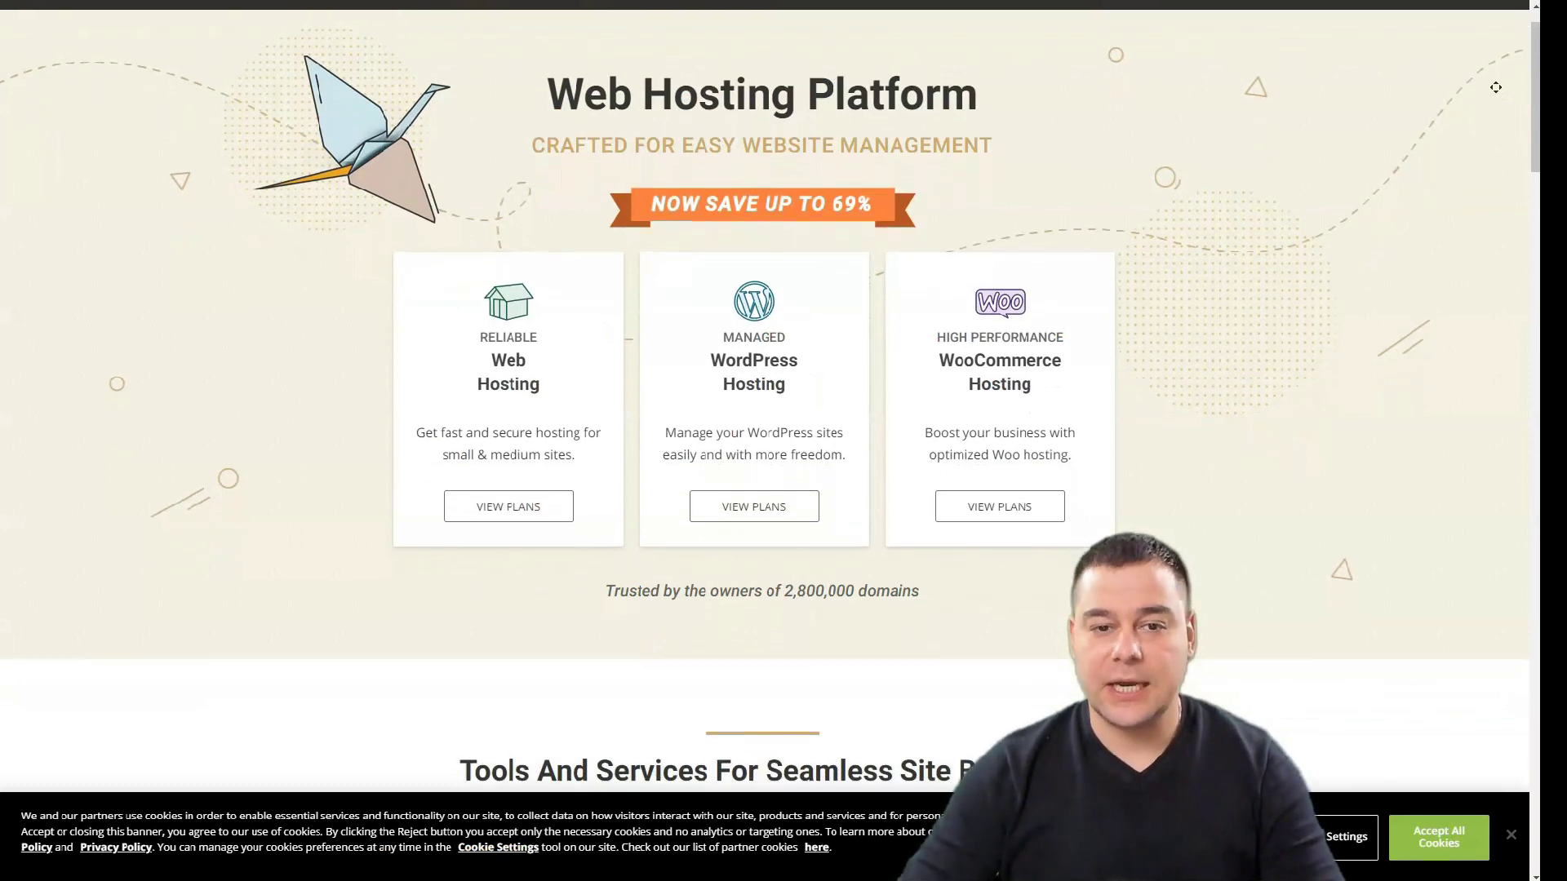
pyautogui.scroll(-1, 1495, 88)
pyautogui.scroll(-1, 1495, 87)
pyautogui.scroll(-1, 1495, 87)
pyautogui.scroll(-1, 1495, 87)
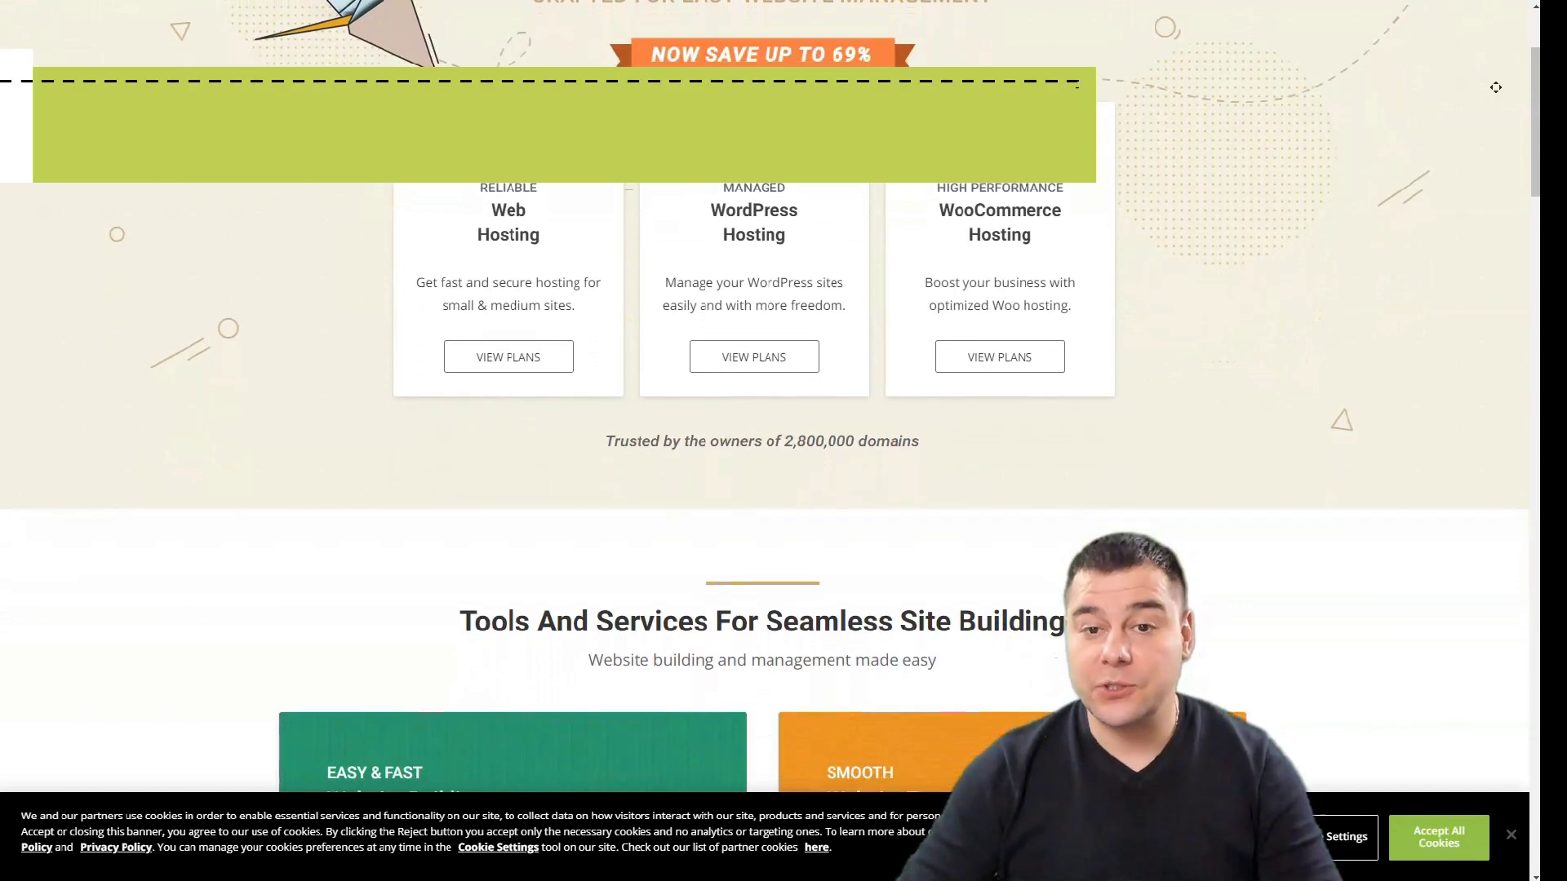
pyautogui.scroll(-1, 1494, 87)
pyautogui.scroll(-1, 1496, 87)
pyautogui.scroll(-1, 1495, 87)
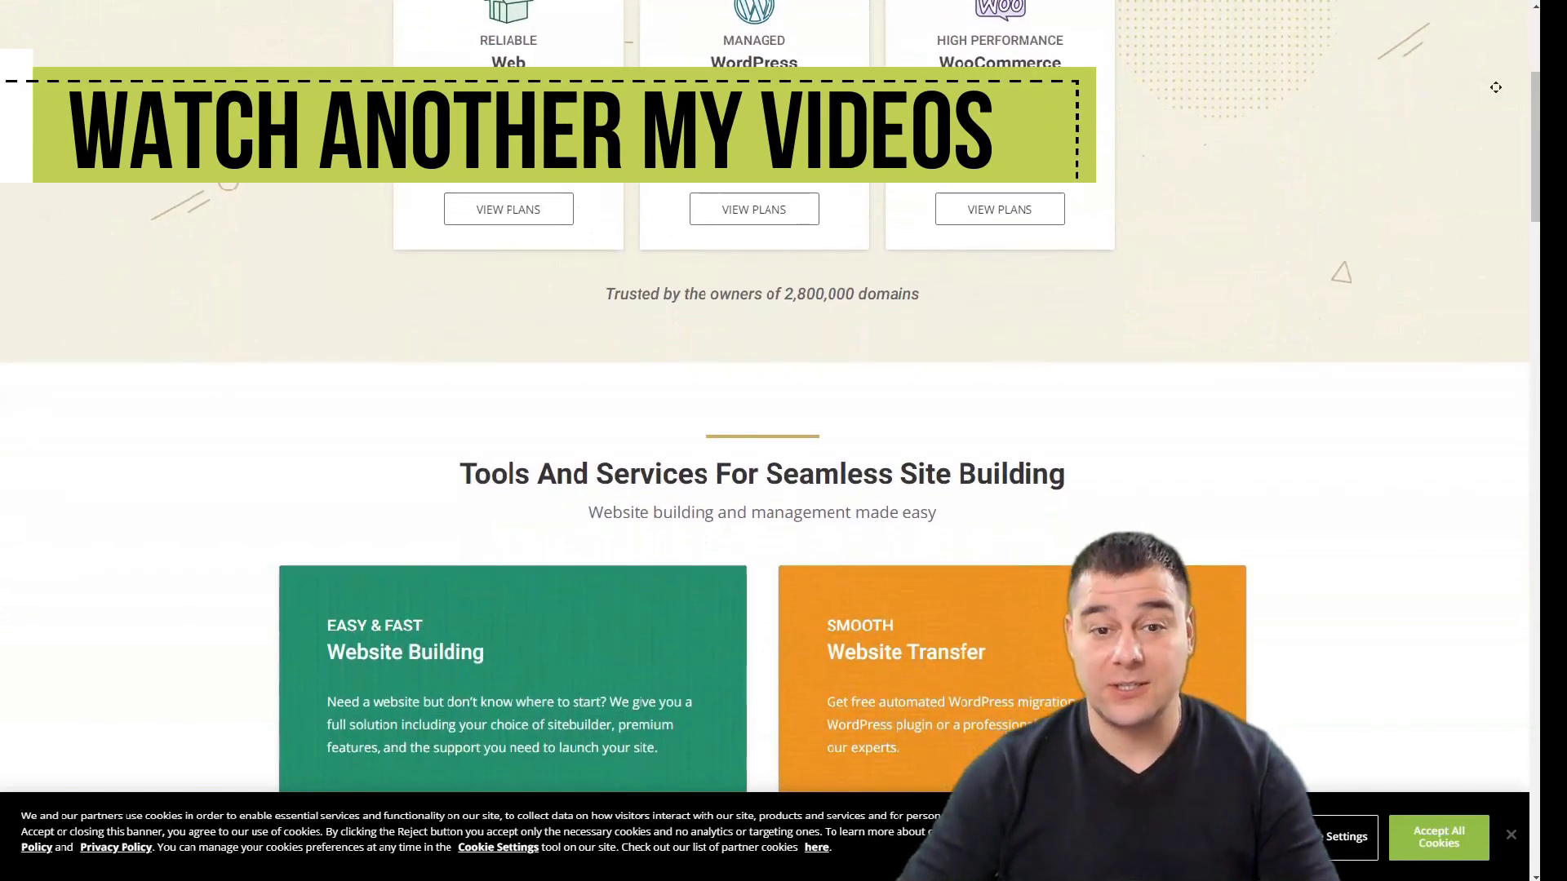
pyautogui.scroll(-1, 1494, 87)
pyautogui.scroll(-1, 1495, 87)
pyautogui.scroll(-1, 1495, 87)
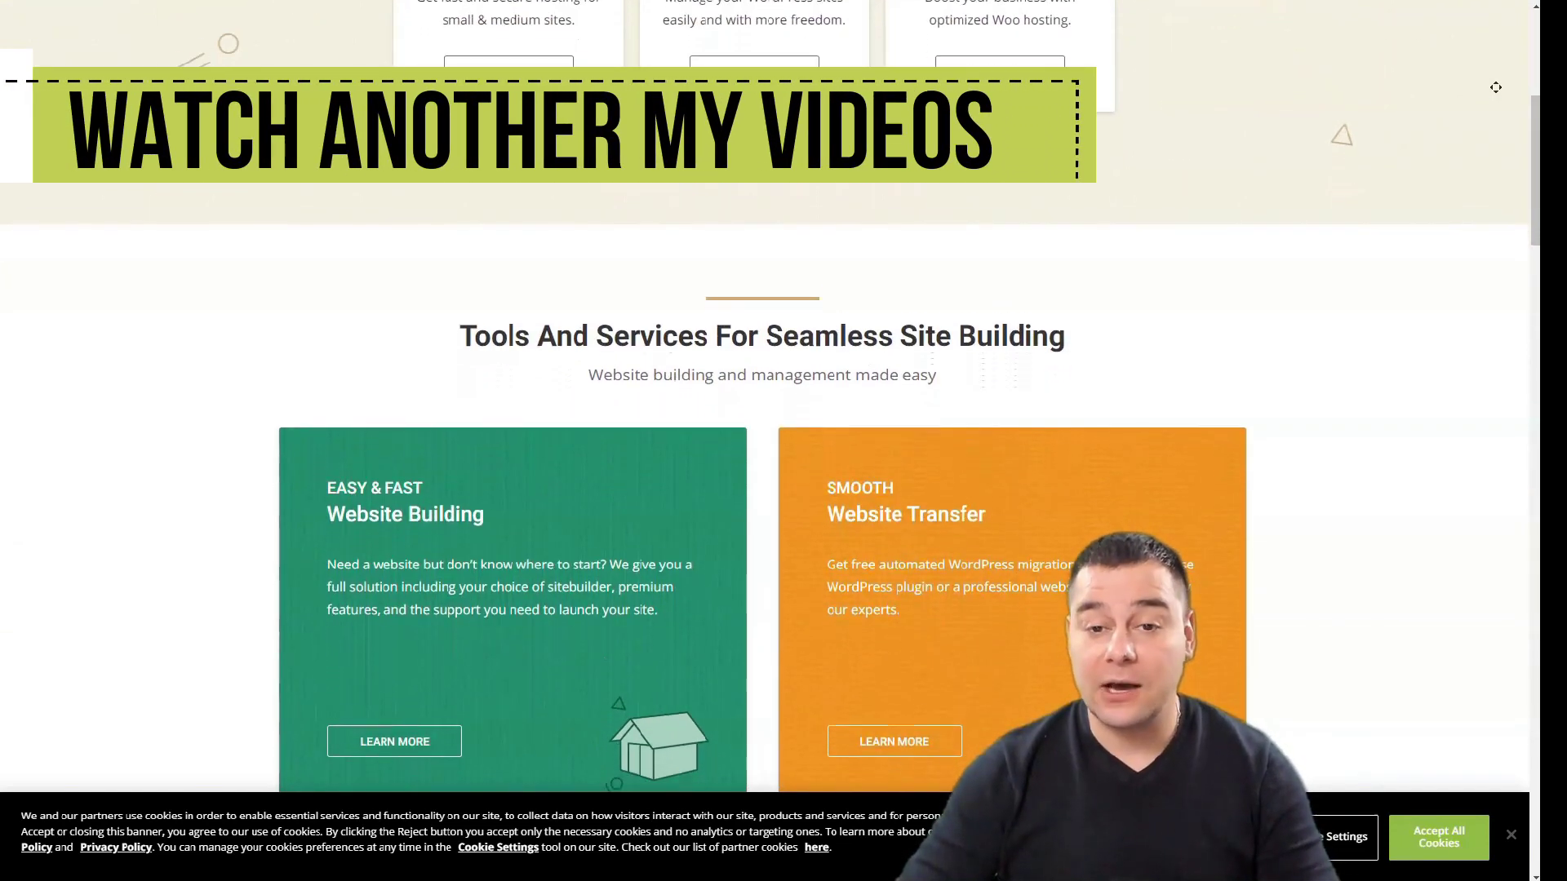
pyautogui.scroll(-1, 1495, 87)
pyautogui.scroll(-1, 1495, 87)
pyautogui.scroll(-1, 1494, 87)
pyautogui.scroll(-1, 1496, 88)
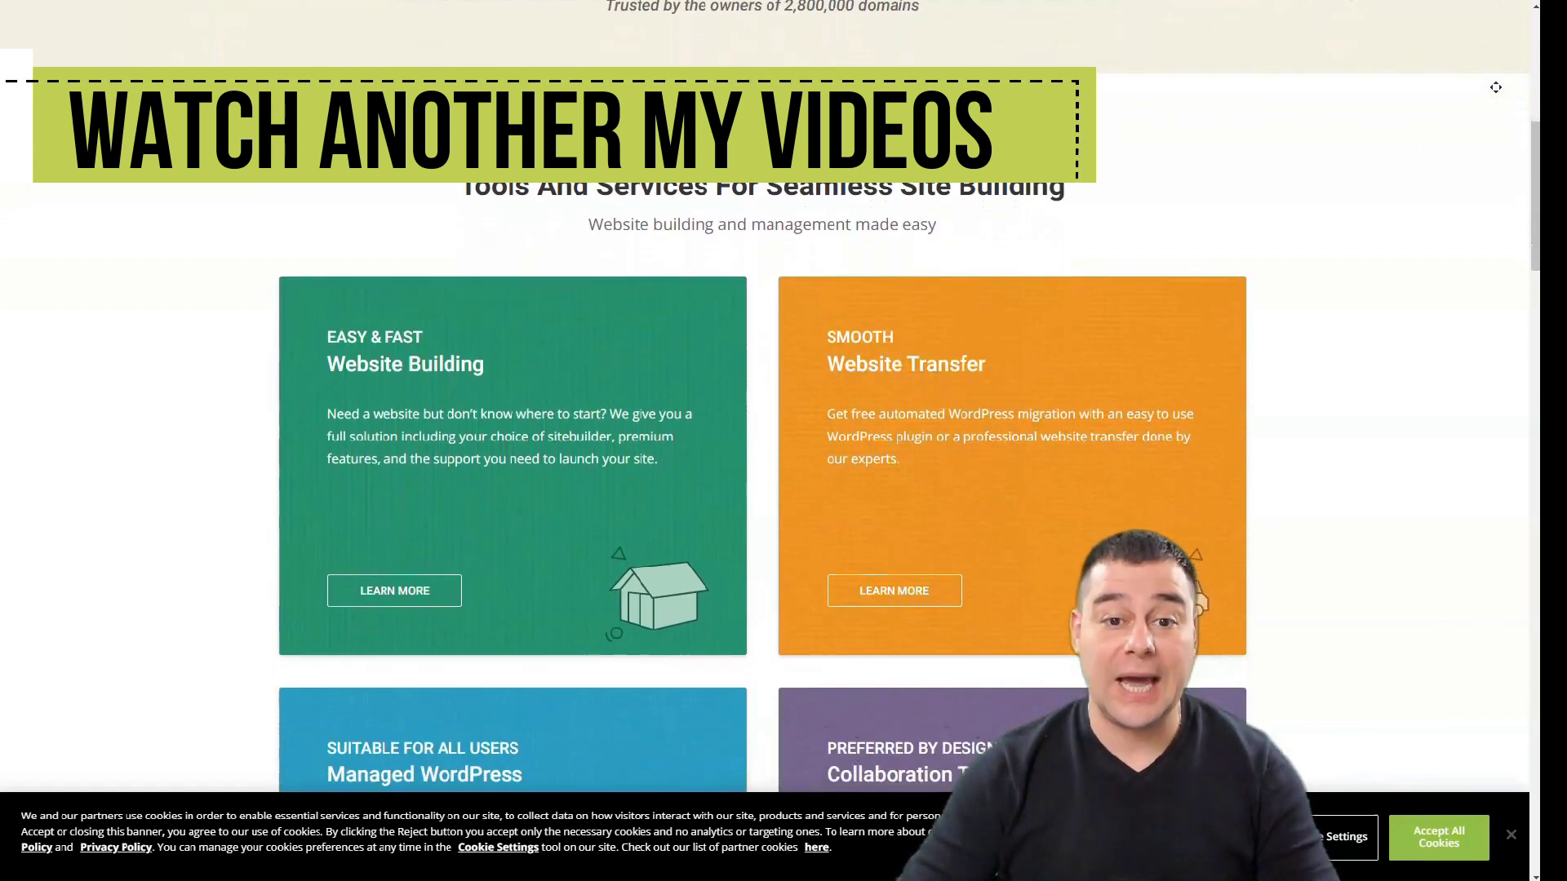
pyautogui.scroll(-1, 1495, 87)
pyautogui.scroll(-1, 1494, 87)
pyautogui.scroll(-1, 1494, 87)
pyautogui.scroll(-1, 1496, 87)
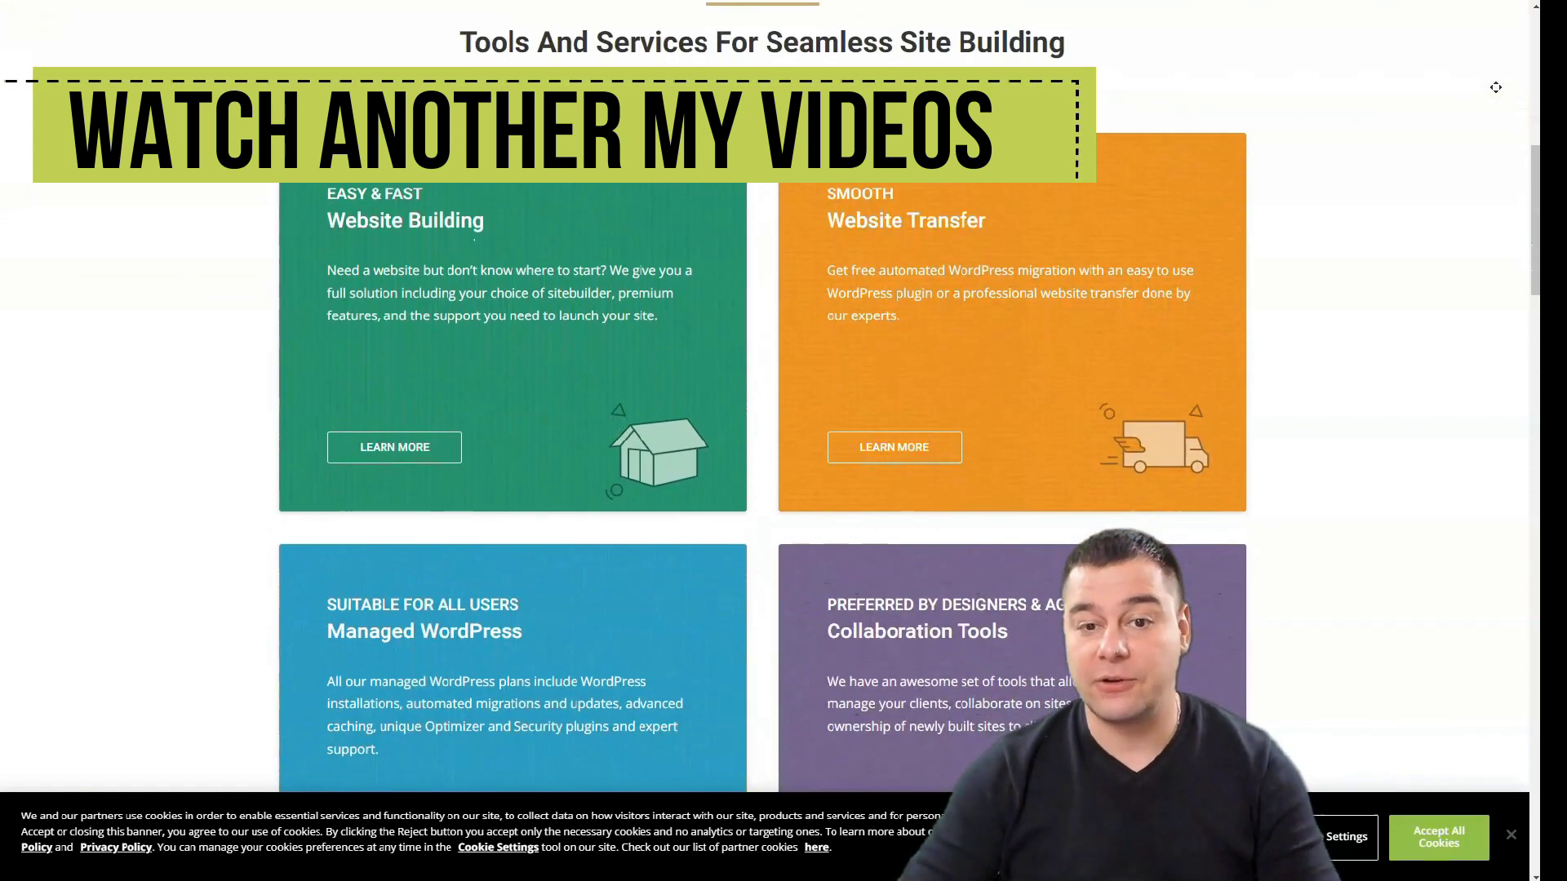
pyautogui.scroll(-1, 1495, 86)
pyautogui.scroll(-1, 1494, 86)
pyautogui.scroll(-1, 1494, 88)
pyautogui.scroll(-1, 1494, 86)
pyautogui.scroll(-1, 1495, 87)
pyautogui.scroll(-1, 1495, 87)
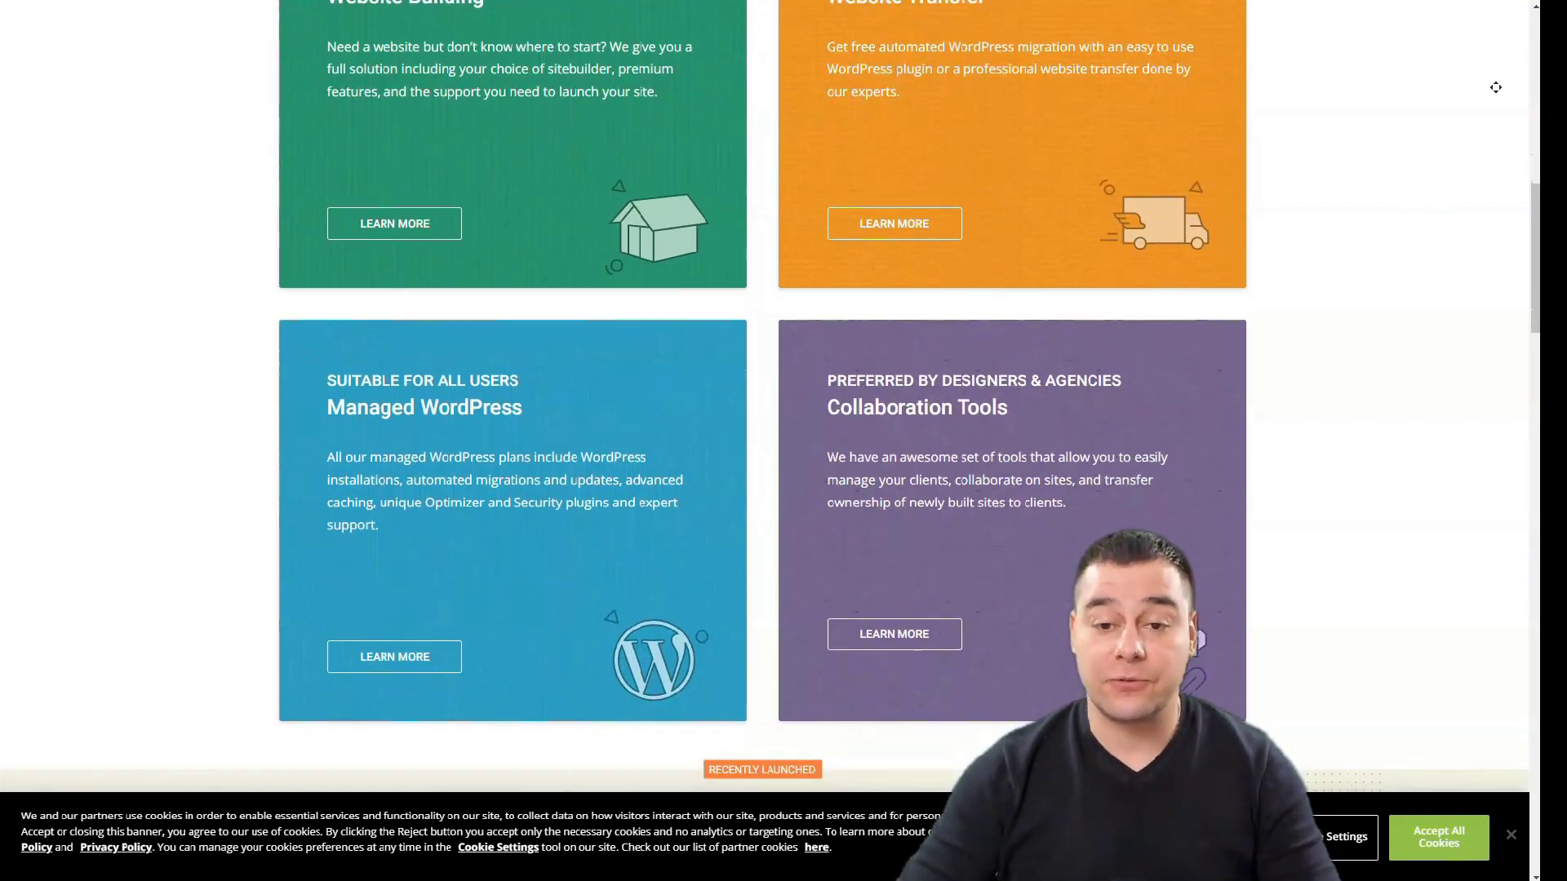
pyautogui.scroll(-1, 1495, 87)
pyautogui.scroll(-1, 1495, 86)
pyautogui.scroll(-1, 1494, 87)
pyautogui.scroll(-1, 1495, 88)
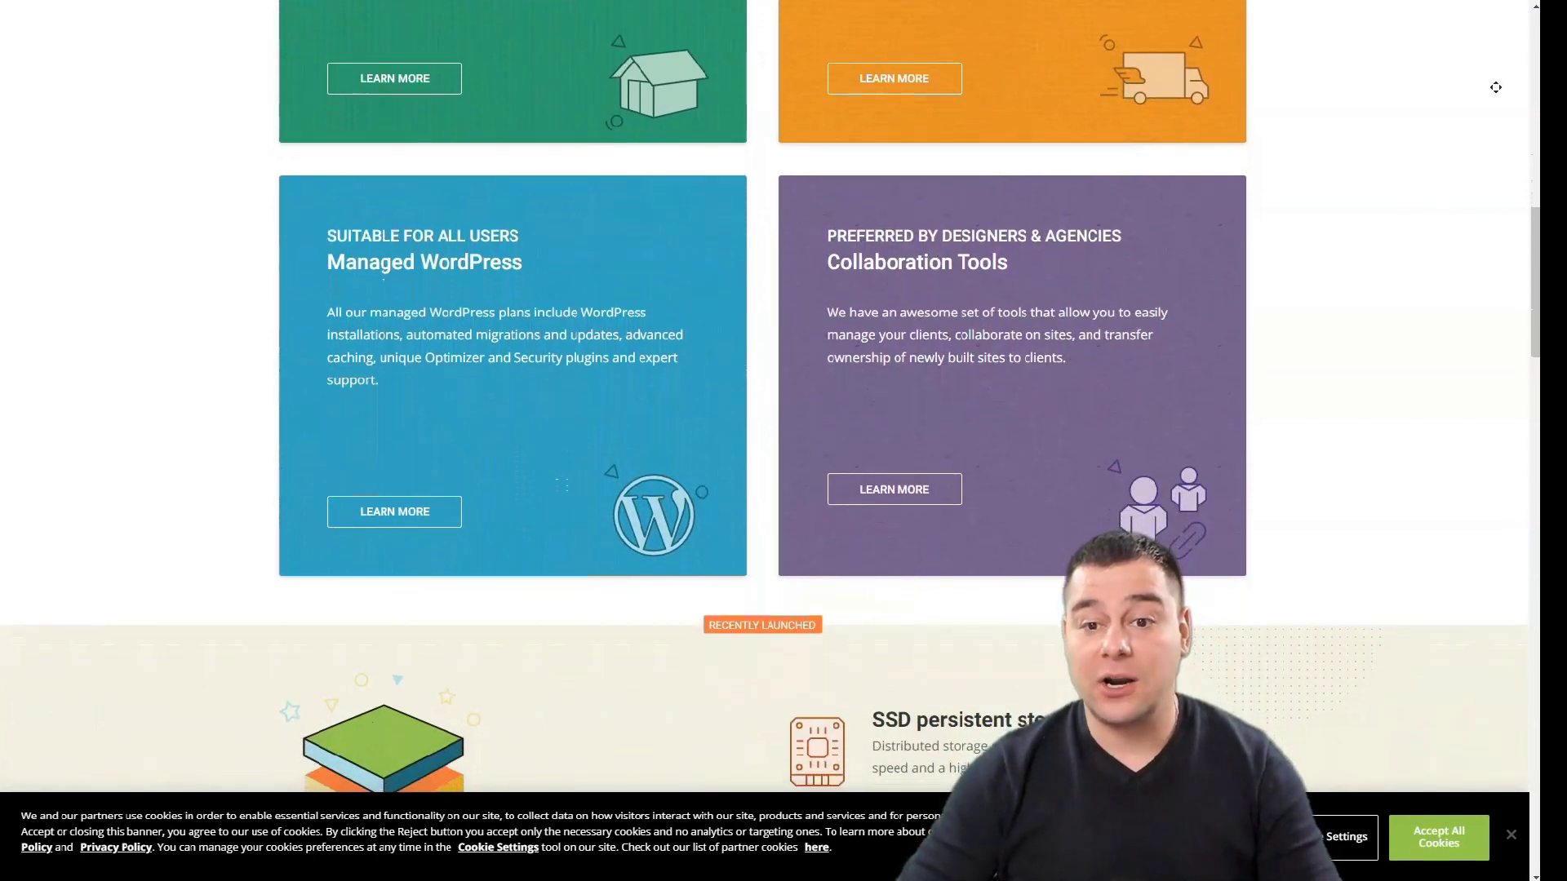
pyautogui.scroll(-1, 1495, 87)
pyautogui.scroll(-1, 1495, 88)
pyautogui.scroll(-1, 1496, 88)
pyautogui.scroll(-1, 1494, 87)
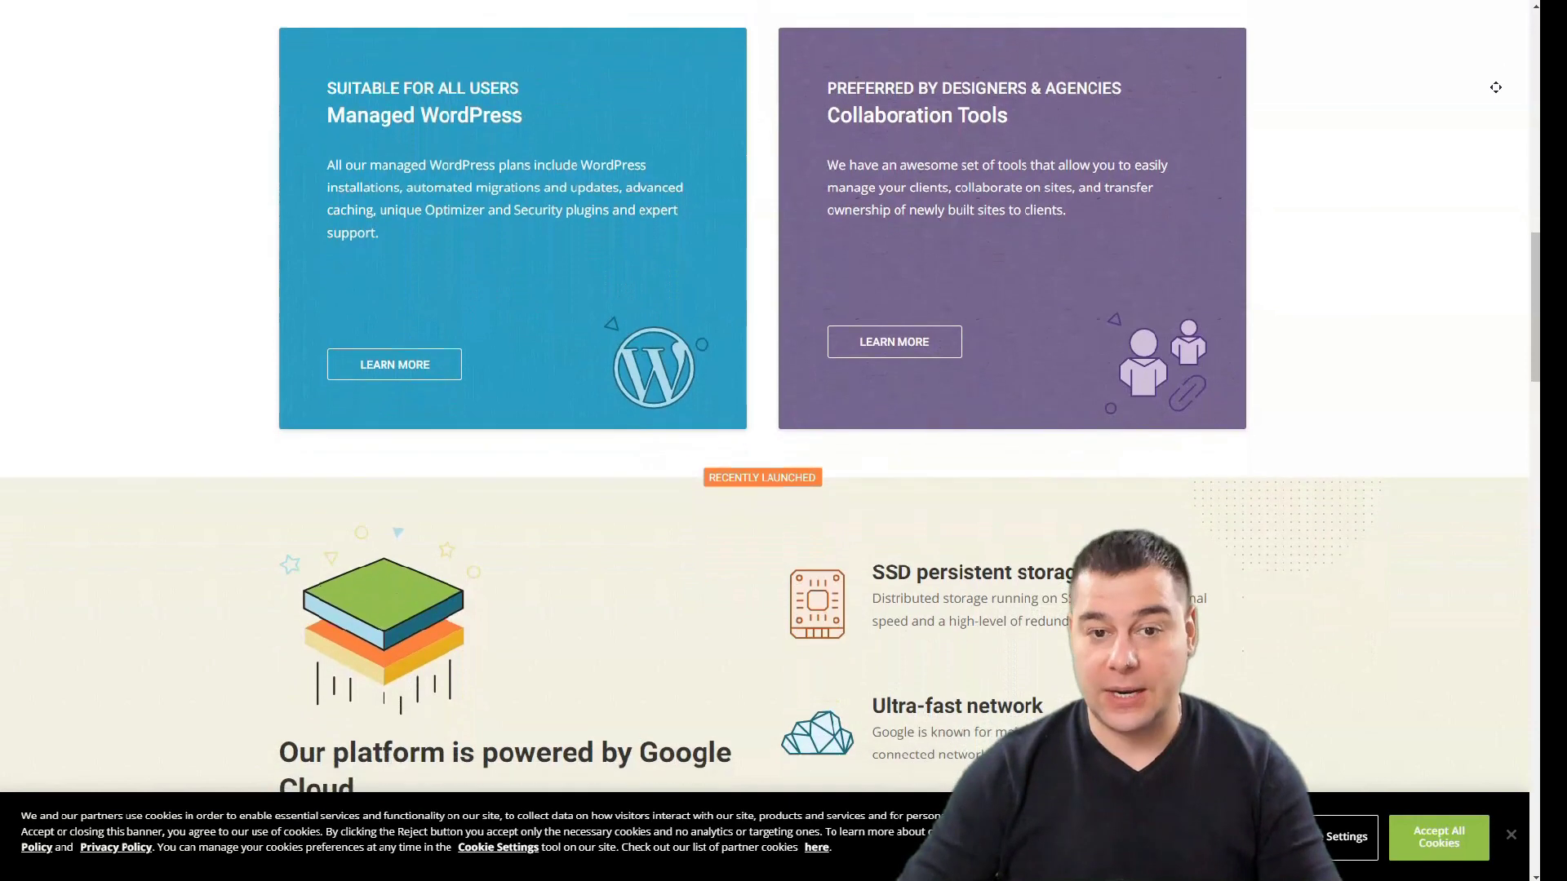
pyautogui.scroll(-1, 1496, 86)
pyautogui.scroll(-1, 1495, 87)
pyautogui.scroll(-1, 1495, 87)
pyautogui.scroll(-1, 1495, 86)
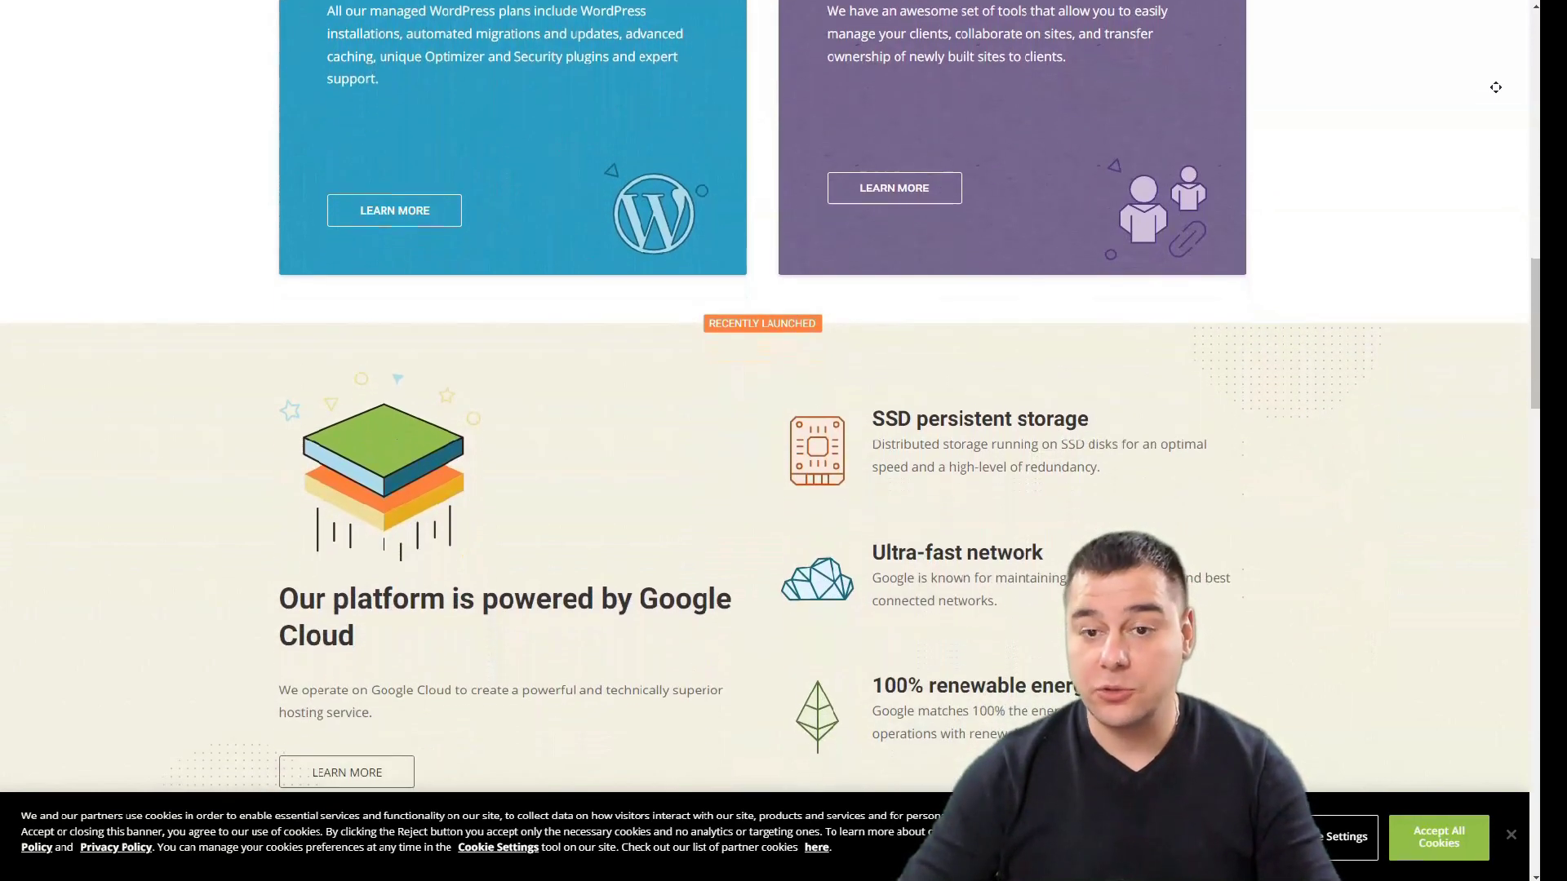
pyautogui.scroll(-1, 1495, 88)
pyautogui.scroll(-1, 1494, 87)
pyautogui.scroll(-1, 1495, 87)
pyautogui.scroll(-1, 1496, 87)
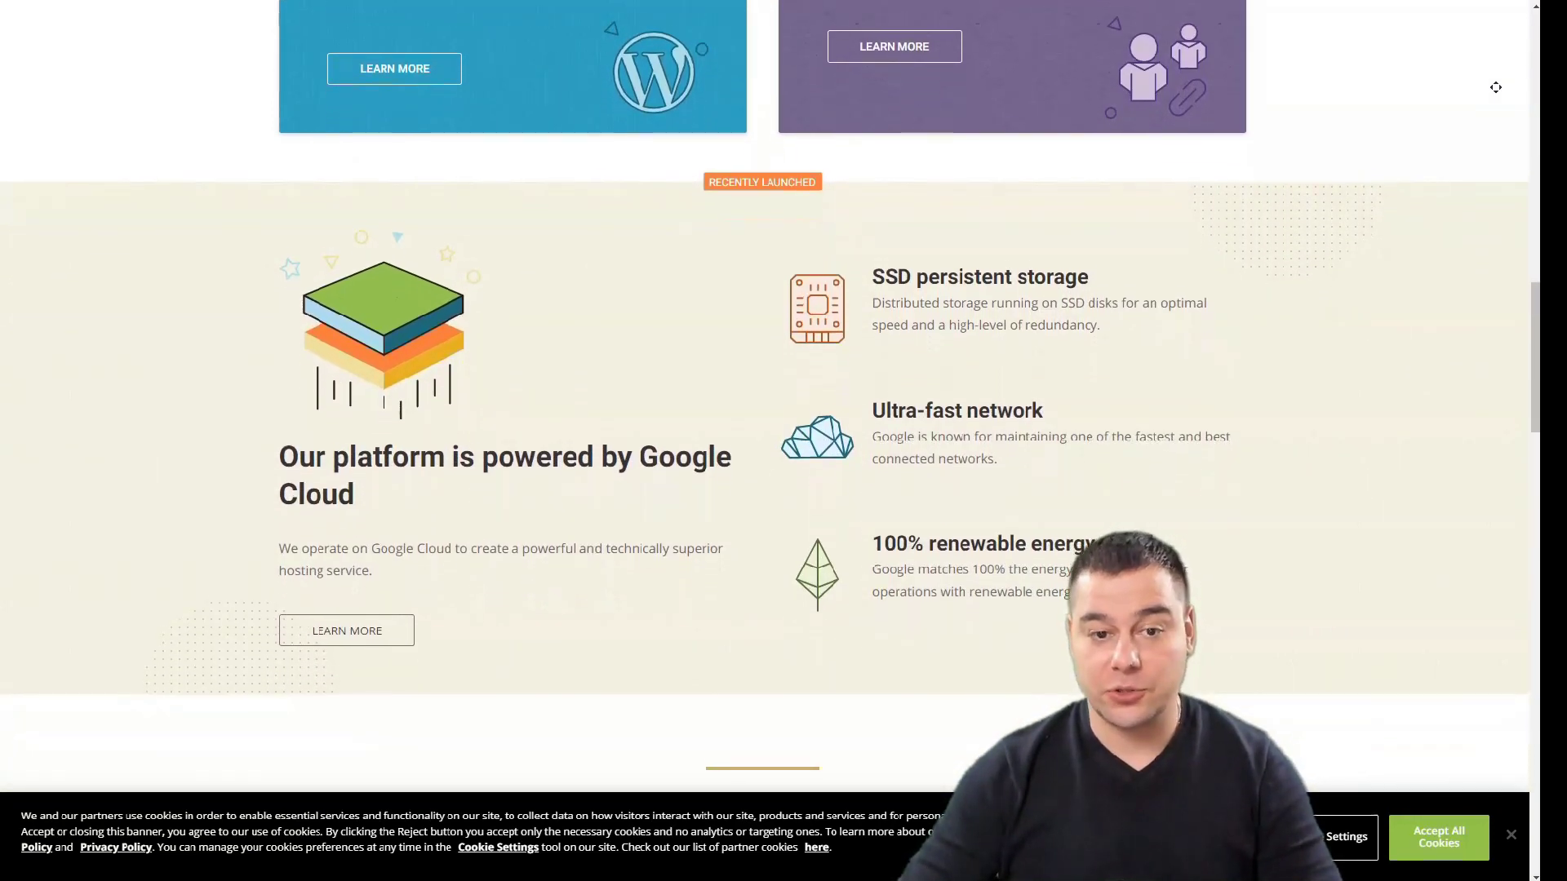
pyautogui.scroll(-1, 1496, 86)
pyautogui.scroll(-1, 1495, 88)
pyautogui.scroll(-1, 1495, 88)
pyautogui.scroll(-1, 1494, 87)
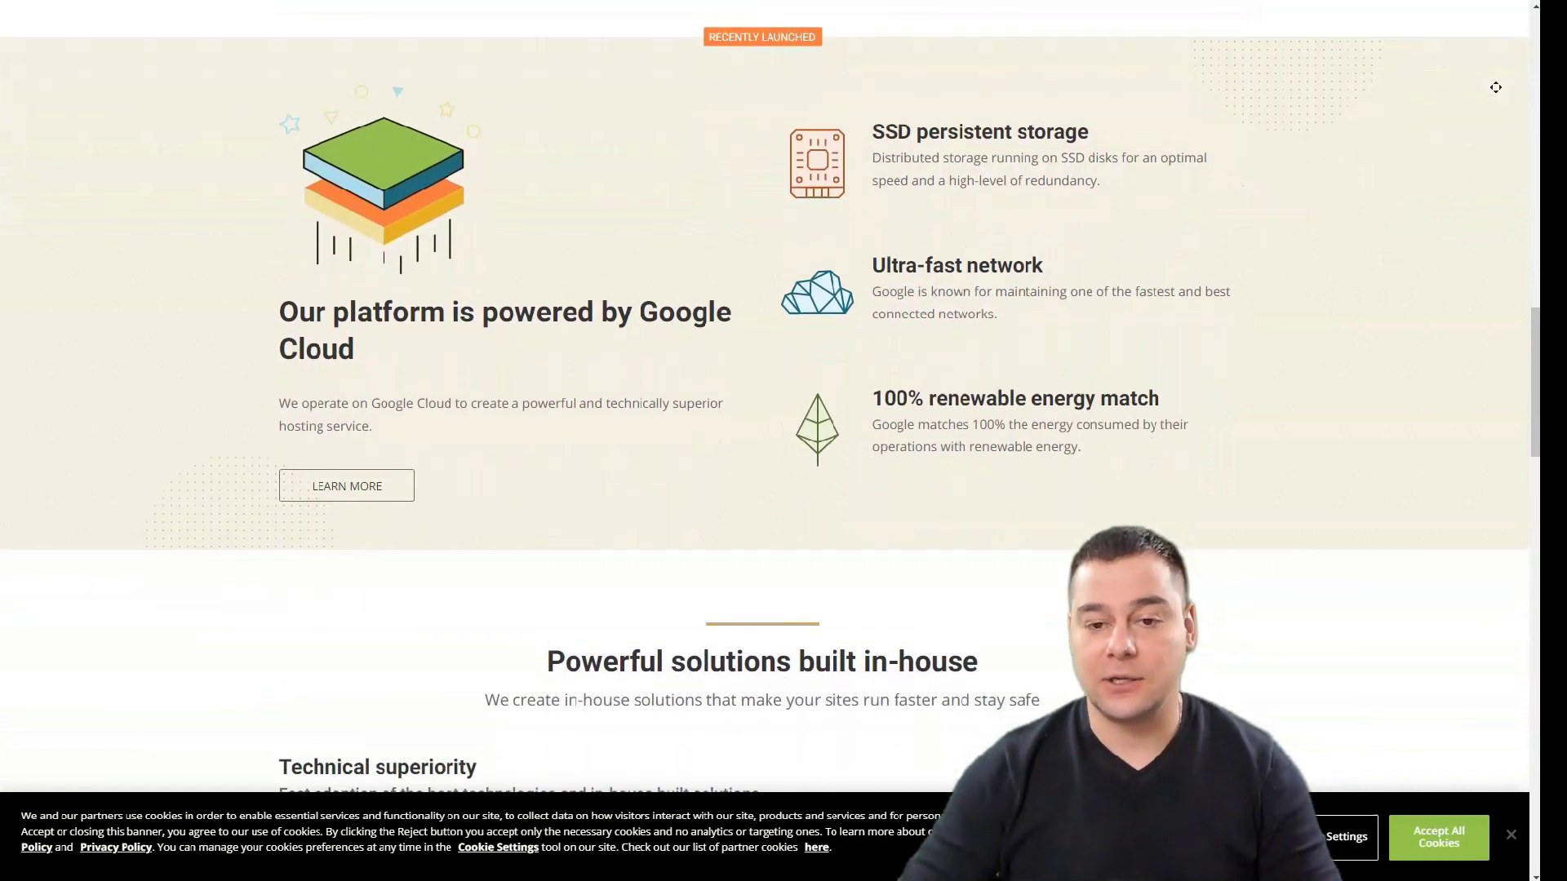
pyautogui.scroll(-1, 1495, 87)
pyautogui.scroll(-1, 1495, 88)
pyautogui.scroll(-1, 1495, 87)
pyautogui.scroll(-1, 1494, 87)
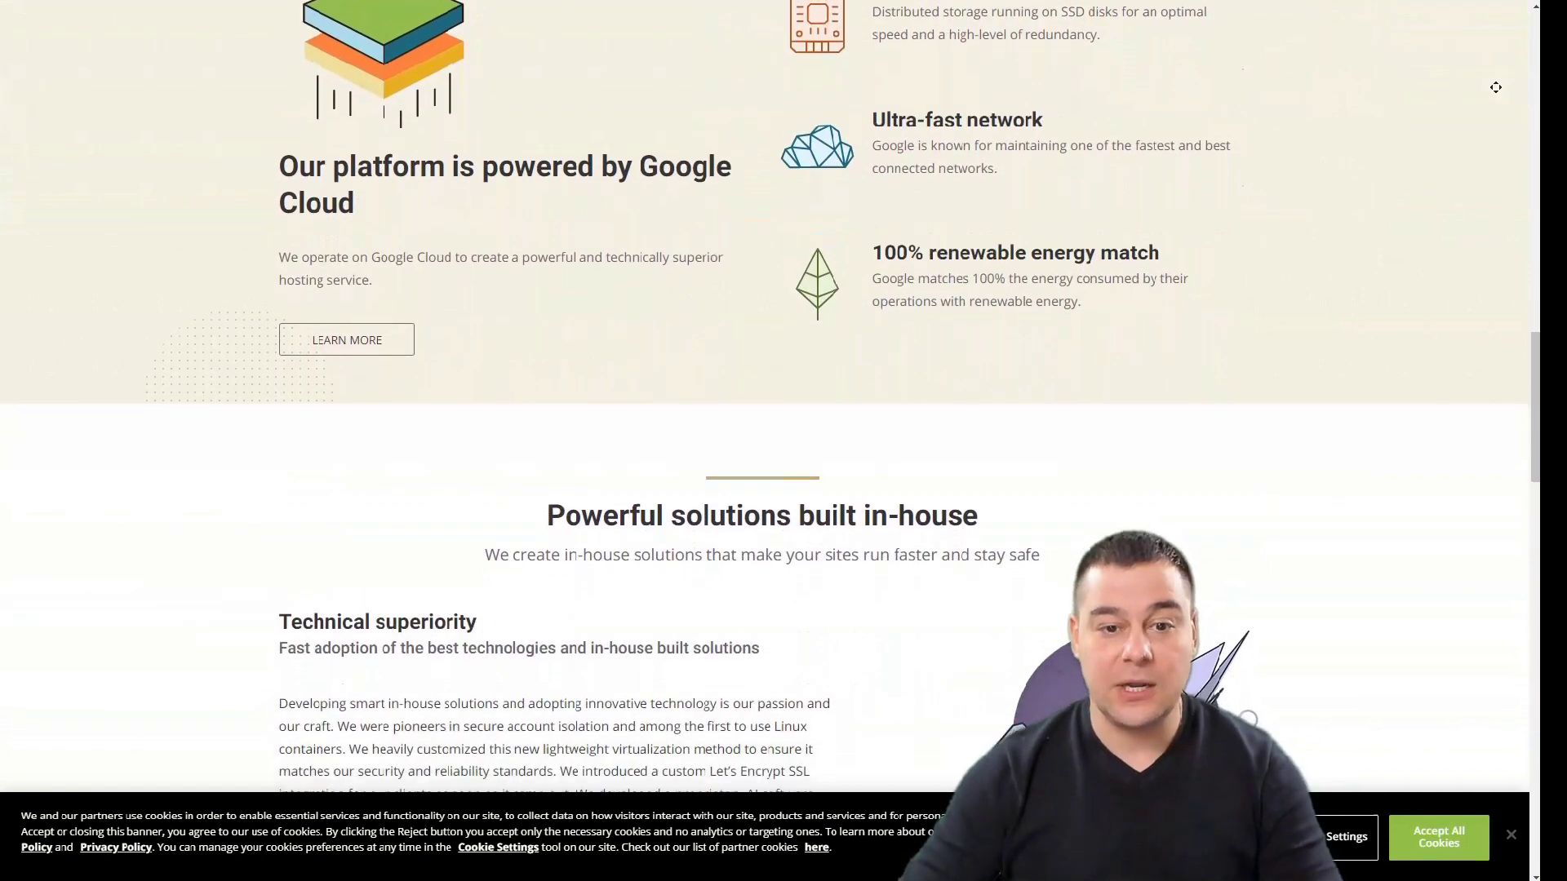
pyautogui.scroll(-1, 1495, 87)
pyautogui.scroll(-1, 1494, 86)
pyautogui.scroll(-1, 1495, 88)
pyautogui.scroll(-1, 1496, 86)
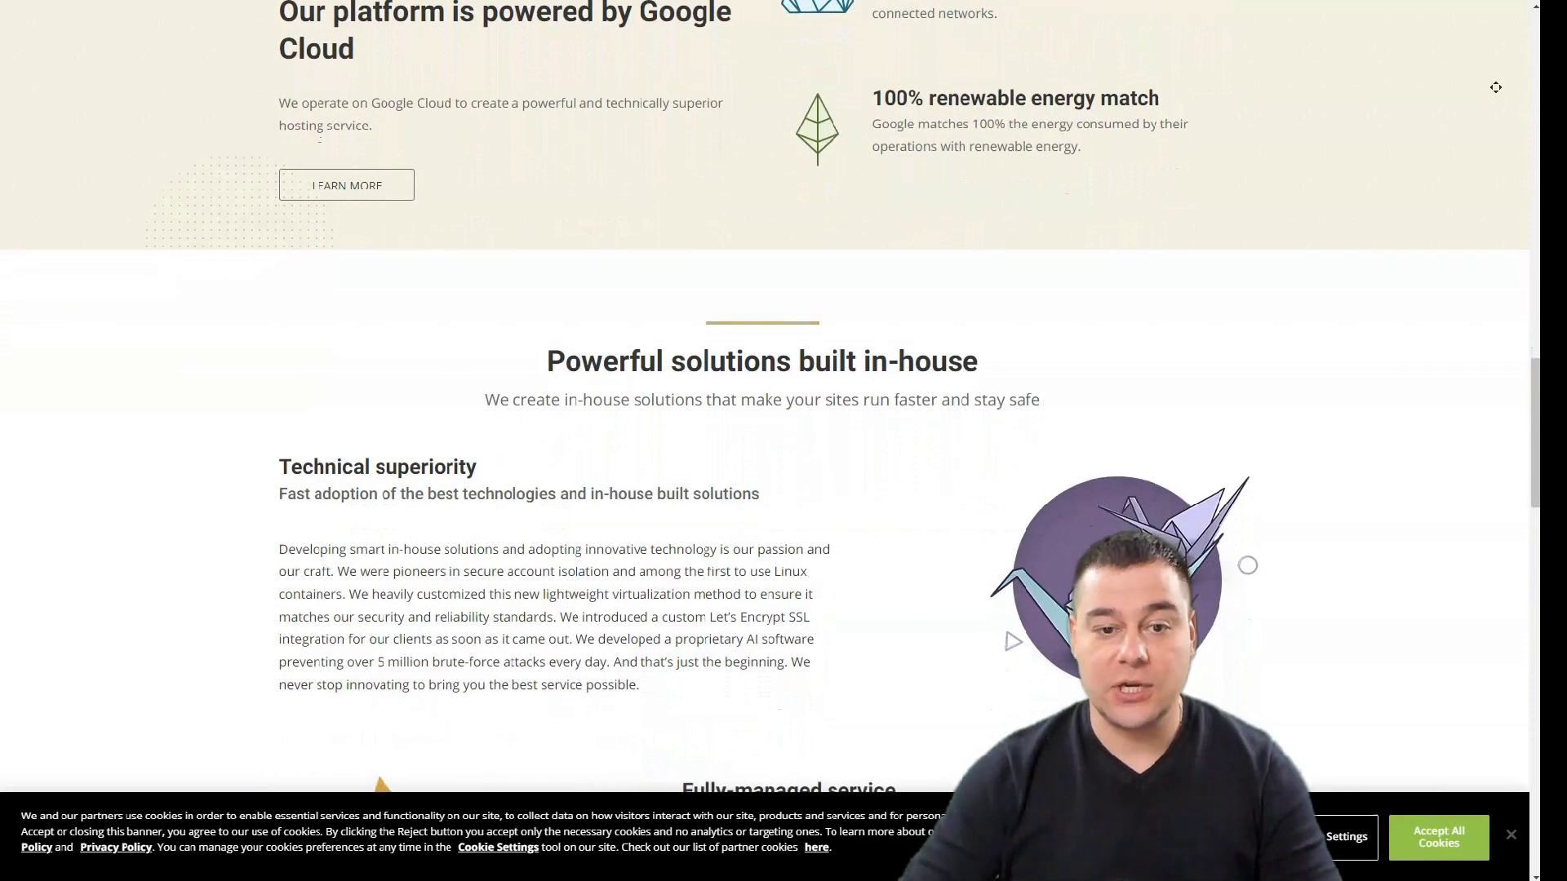
pyautogui.scroll(-1, 1494, 87)
pyautogui.scroll(-1, 1495, 88)
pyautogui.scroll(-1, 1494, 87)
pyautogui.scroll(-1, 1495, 86)
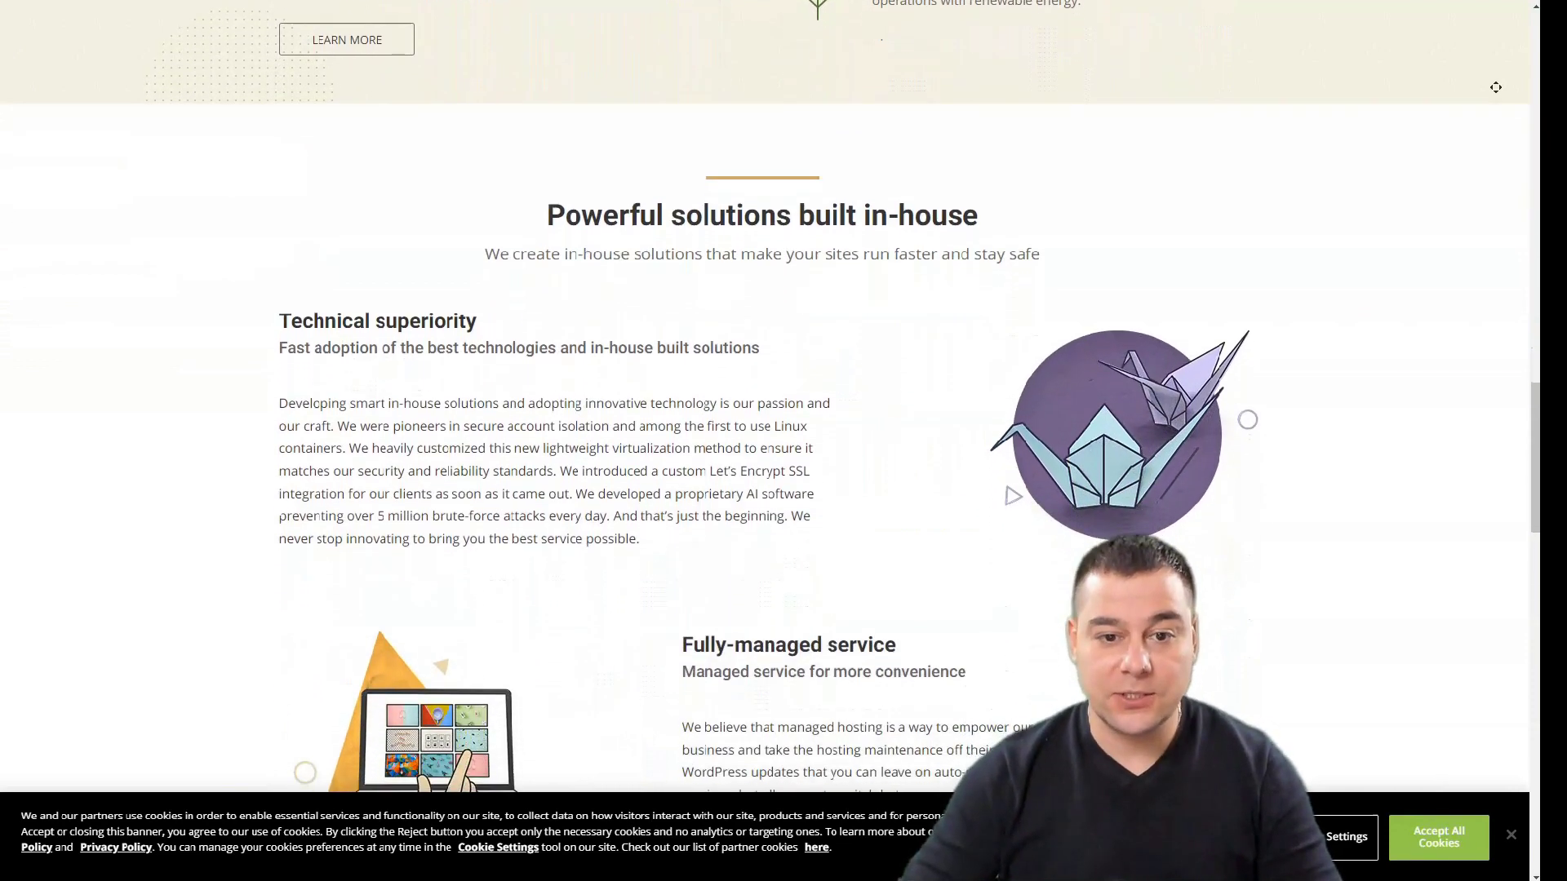
pyautogui.scroll(-1, 1496, 87)
pyautogui.scroll(-1, 1495, 87)
pyautogui.scroll(-1, 1495, 88)
pyautogui.scroll(-1, 1495, 86)
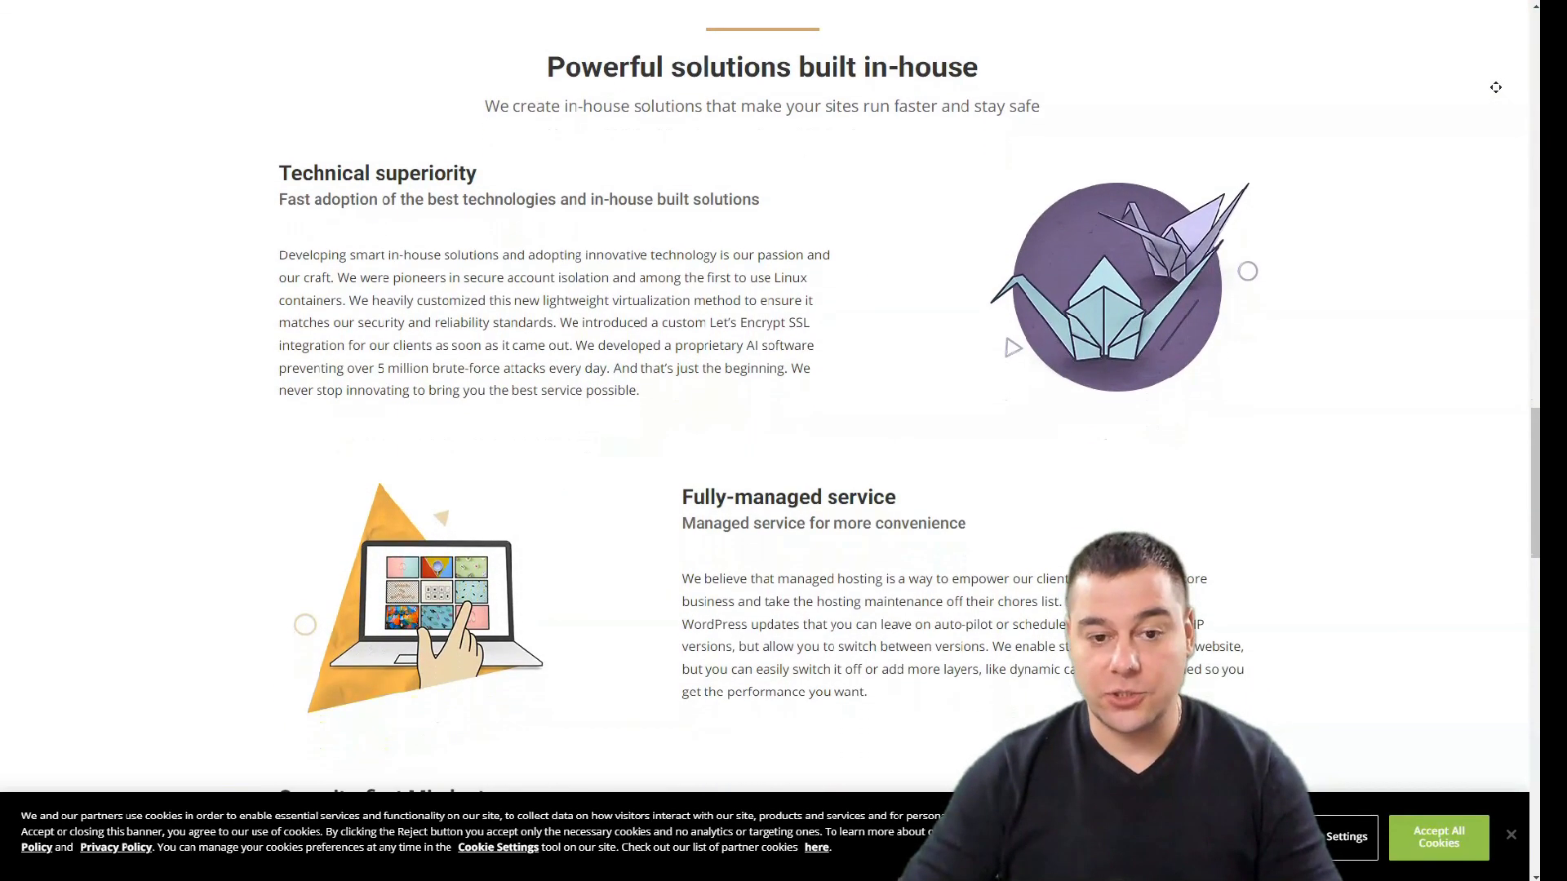
pyautogui.scroll(-1, 1494, 87)
pyautogui.scroll(-1, 1494, 87)
pyautogui.scroll(-1, 1495, 88)
pyautogui.scroll(-1, 1495, 87)
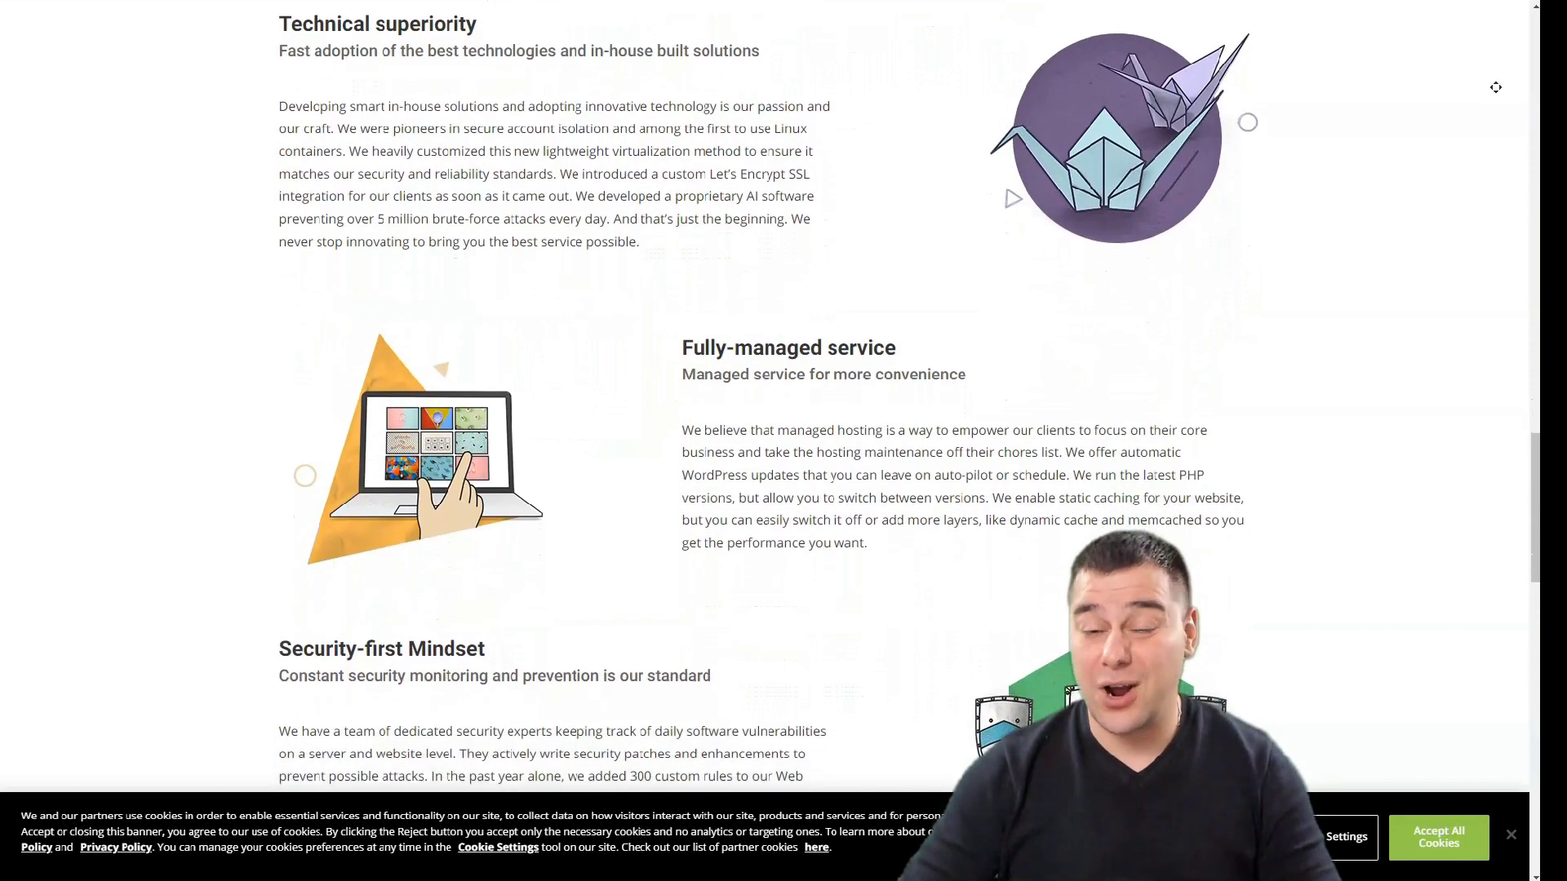
pyautogui.scroll(-1, 1495, 87)
pyautogui.scroll(-1, 1495, 87)
pyautogui.scroll(-1, 1495, 87)
pyautogui.scroll(-1, 1496, 88)
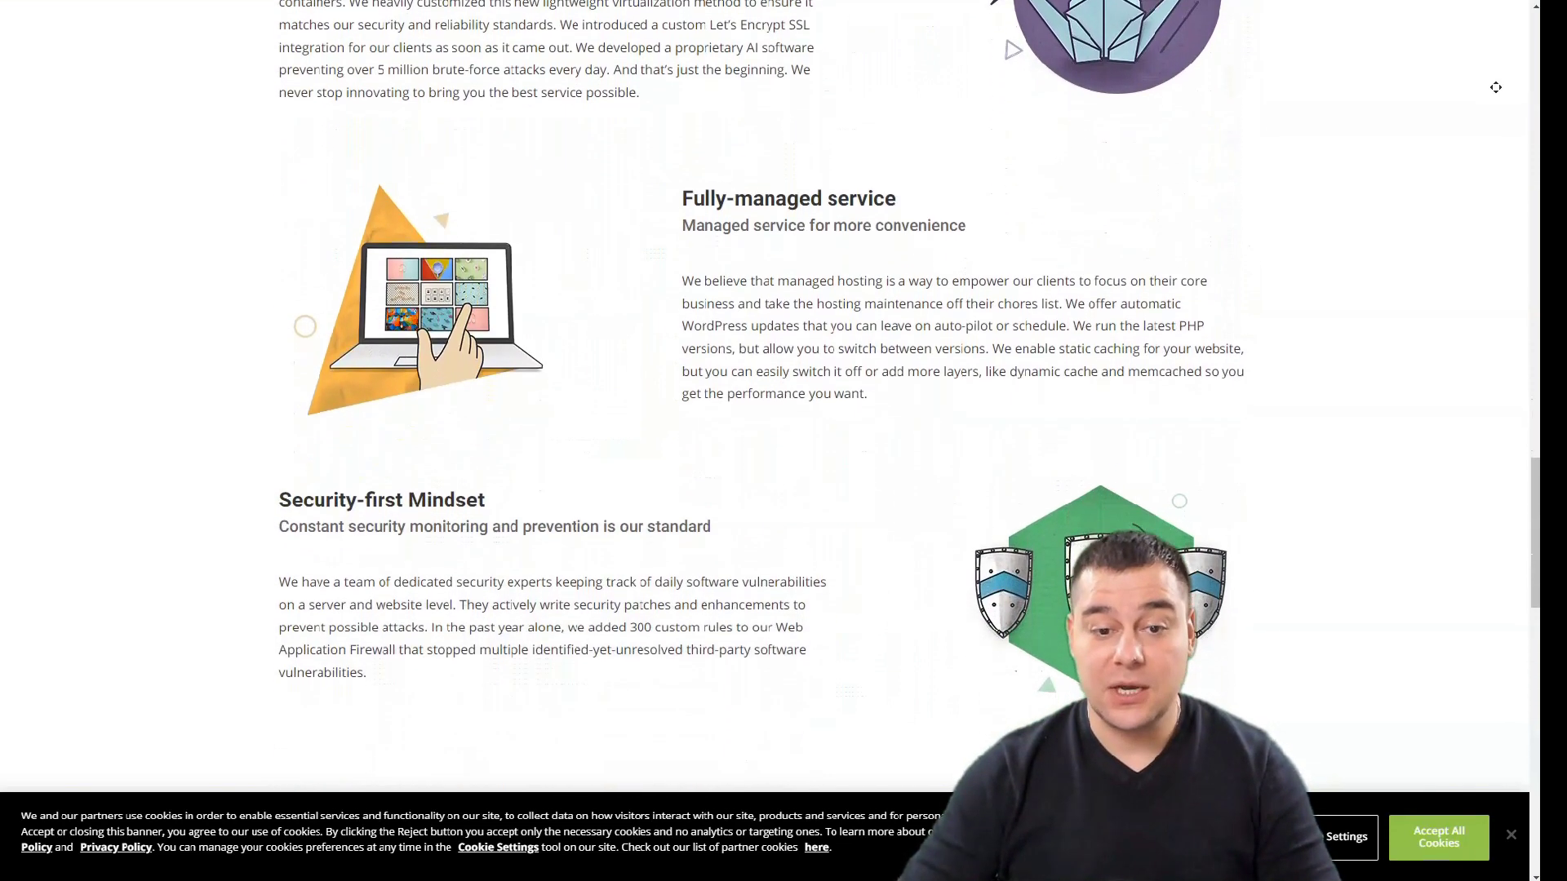
pyautogui.scroll(-1, 1494, 87)
pyautogui.scroll(-1, 1495, 88)
pyautogui.scroll(-1, 1494, 87)
pyautogui.scroll(-1, 1496, 87)
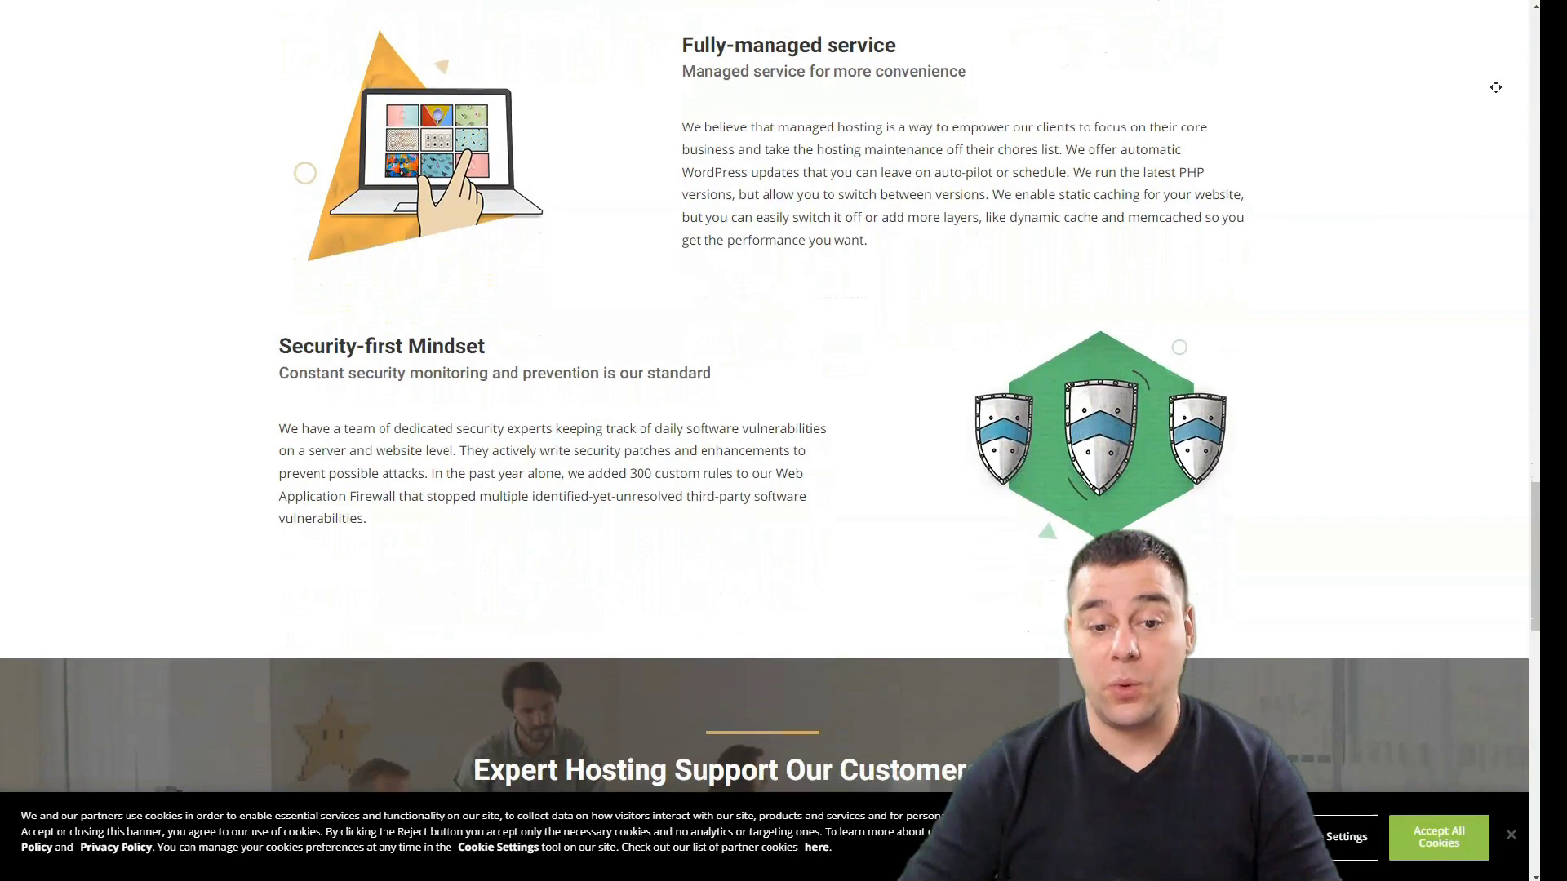
pyautogui.scroll(-1, 1496, 87)
pyautogui.scroll(-1, 1495, 87)
pyautogui.scroll(-1, 1495, 87)
pyautogui.scroll(-1, 1495, 87)
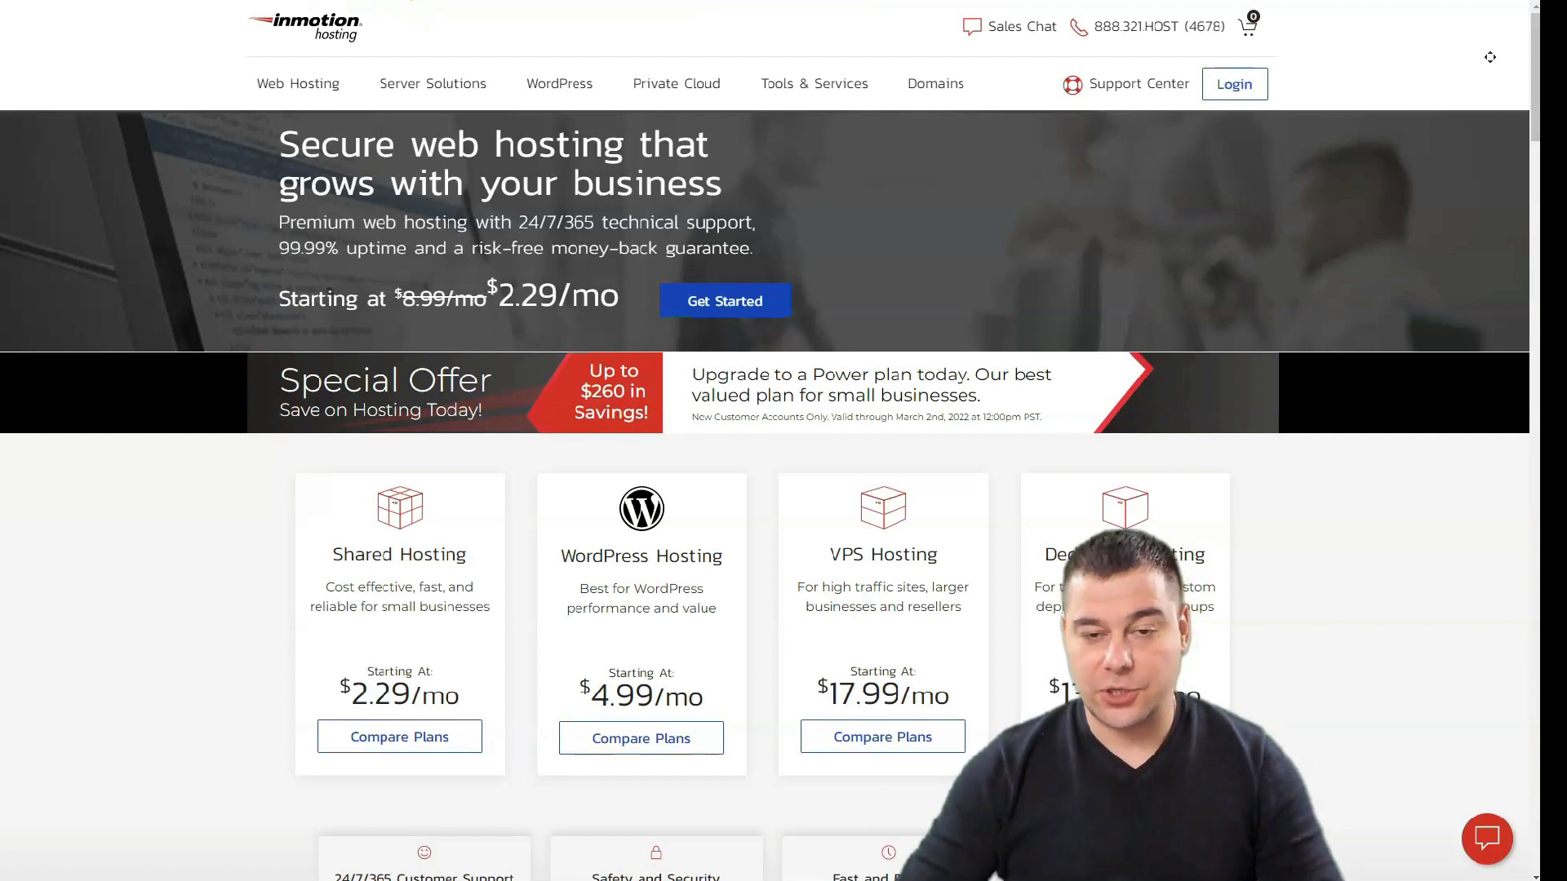
pyautogui.scroll(-1, 1490, 57)
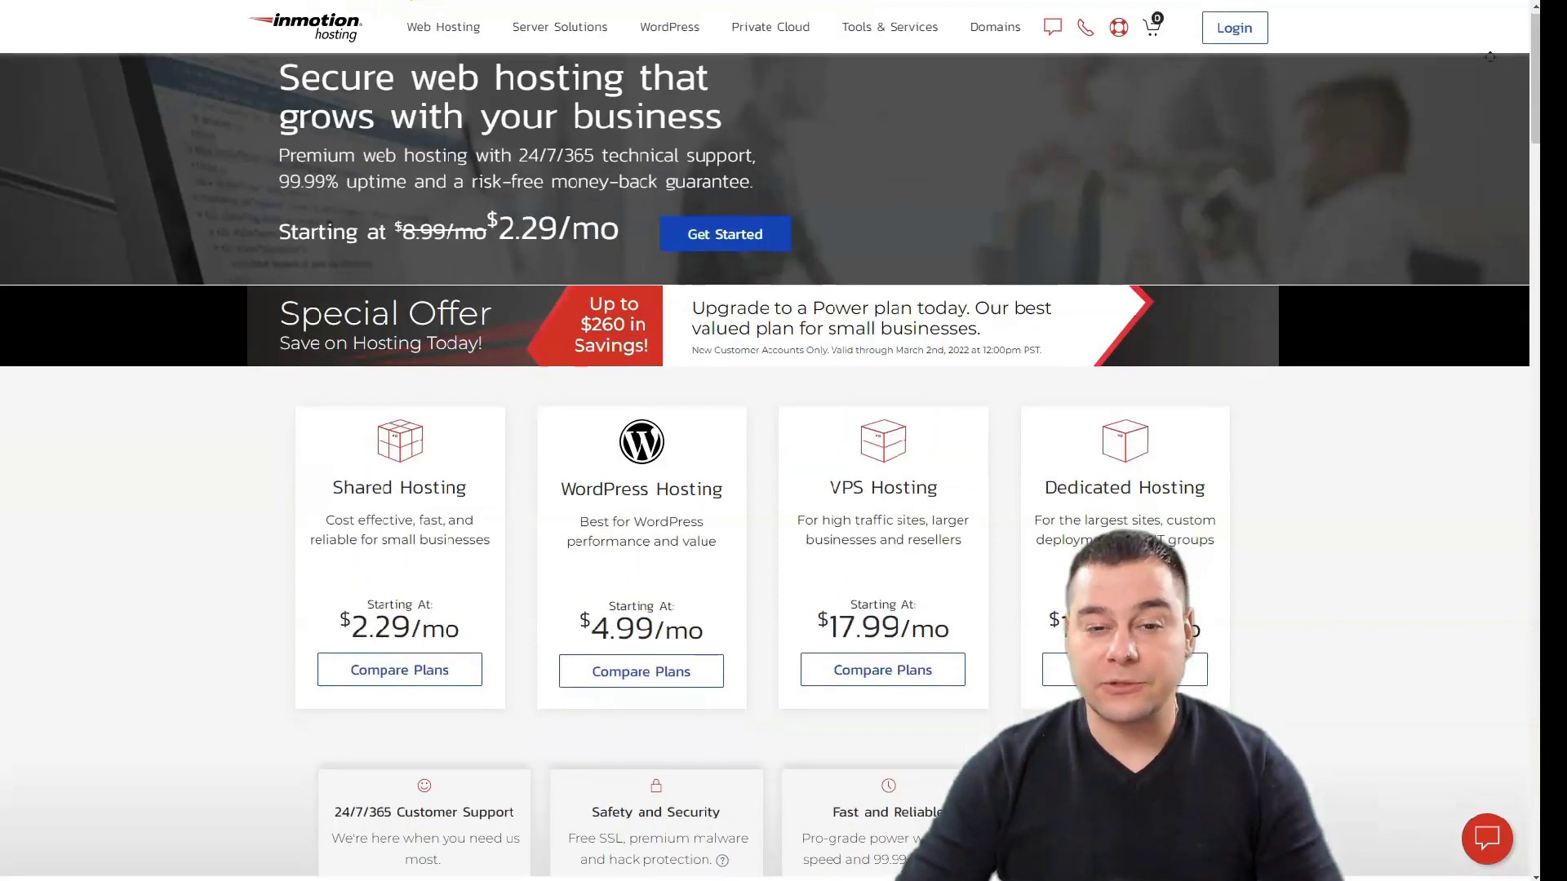
pyautogui.scroll(-1, 1490, 58)
pyautogui.scroll(-1, 1491, 57)
pyautogui.scroll(-1, 1490, 58)
pyautogui.scroll(-1, 1490, 58)
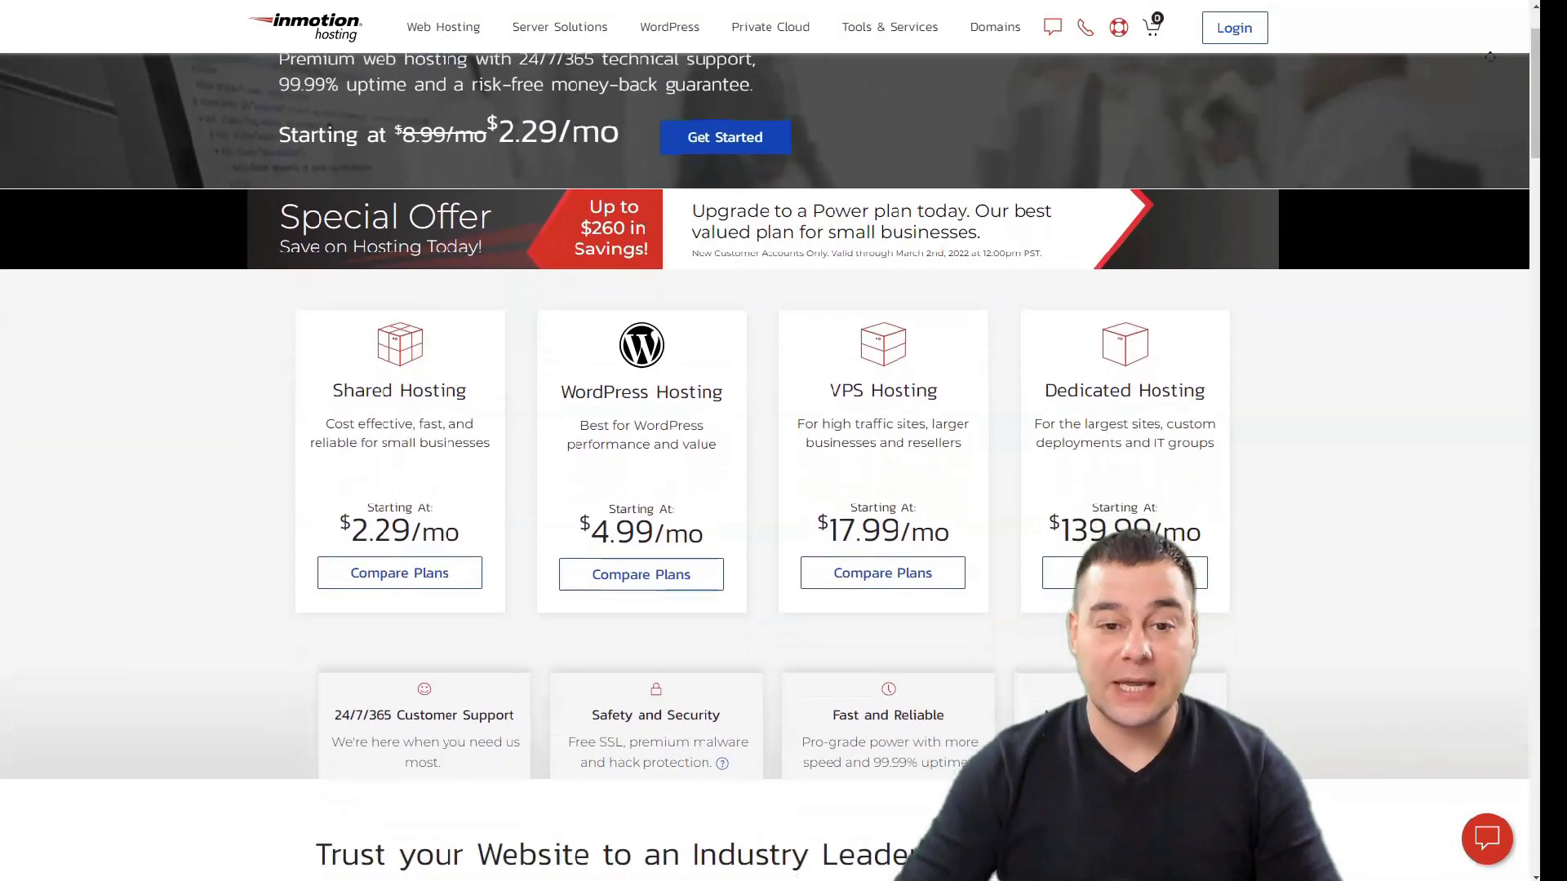
pyautogui.scroll(-1, 1490, 58)
pyautogui.scroll(-1, 1490, 57)
pyautogui.scroll(-1, 1491, 58)
pyautogui.scroll(-1, 1490, 57)
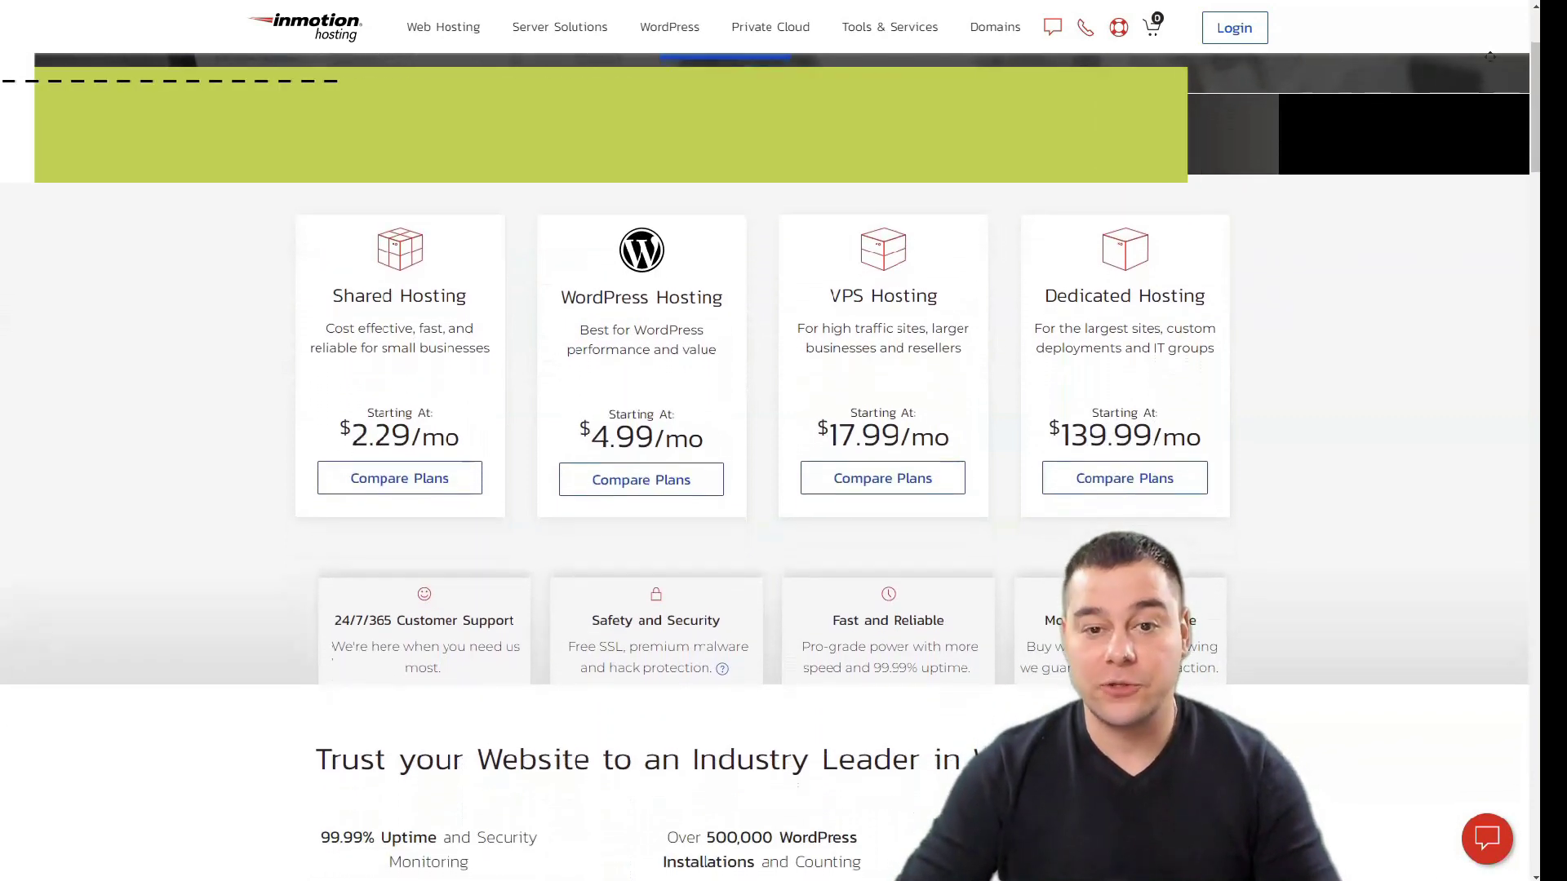
pyautogui.scroll(-1, 1490, 58)
pyautogui.scroll(-1, 1490, 58)
pyautogui.scroll(-1, 1490, 58)
pyautogui.scroll(-1, 1490, 58)
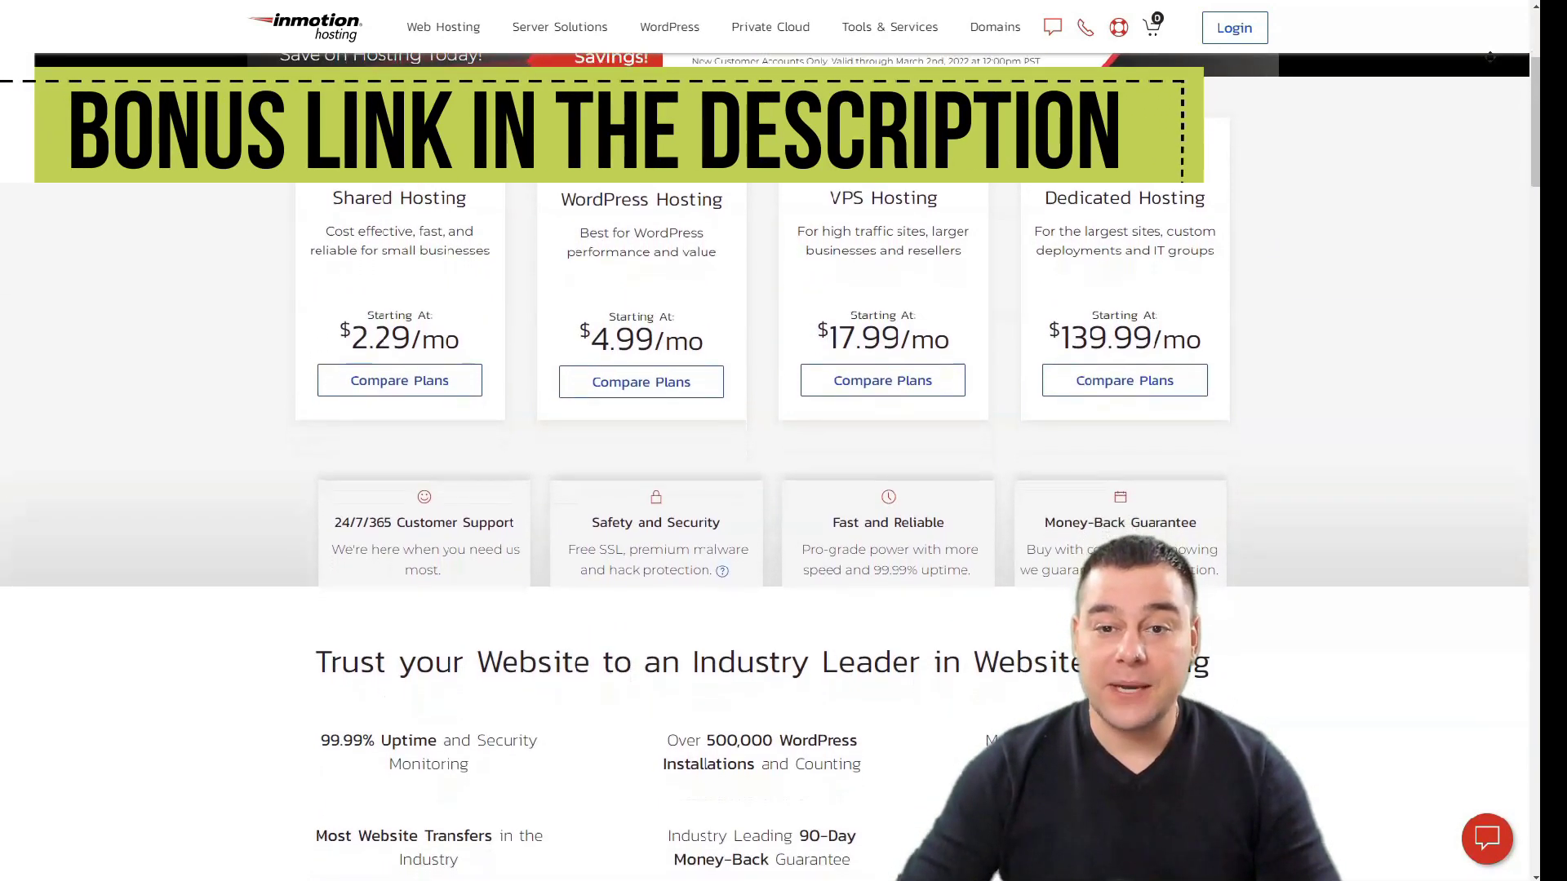
pyautogui.scroll(-1, 1489, 58)
pyautogui.scroll(-1, 1490, 58)
pyautogui.scroll(-1, 1490, 57)
pyautogui.scroll(-1, 1490, 58)
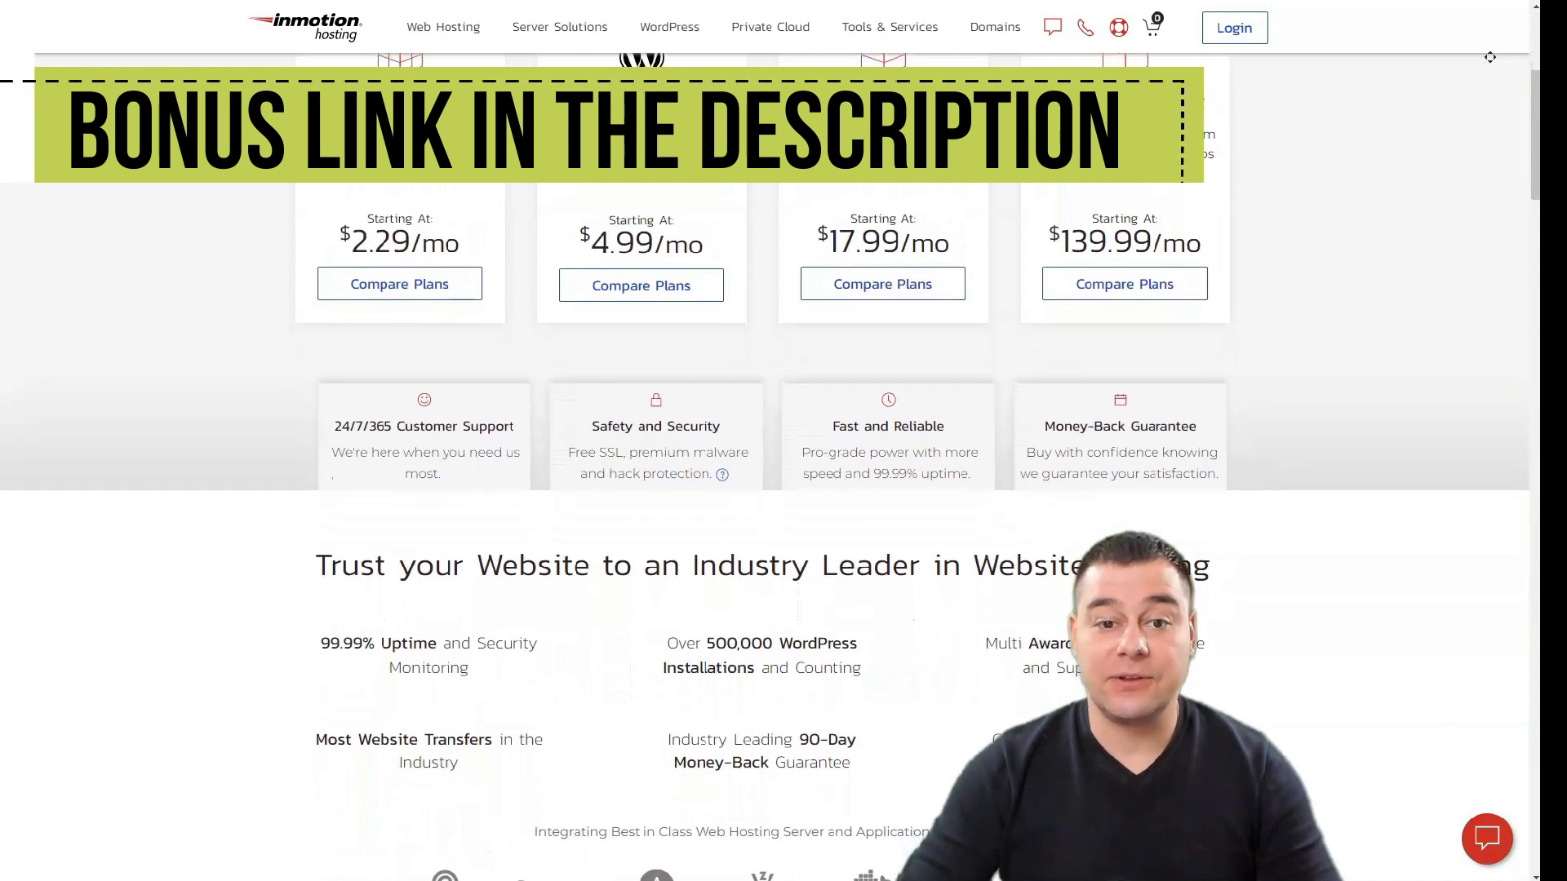
pyautogui.scroll(-1, 1490, 57)
pyautogui.scroll(-1, 1489, 57)
pyautogui.scroll(-1, 1491, 58)
pyautogui.scroll(-1, 1491, 58)
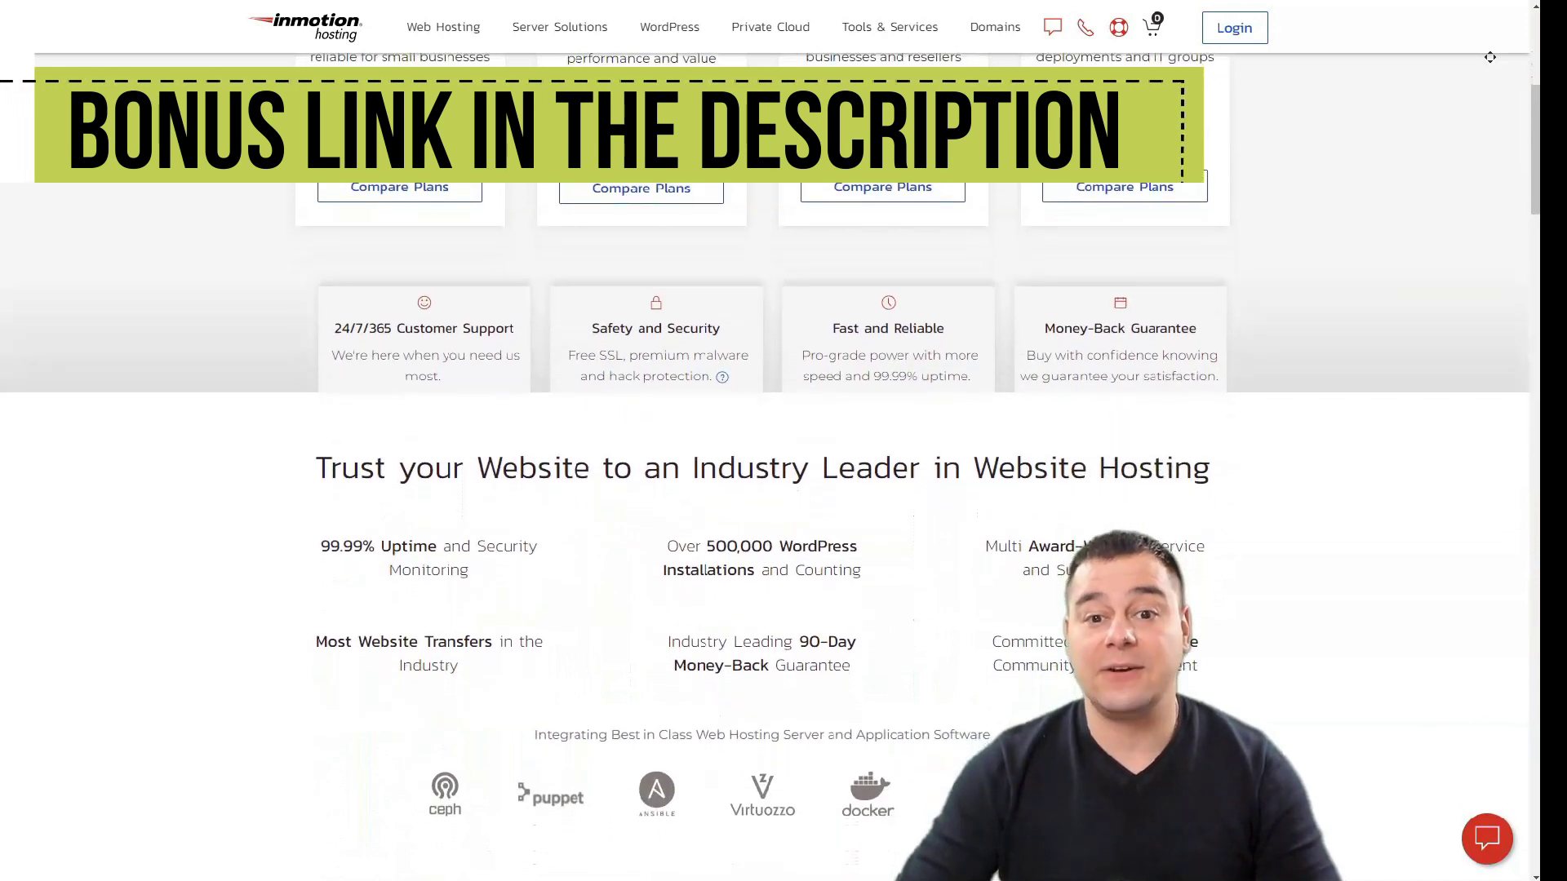
pyautogui.scroll(-1, 1491, 57)
pyautogui.scroll(-1, 1489, 57)
pyautogui.scroll(-1, 1491, 57)
pyautogui.scroll(-1, 1490, 57)
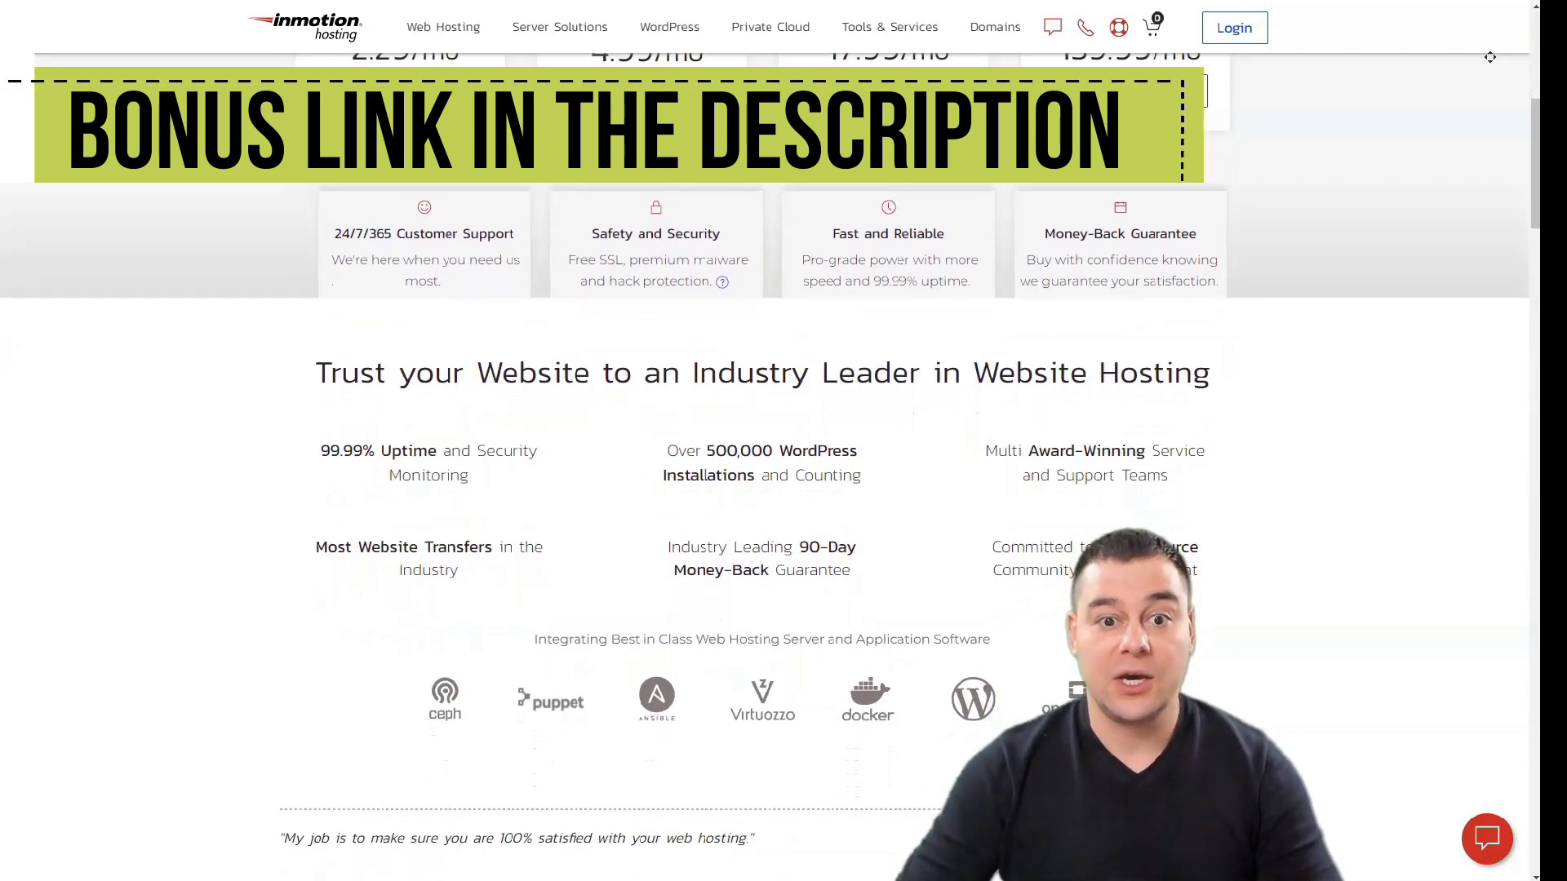
pyautogui.scroll(-1, 1491, 58)
pyautogui.scroll(-1, 1490, 57)
pyautogui.scroll(-1, 1490, 58)
pyautogui.scroll(-1, 1489, 57)
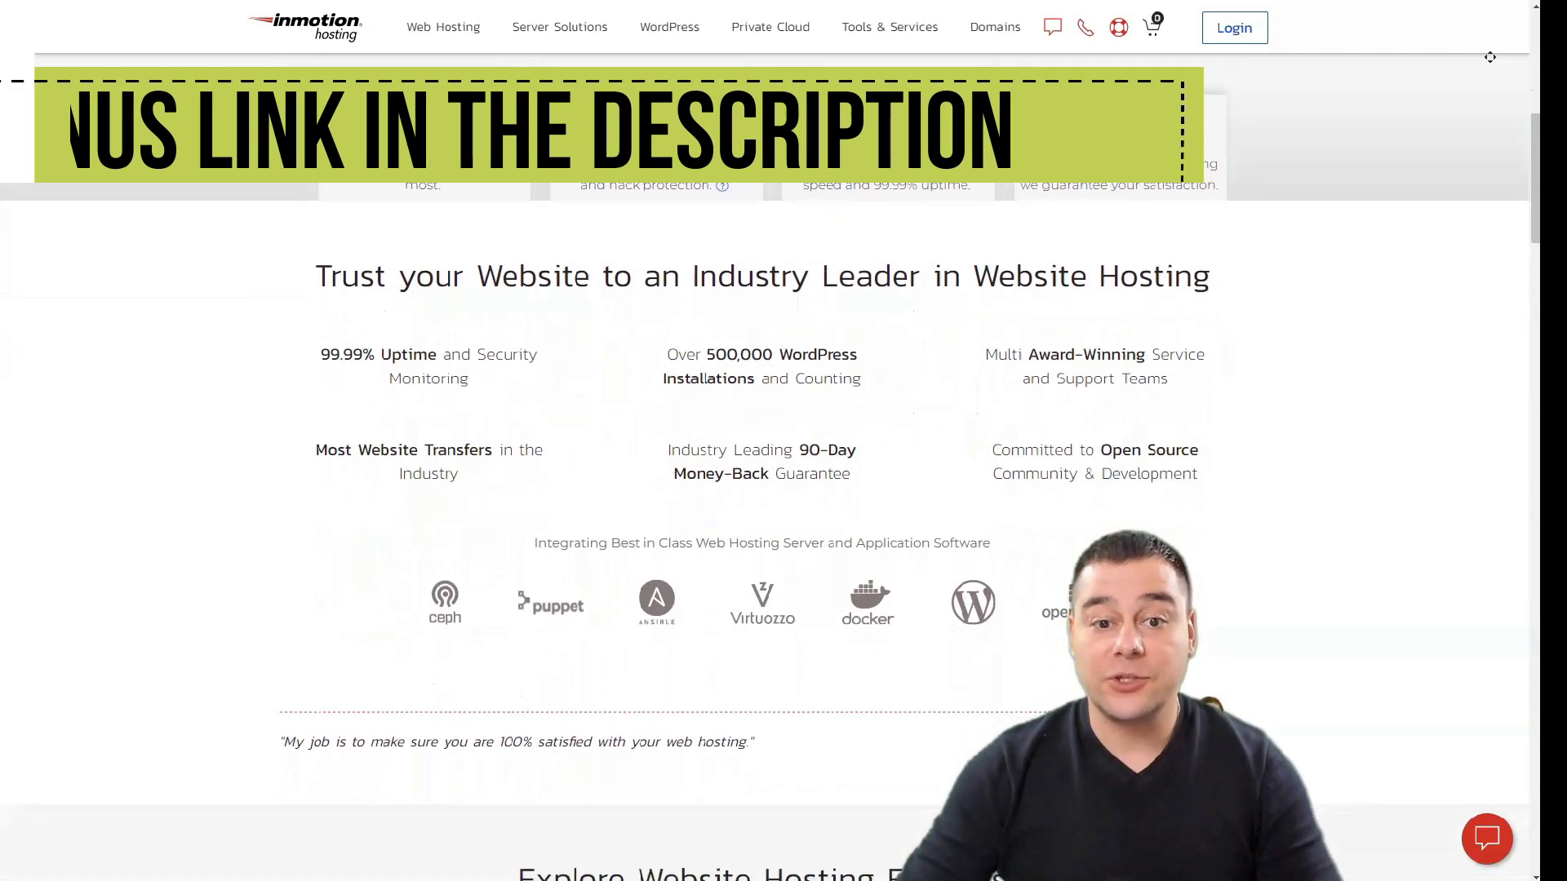
pyautogui.scroll(-1, 1490, 58)
pyautogui.scroll(-1, 1490, 58)
pyautogui.scroll(-1, 1490, 58)
pyautogui.scroll(-1, 1491, 57)
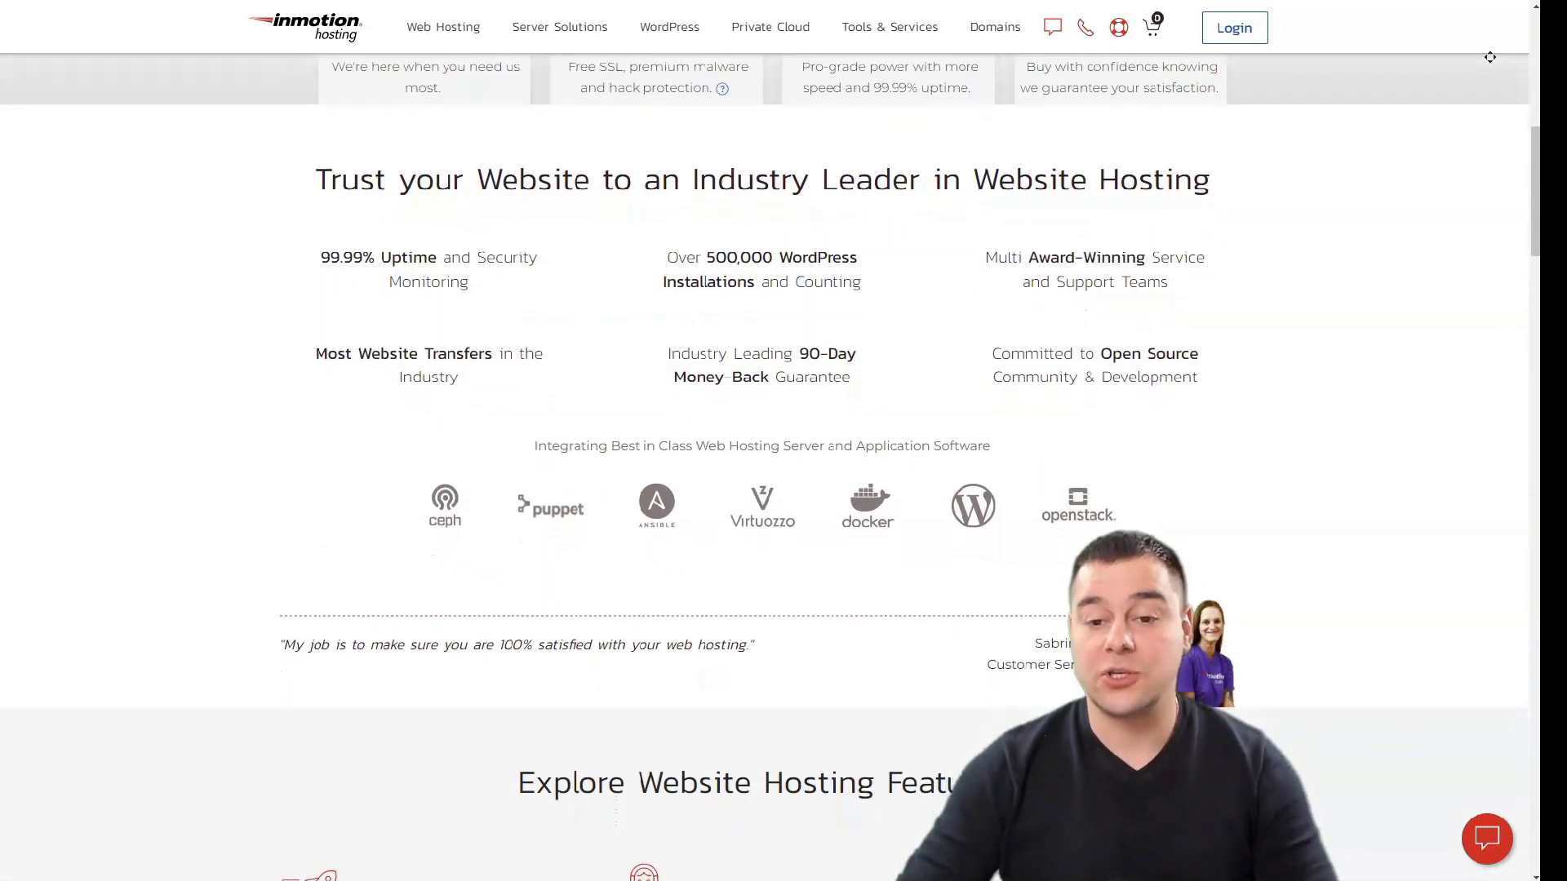
pyautogui.scroll(-1, 1489, 58)
pyautogui.scroll(-1, 1490, 58)
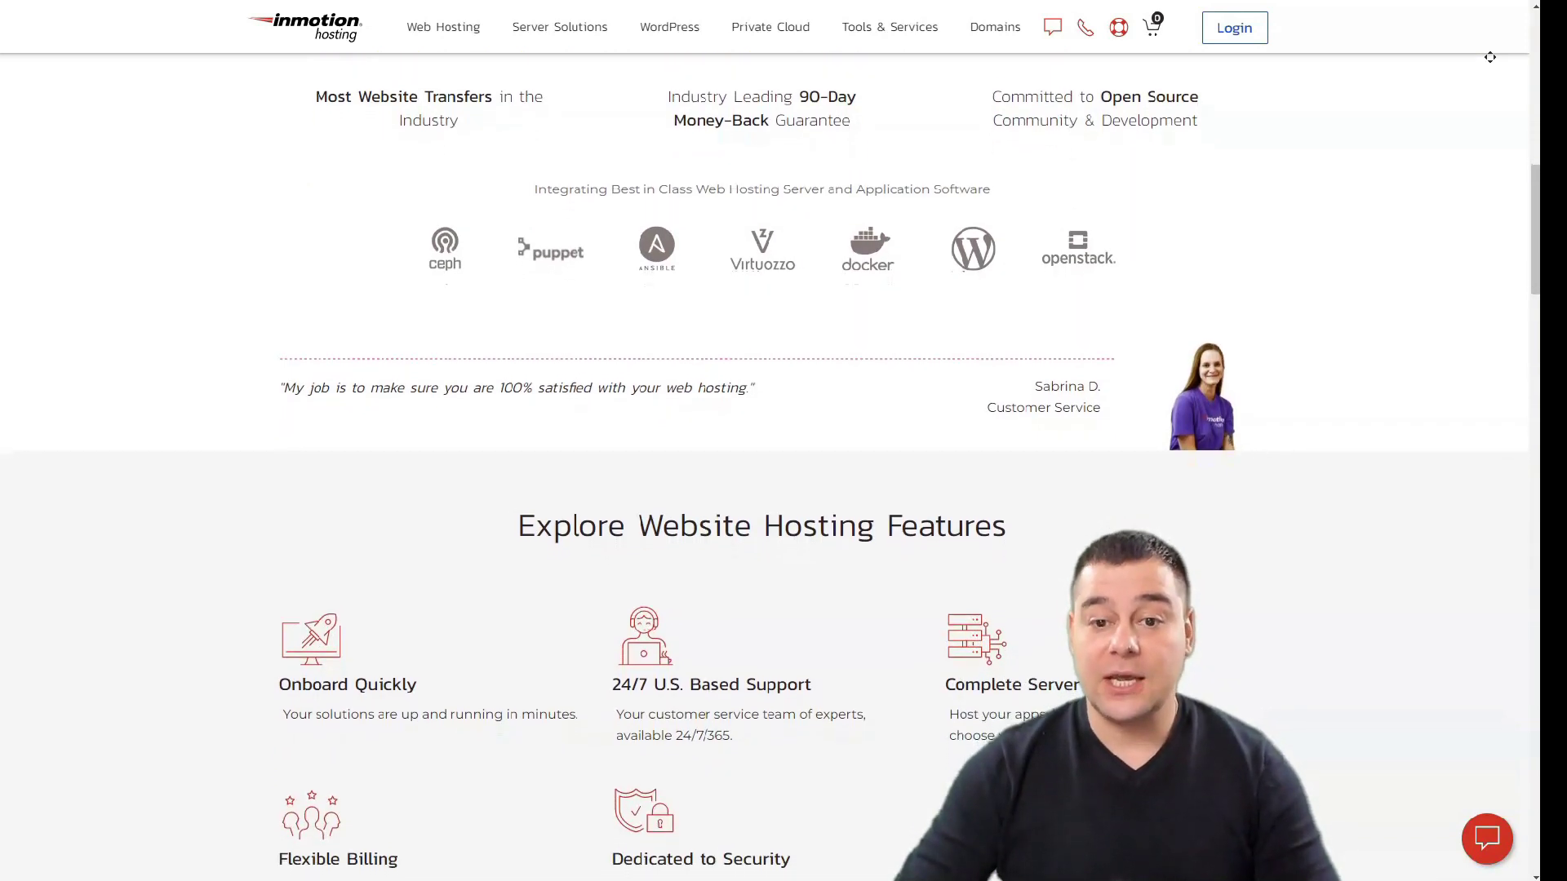
pyautogui.scroll(-1, 784, 440)
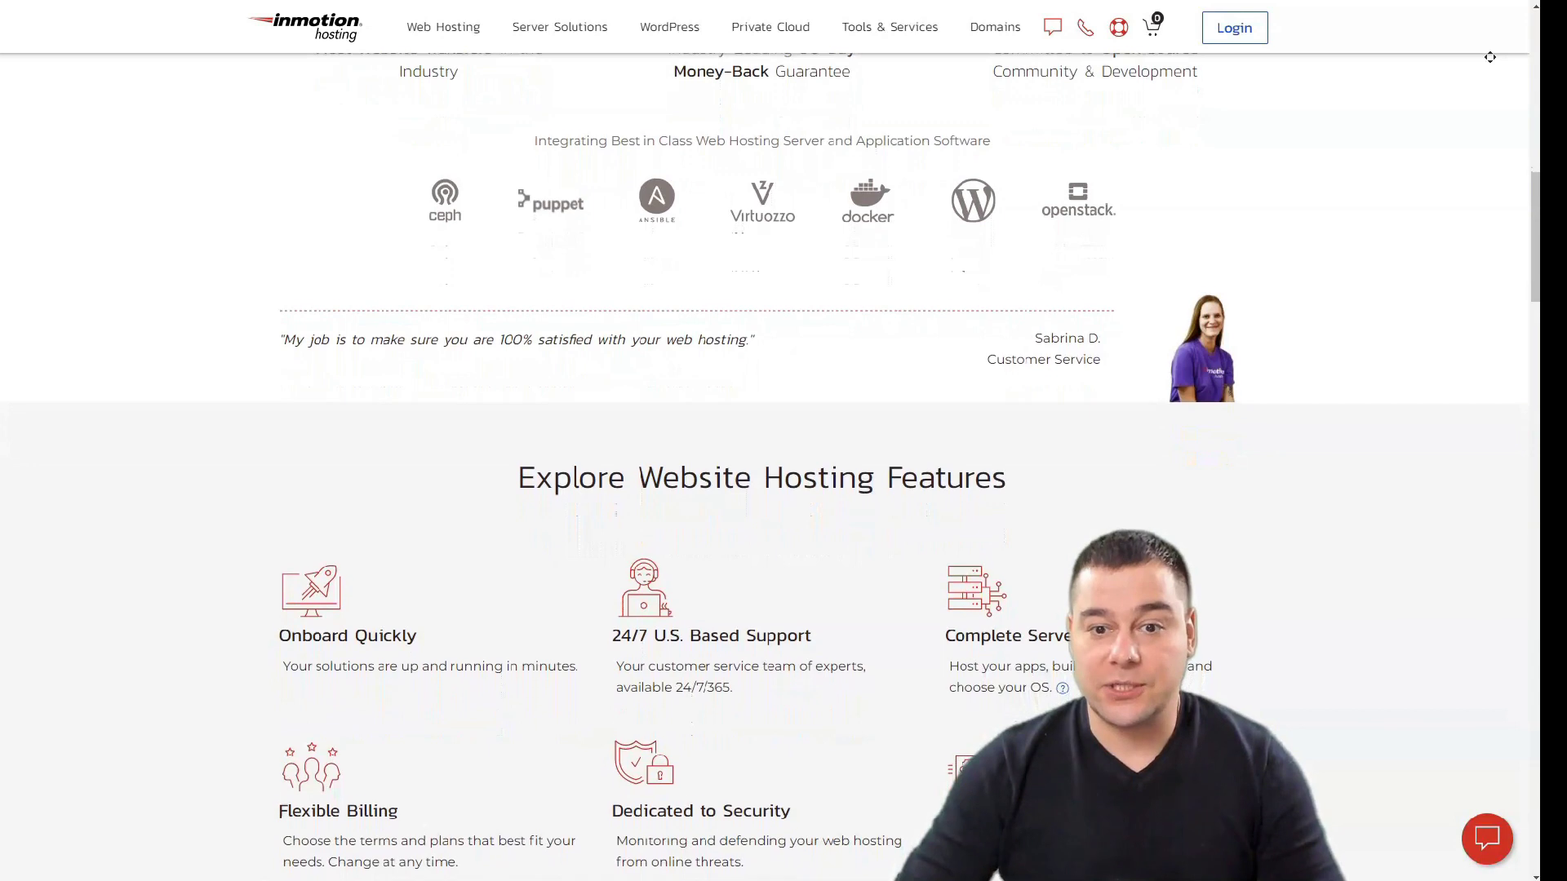
pyautogui.scroll(-1, 784, 441)
pyautogui.scroll(-1, 784, 441)
pyautogui.scroll(-1, 783, 442)
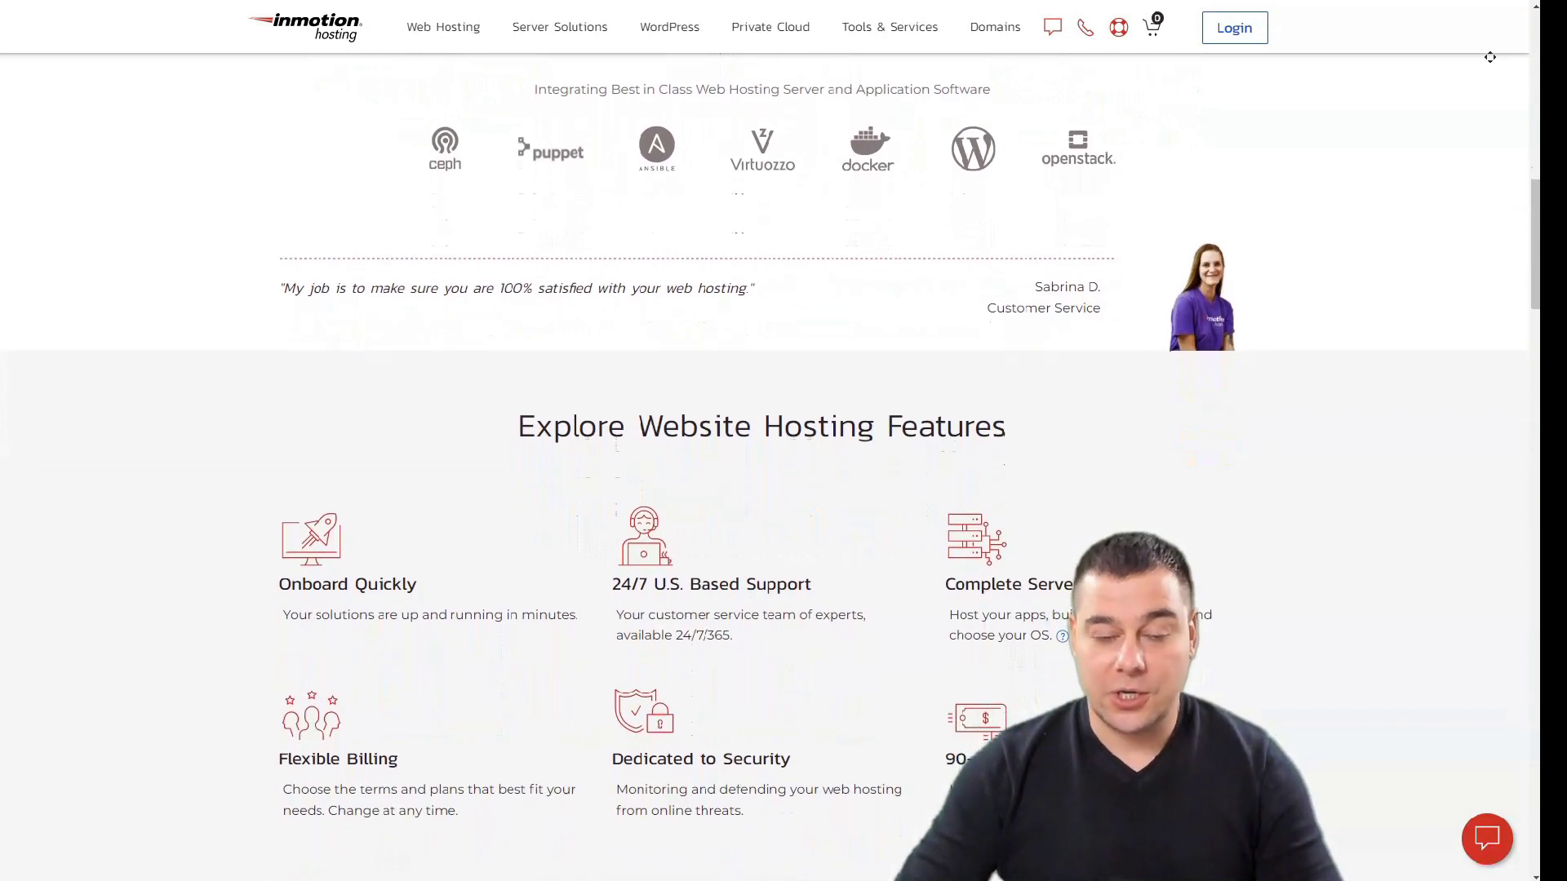
pyautogui.scroll(-1, 783, 441)
pyautogui.scroll(-1, 784, 441)
pyautogui.scroll(-1, 783, 441)
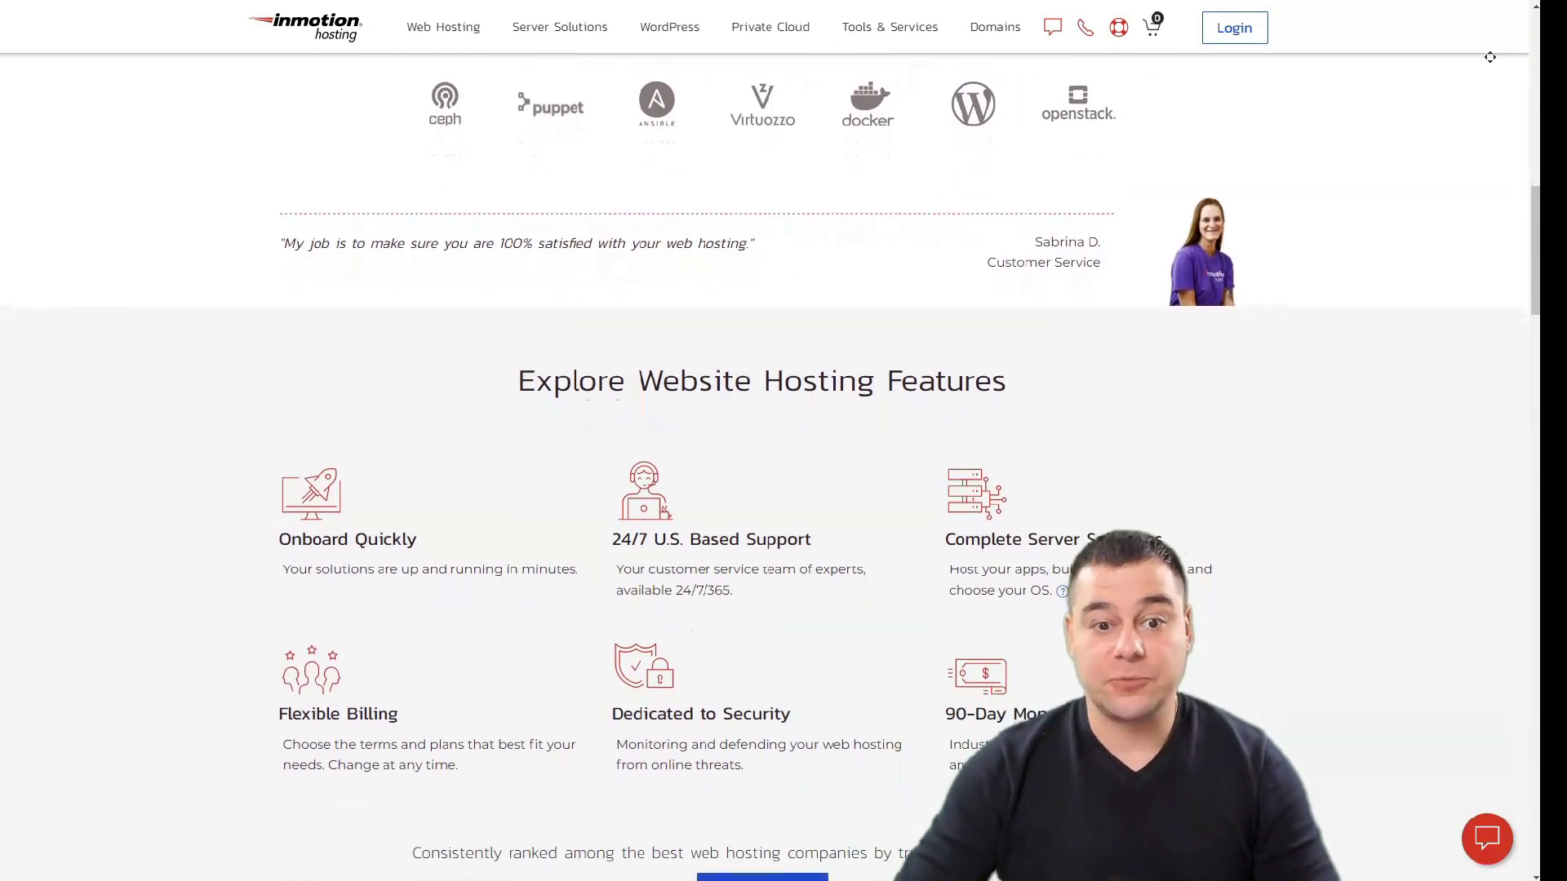
pyautogui.scroll(-1, 784, 441)
pyautogui.scroll(-1, 783, 441)
pyautogui.scroll(-1, 785, 441)
pyautogui.scroll(-1, 783, 441)
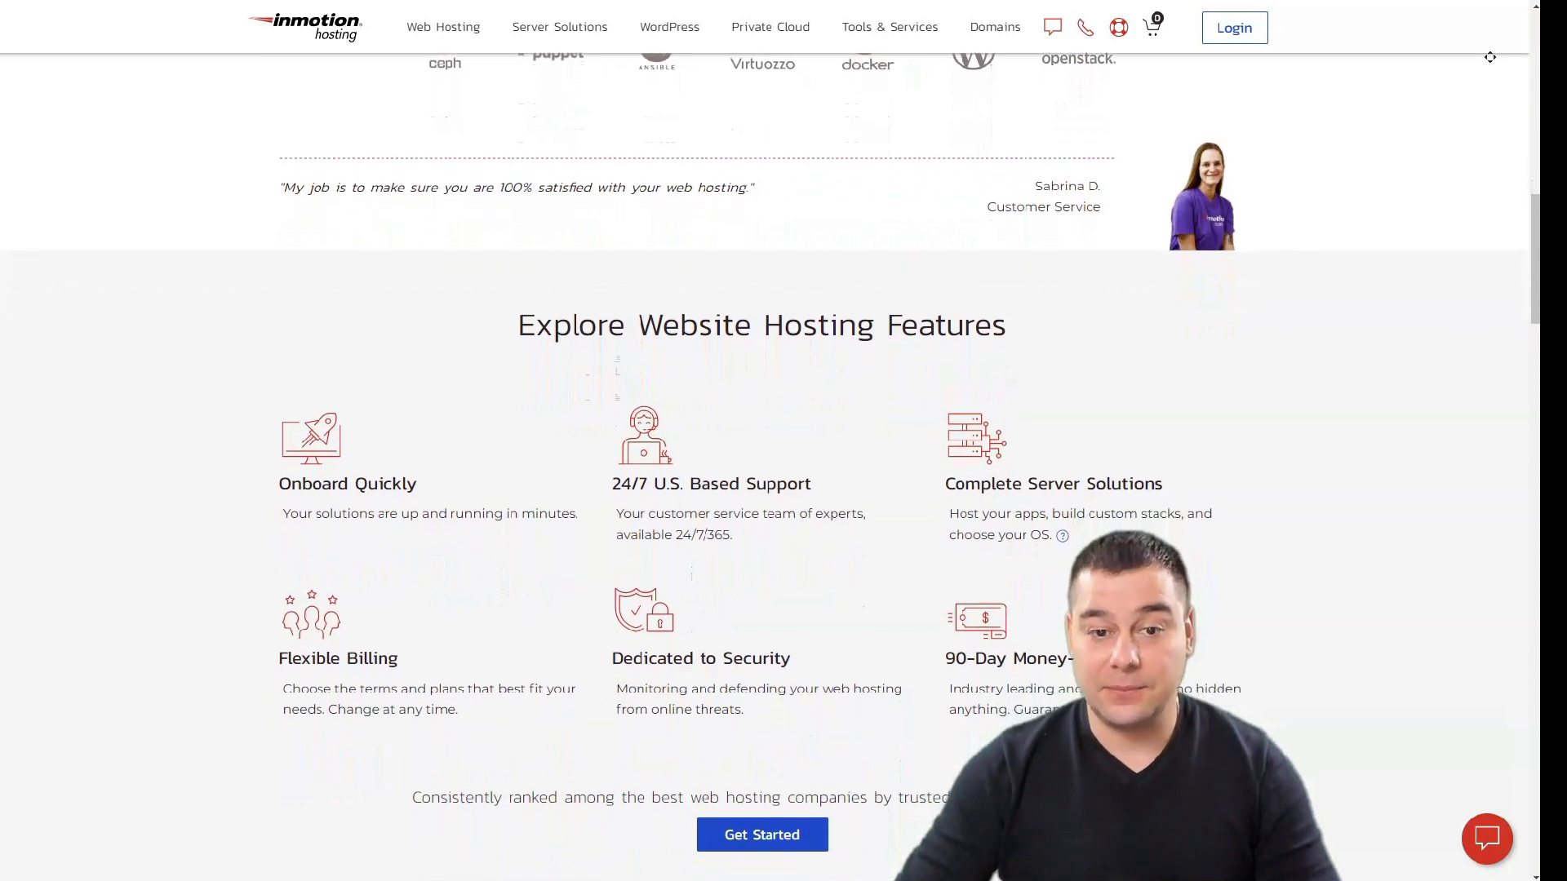
pyautogui.scroll(-1, 783, 440)
pyautogui.scroll(-1, 783, 441)
pyautogui.scroll(-1, 784, 442)
pyautogui.scroll(-1, 785, 440)
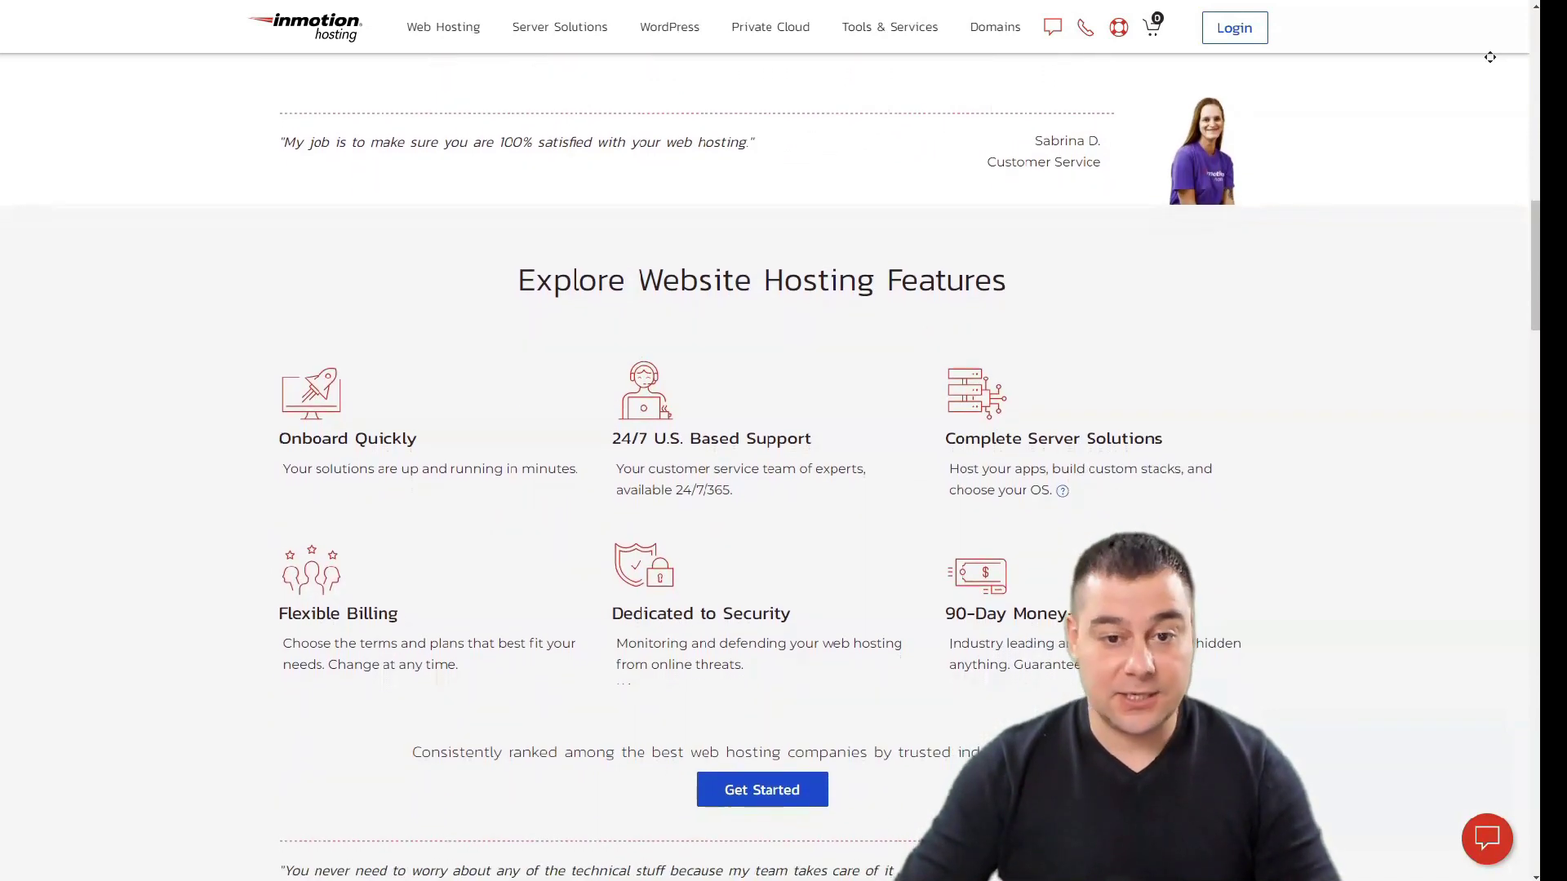
pyautogui.scroll(-1, 783, 441)
pyautogui.scroll(-1, 783, 441)
pyautogui.scroll(-1, 784, 441)
pyautogui.scroll(-1, 784, 442)
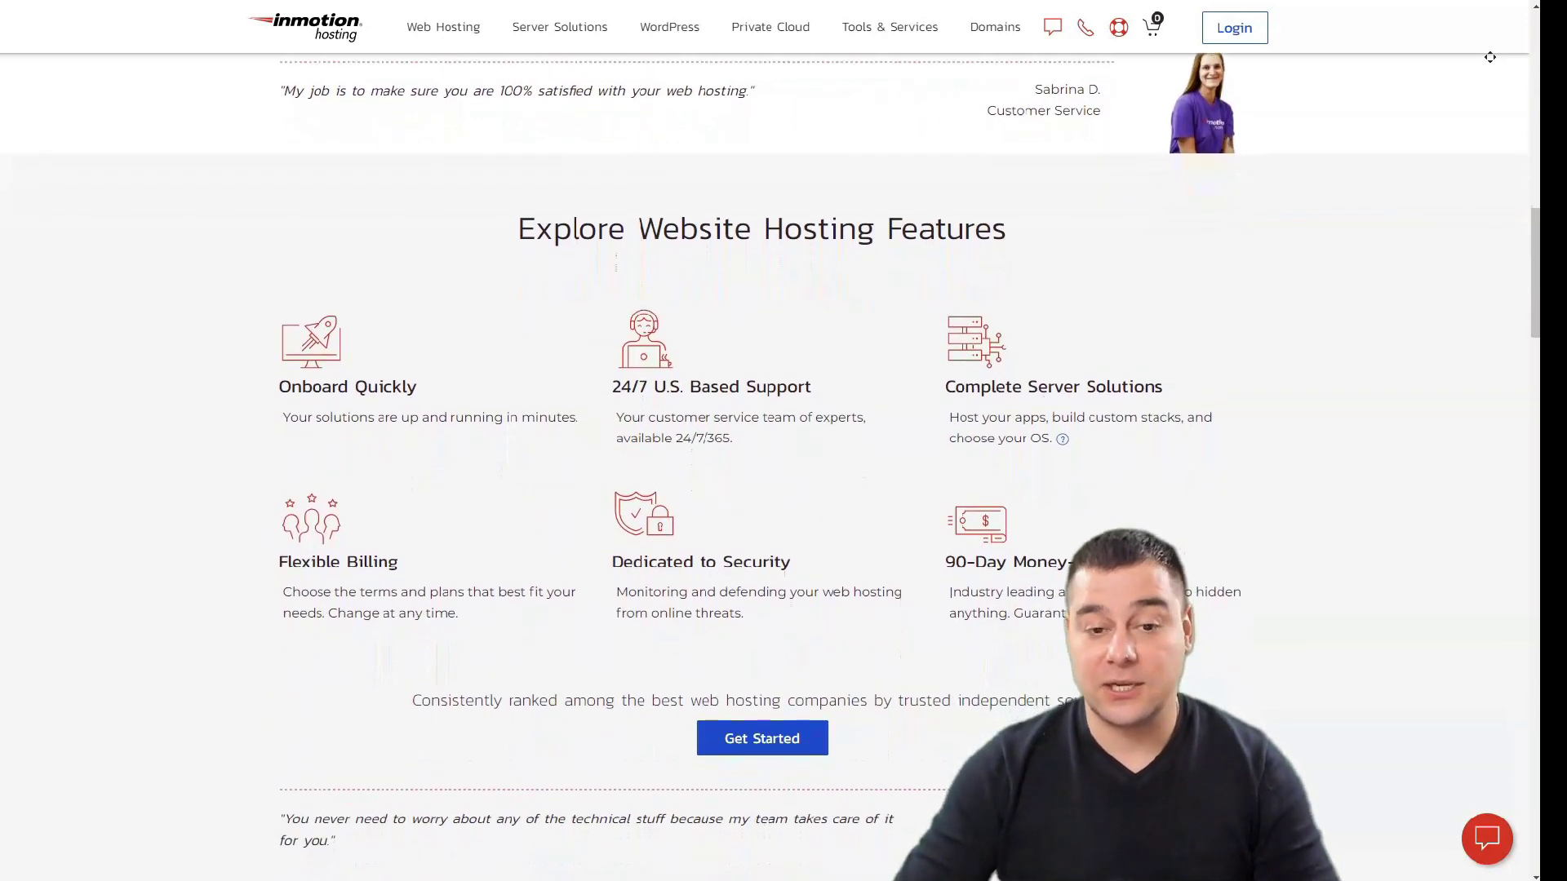
pyautogui.scroll(-1, 783, 441)
pyautogui.scroll(-1, 783, 441)
pyautogui.scroll(-1, 784, 441)
pyautogui.scroll(-1, 784, 441)
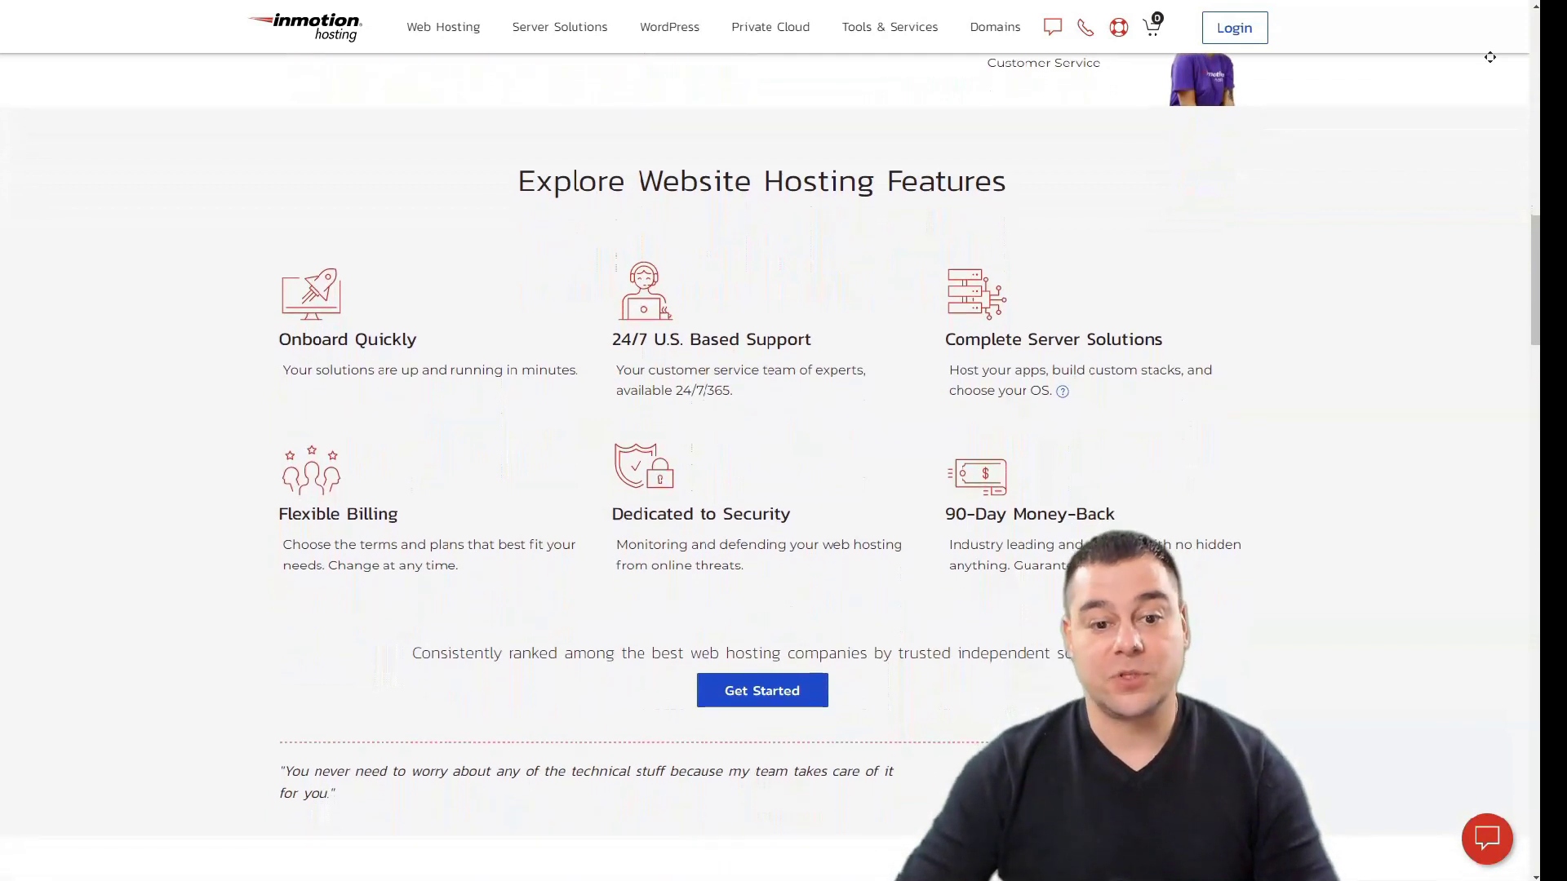
pyautogui.scroll(-1, 783, 441)
pyautogui.scroll(-1, 783, 441)
pyautogui.scroll(-1, 784, 441)
pyautogui.scroll(-1, 784, 441)
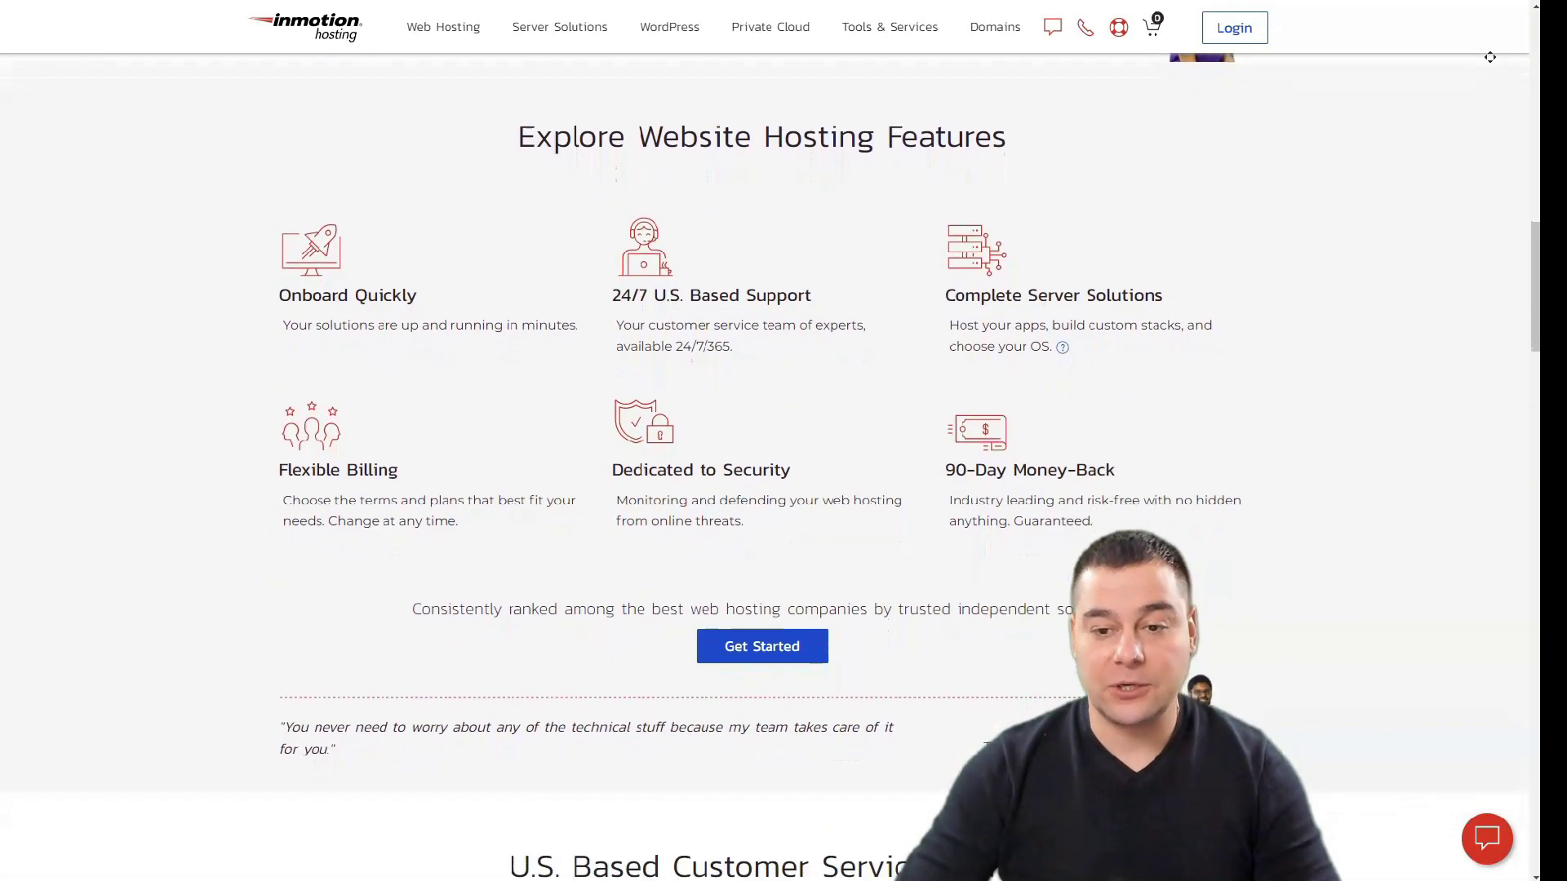
pyautogui.scroll(-1, 783, 441)
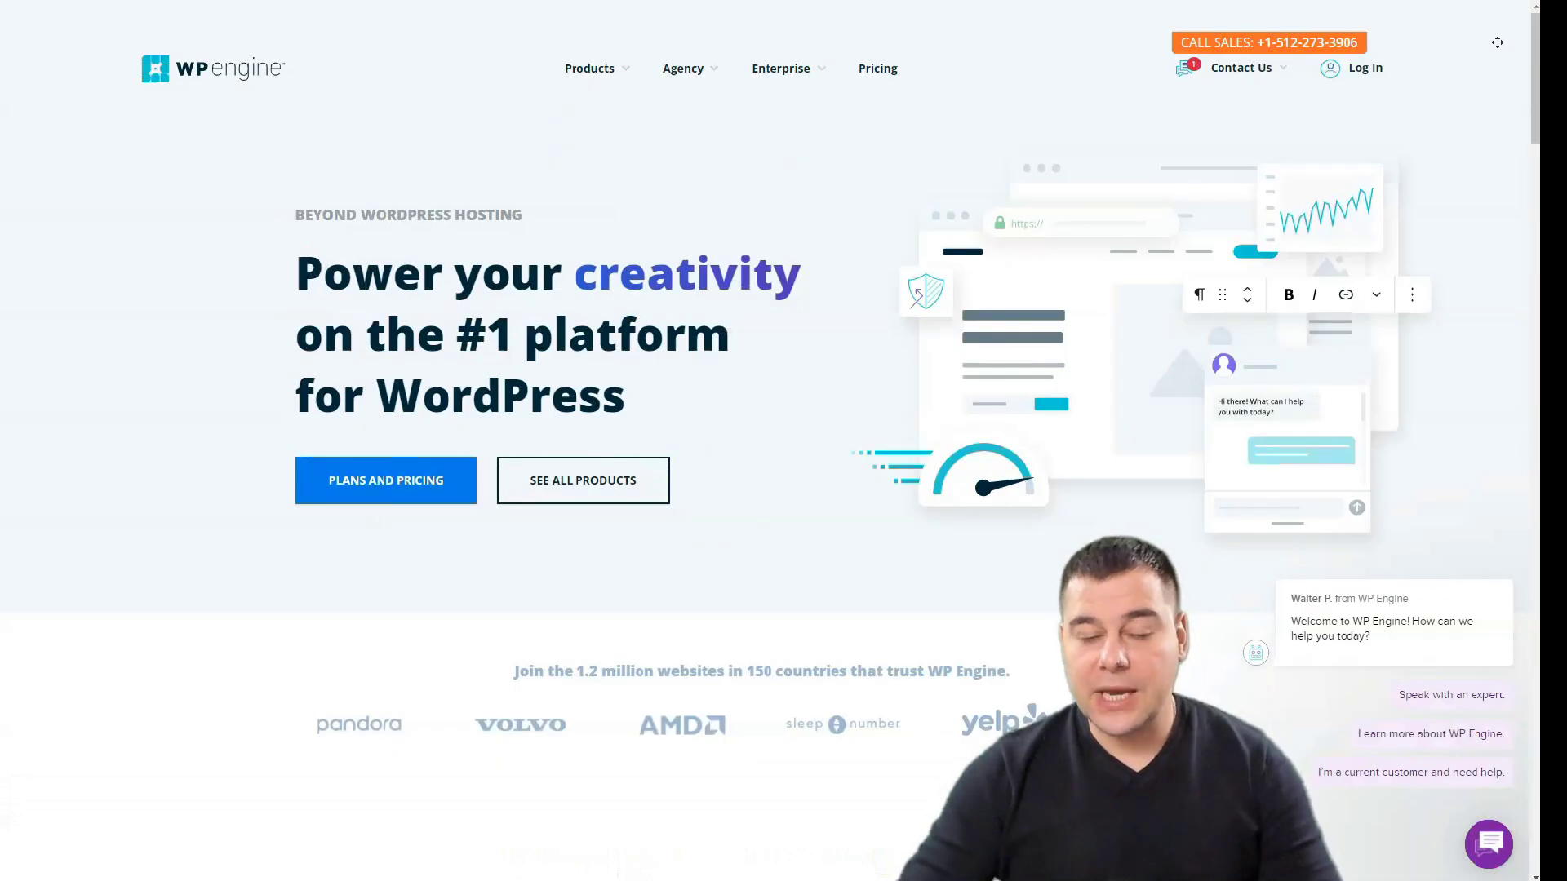
pyautogui.scroll(-1, 783, 441)
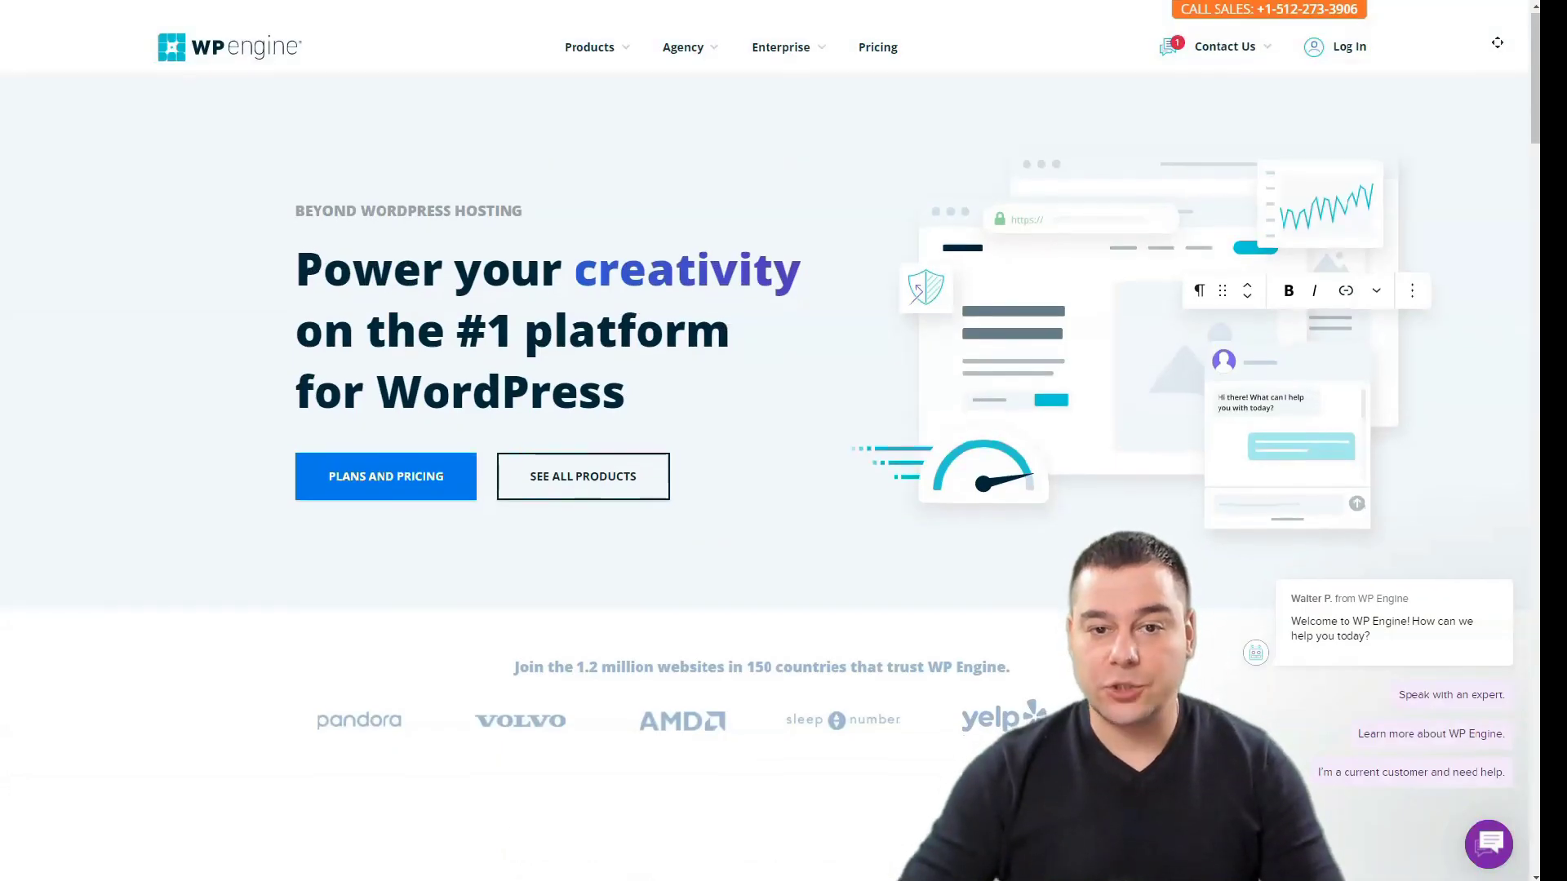
pyautogui.scroll(-1, 784, 440)
pyautogui.scroll(-1, 784, 441)
pyautogui.scroll(-1, 784, 441)
pyautogui.scroll(-1, 783, 441)
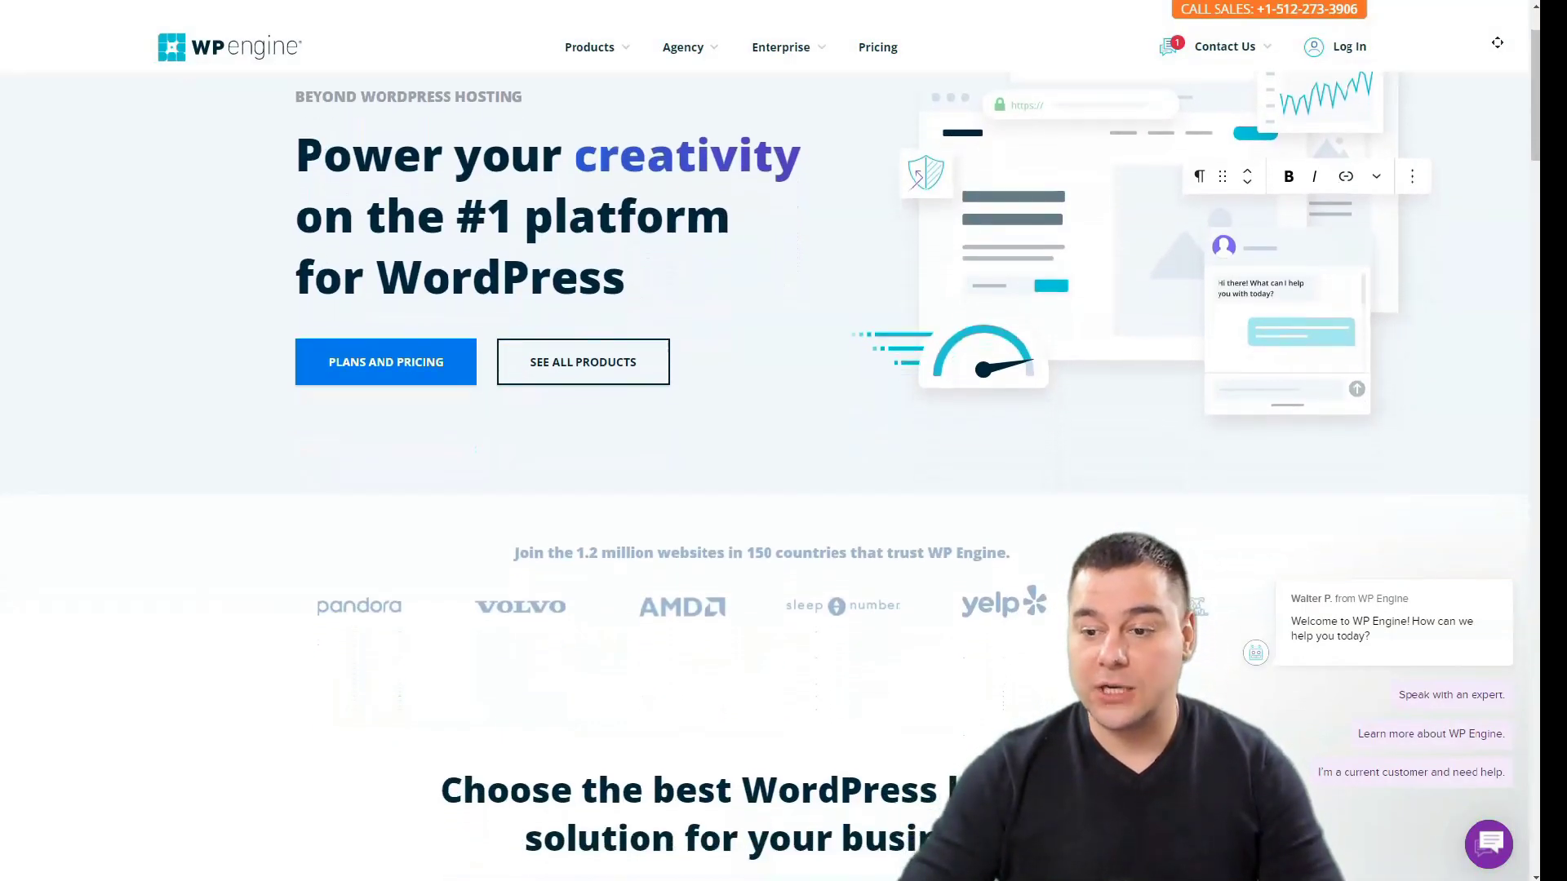
pyautogui.scroll(-1, 784, 441)
pyautogui.scroll(-1, 784, 441)
pyautogui.scroll(-1, 784, 440)
pyautogui.scroll(-1, 784, 441)
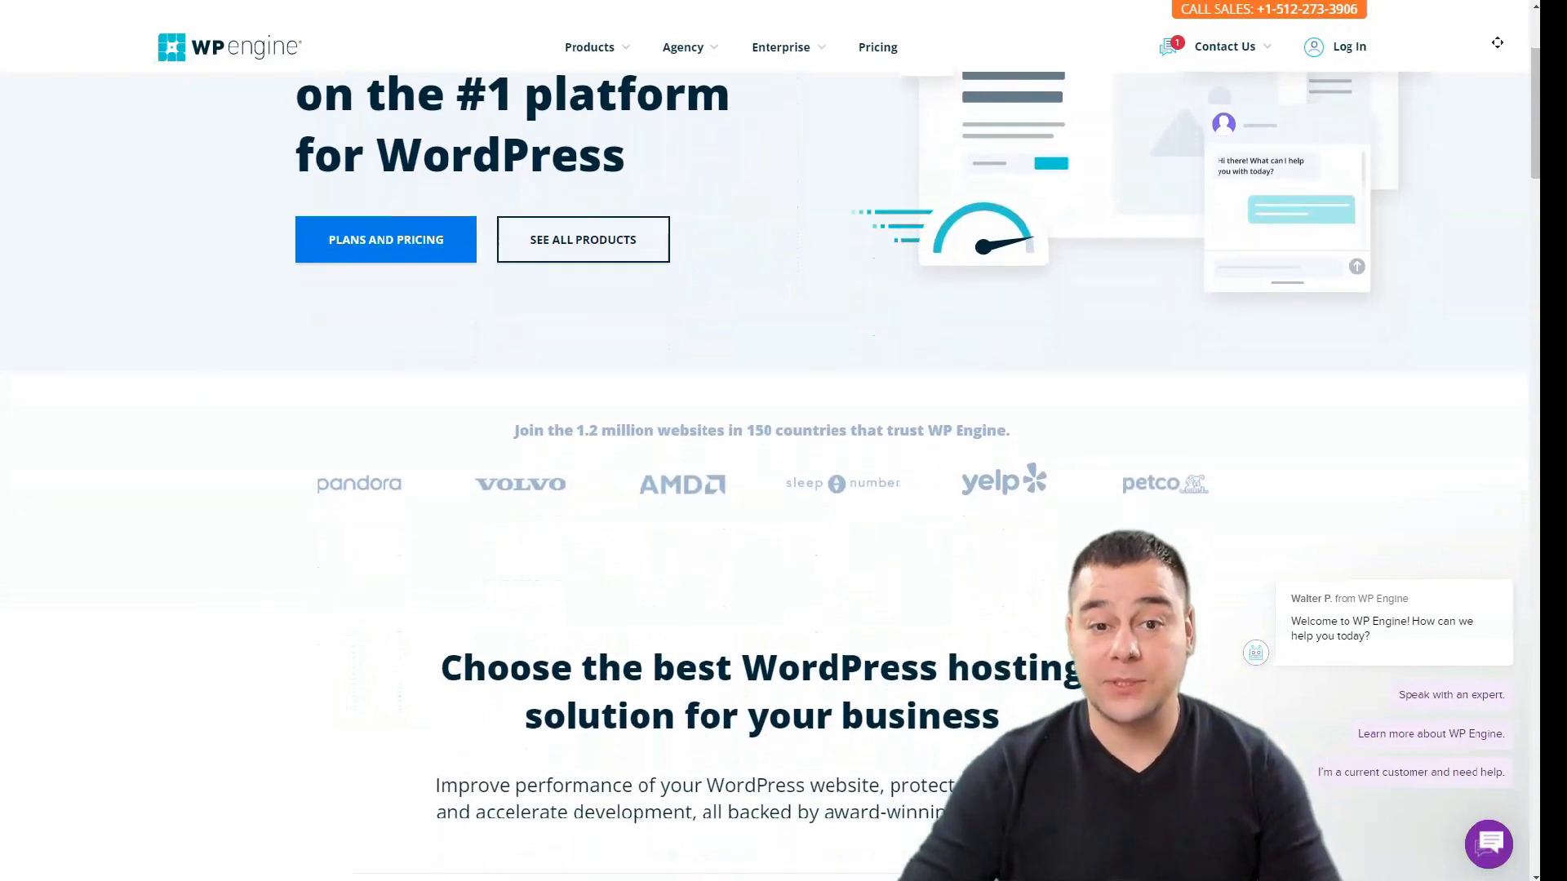
pyautogui.scroll(-1, 783, 442)
pyautogui.scroll(-1, 783, 441)
pyautogui.scroll(-1, 785, 440)
pyautogui.scroll(-1, 783, 440)
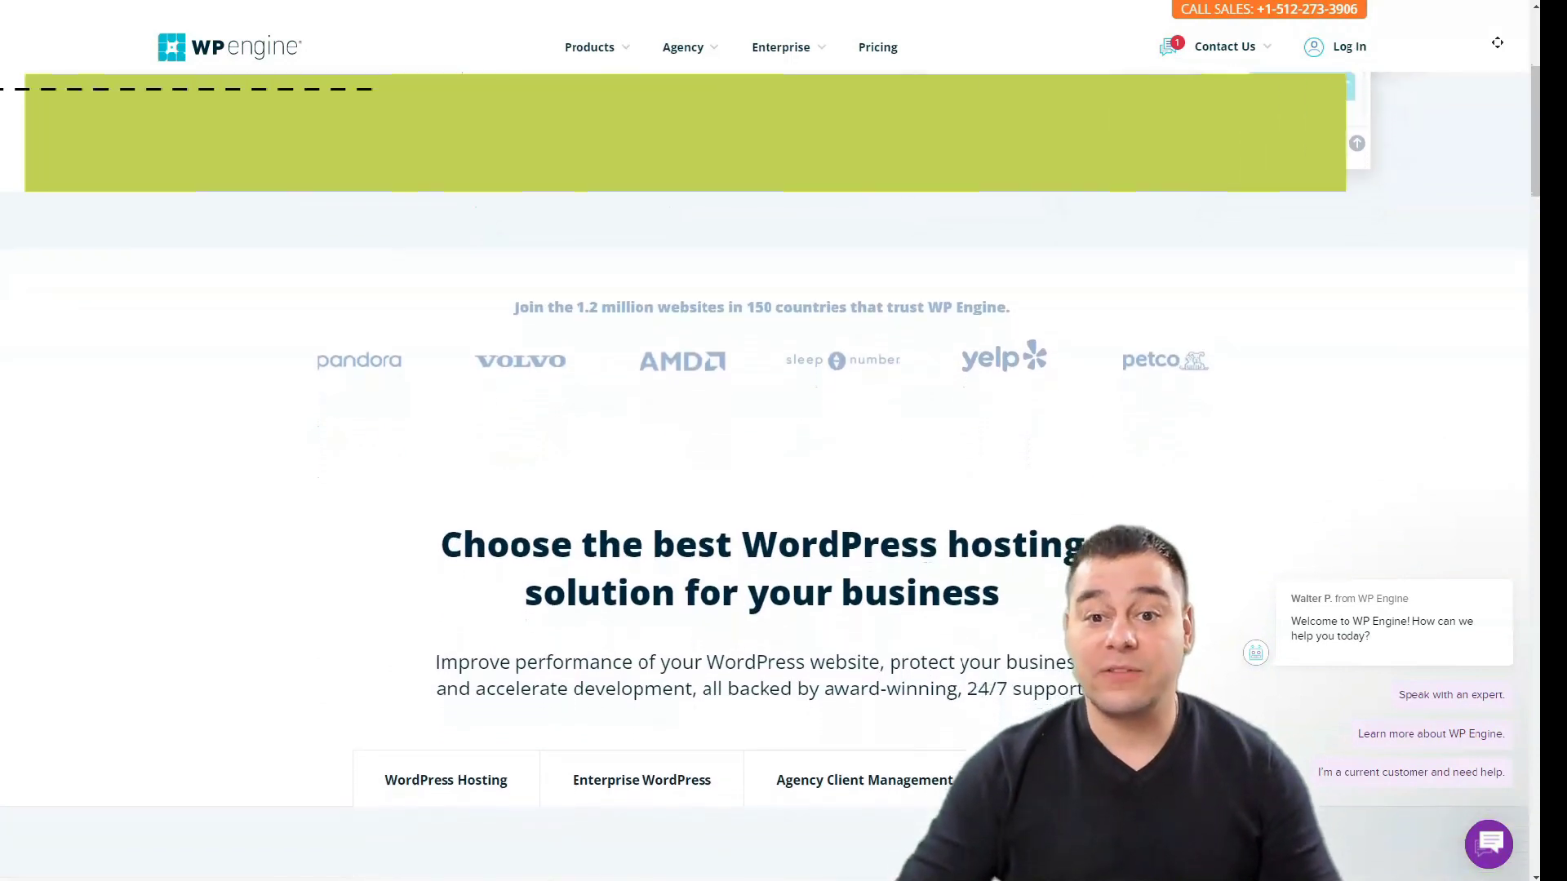
pyautogui.scroll(-1, 784, 442)
pyautogui.scroll(-1, 783, 442)
pyautogui.scroll(-1, 783, 441)
pyautogui.scroll(-1, 784, 441)
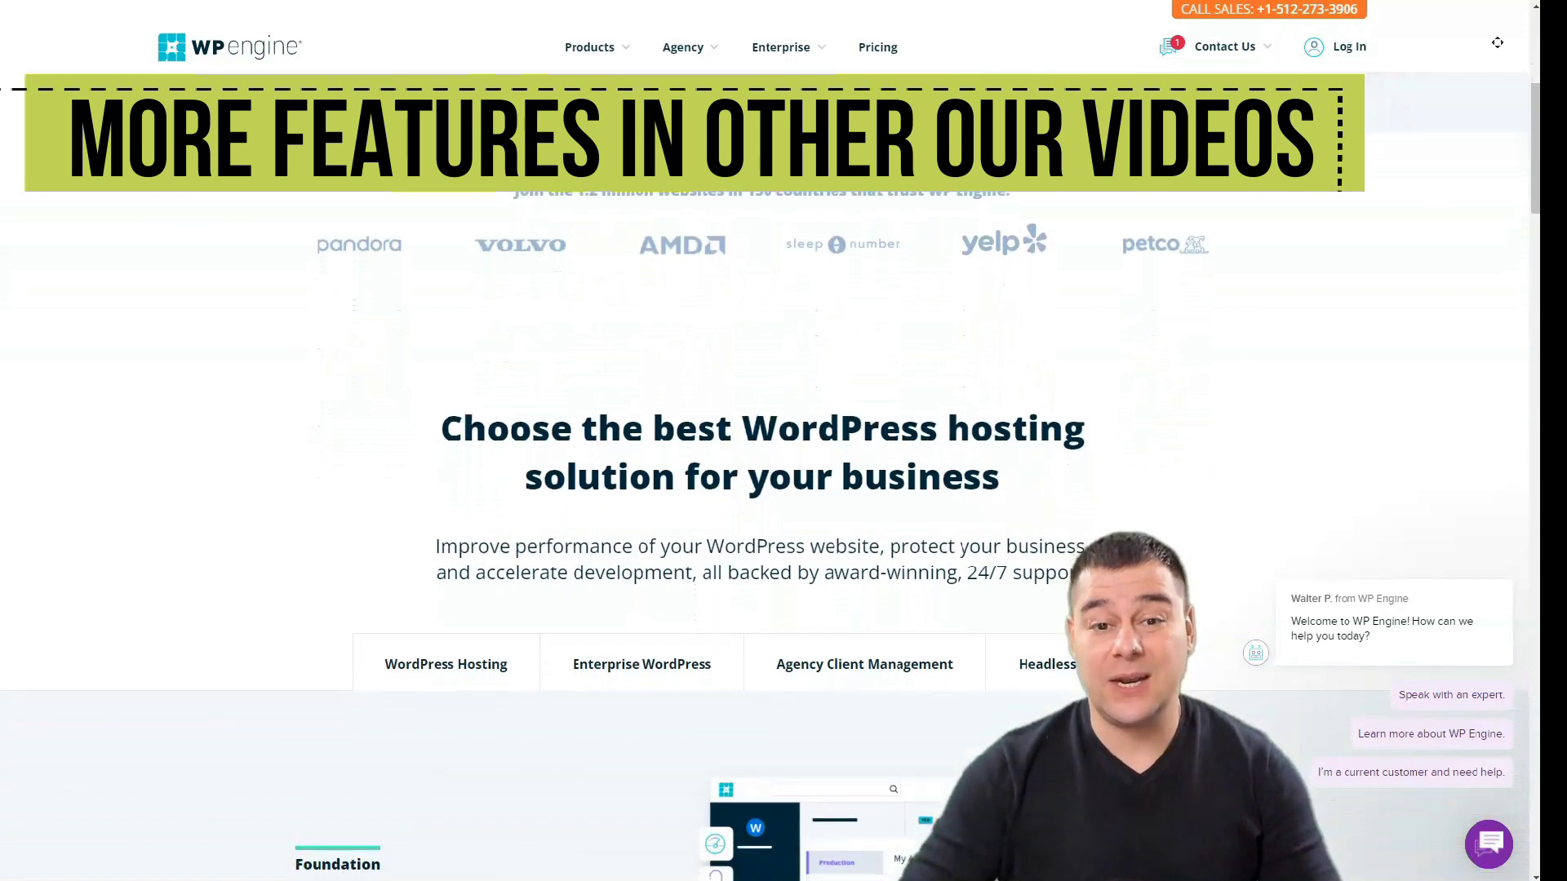
pyautogui.scroll(-1, 784, 440)
pyautogui.scroll(-1, 784, 441)
pyautogui.scroll(-1, 784, 442)
pyautogui.scroll(-1, 785, 441)
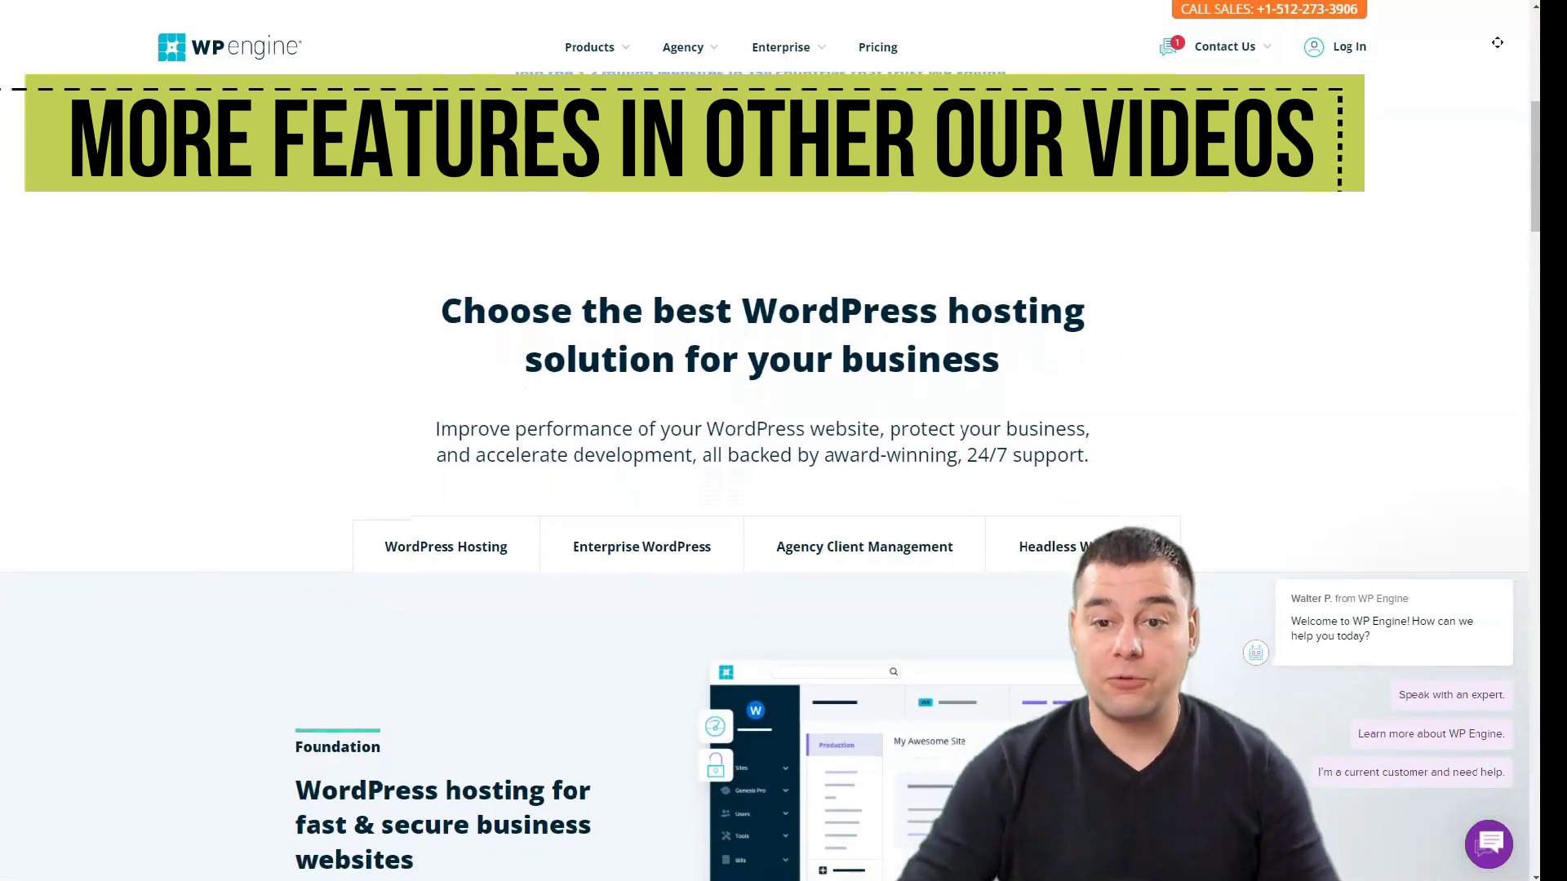
pyautogui.scroll(-1, 784, 442)
pyautogui.scroll(-1, 784, 441)
pyautogui.scroll(-1, 785, 441)
pyautogui.scroll(-1, 783, 441)
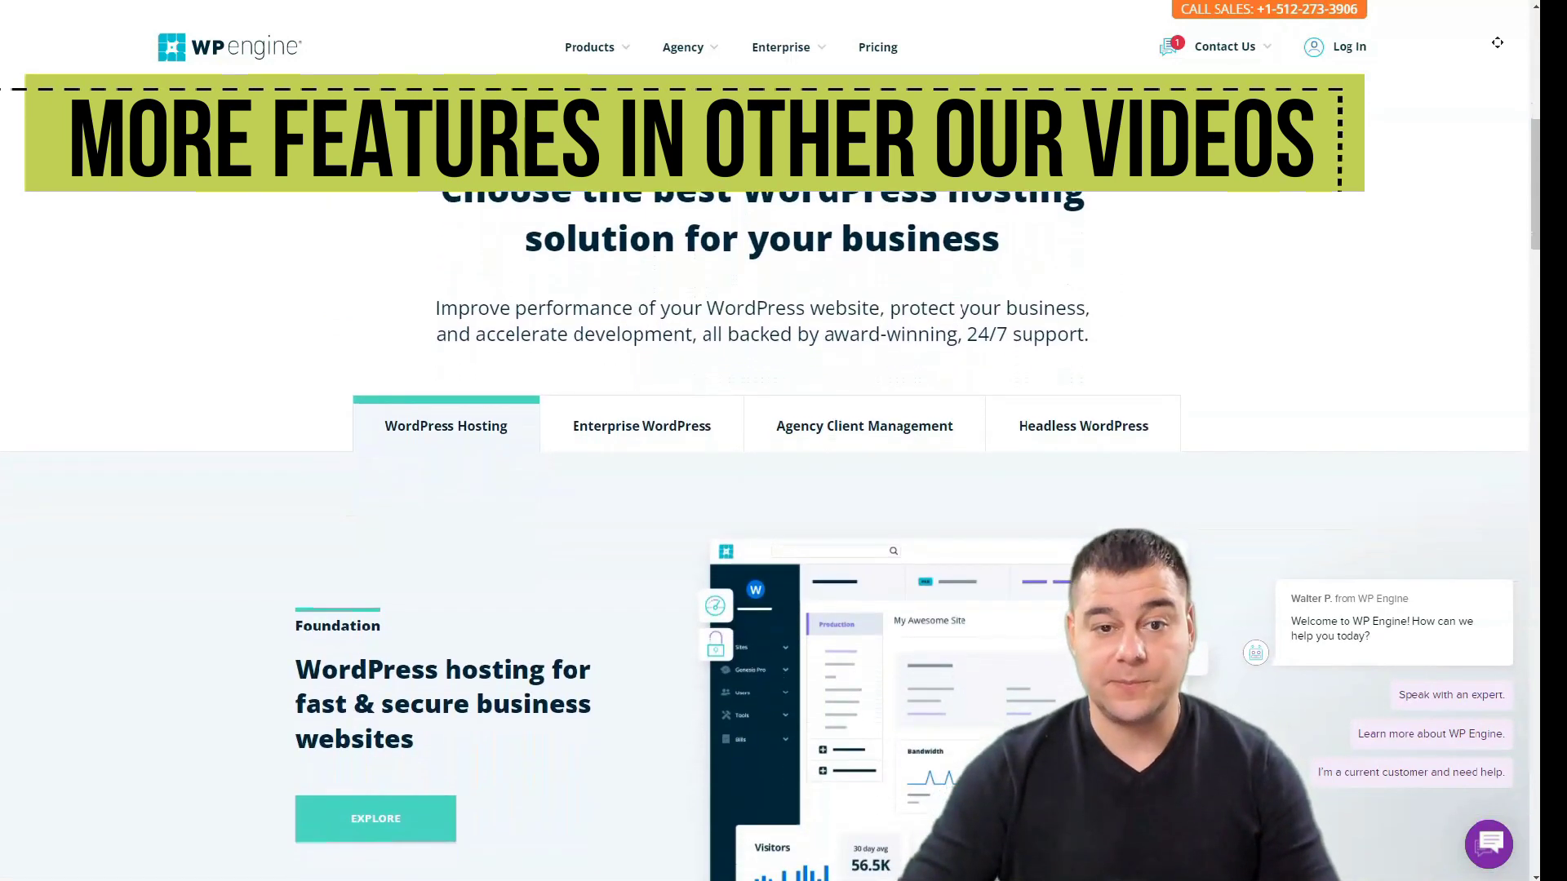
pyautogui.scroll(-1, 783, 441)
pyautogui.scroll(-1, 784, 441)
pyautogui.scroll(-1, 783, 440)
pyautogui.scroll(-1, 784, 442)
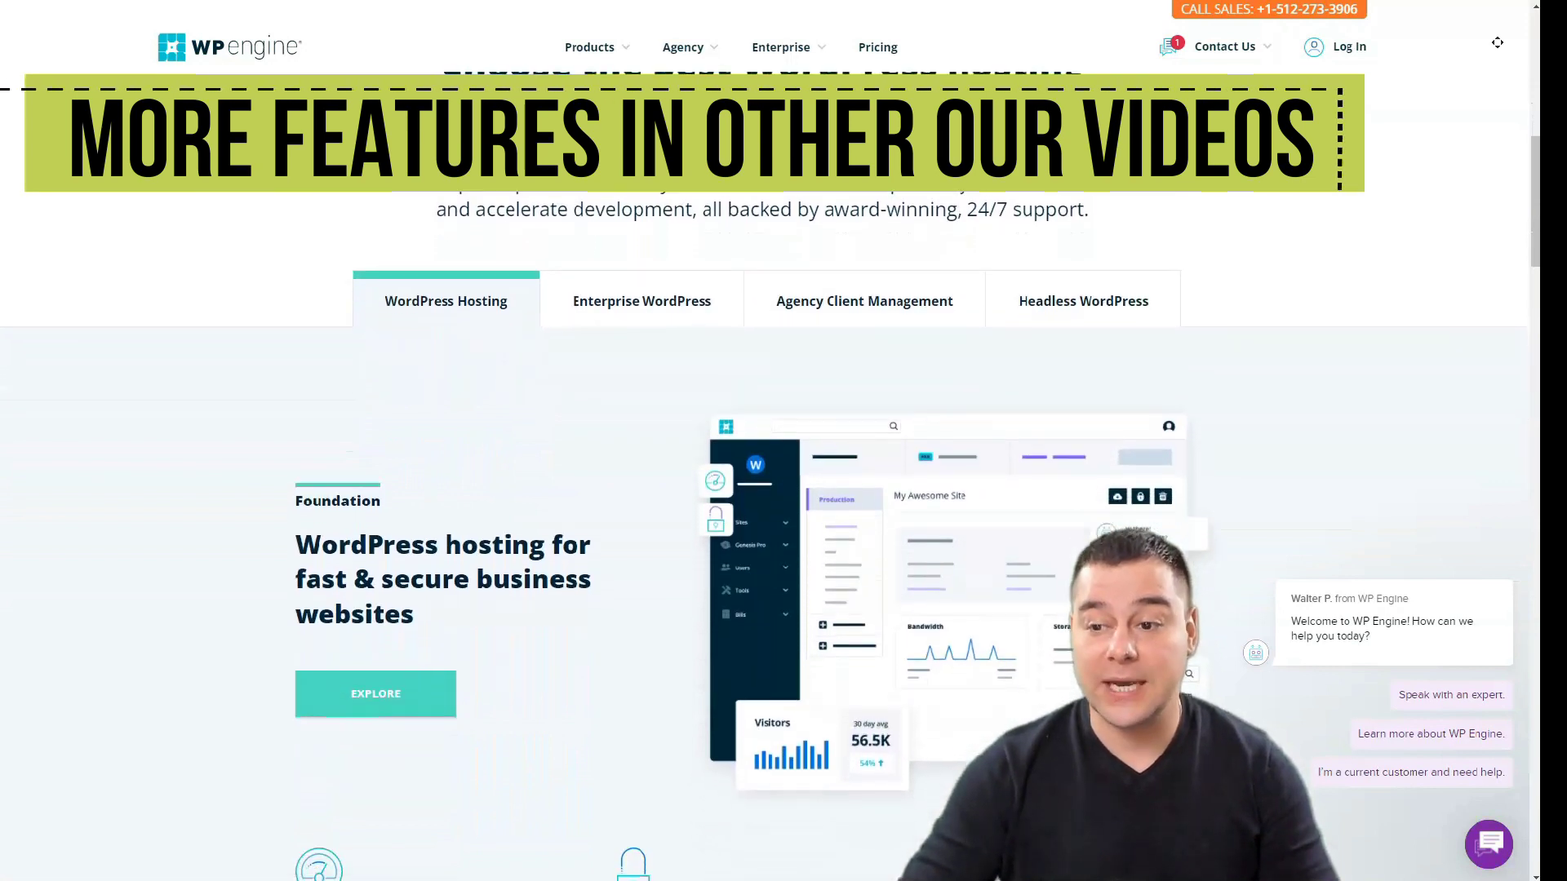
pyautogui.scroll(-1, 784, 441)
pyautogui.scroll(-1, 784, 441)
pyautogui.scroll(-1, 784, 442)
pyautogui.scroll(-1, 783, 441)
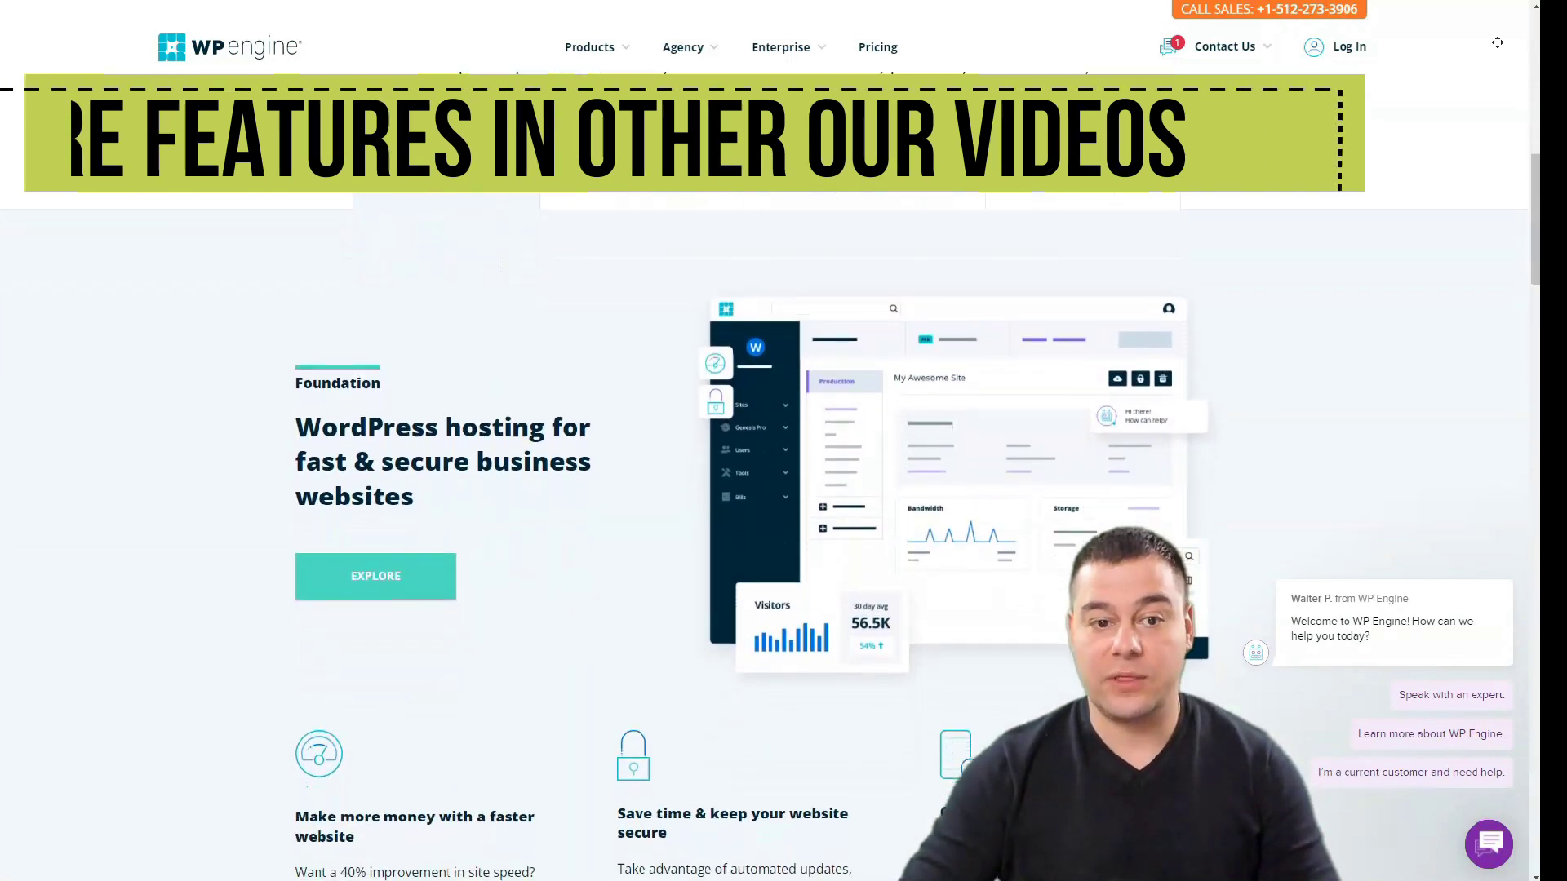
pyautogui.scroll(-1, 784, 441)
pyautogui.scroll(-1, 783, 440)
pyautogui.scroll(-1, 784, 441)
pyautogui.scroll(-1, 784, 441)
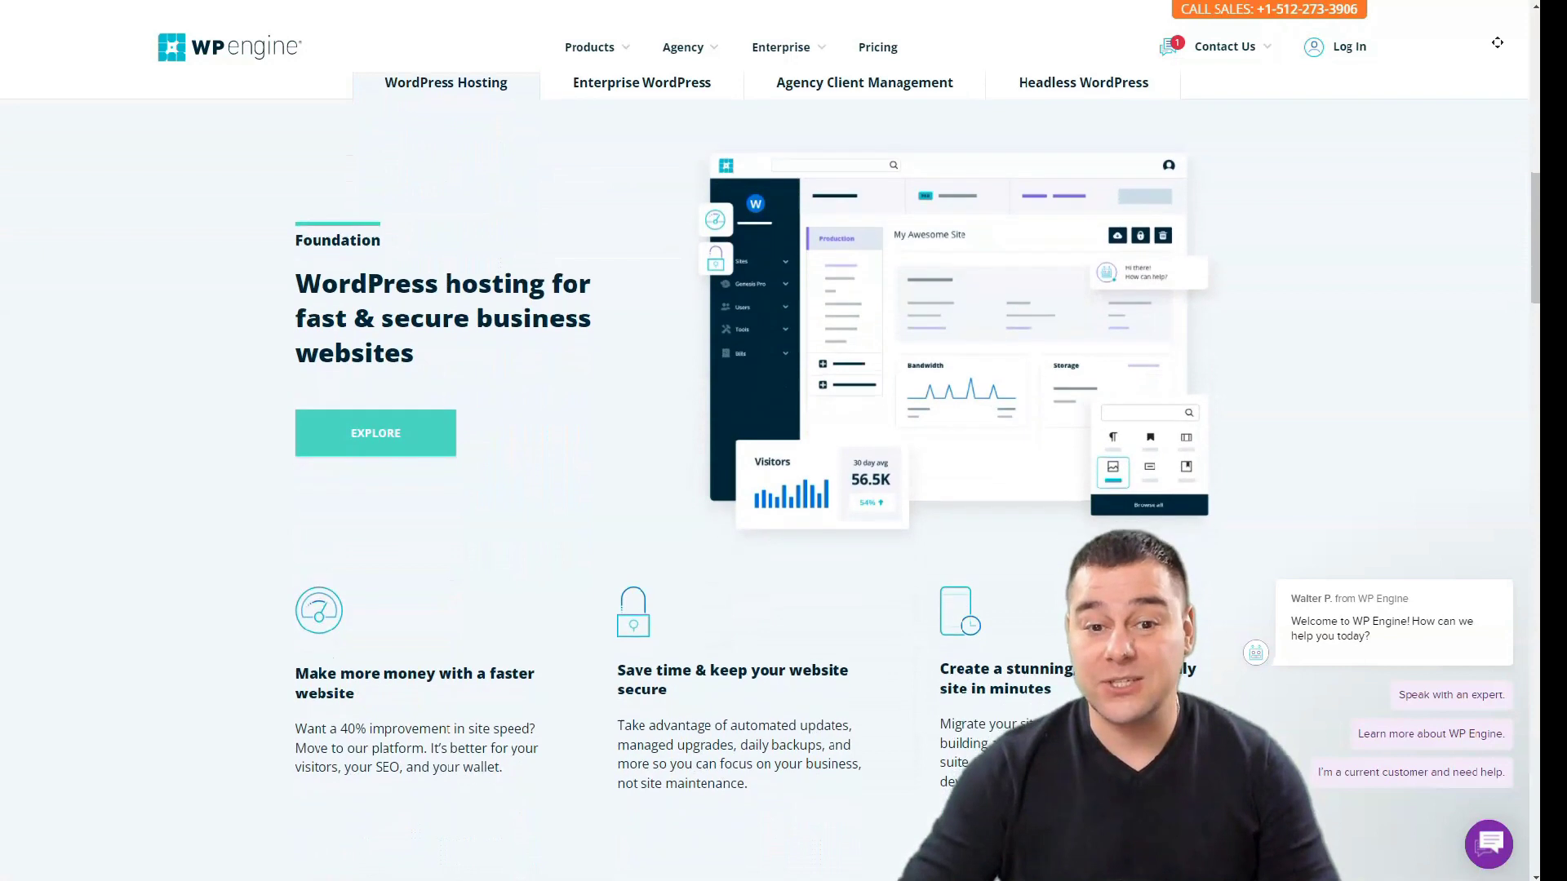
pyautogui.scroll(-1, 784, 441)
pyautogui.scroll(-1, 783, 441)
pyautogui.scroll(-1, 783, 442)
pyautogui.scroll(-1, 784, 440)
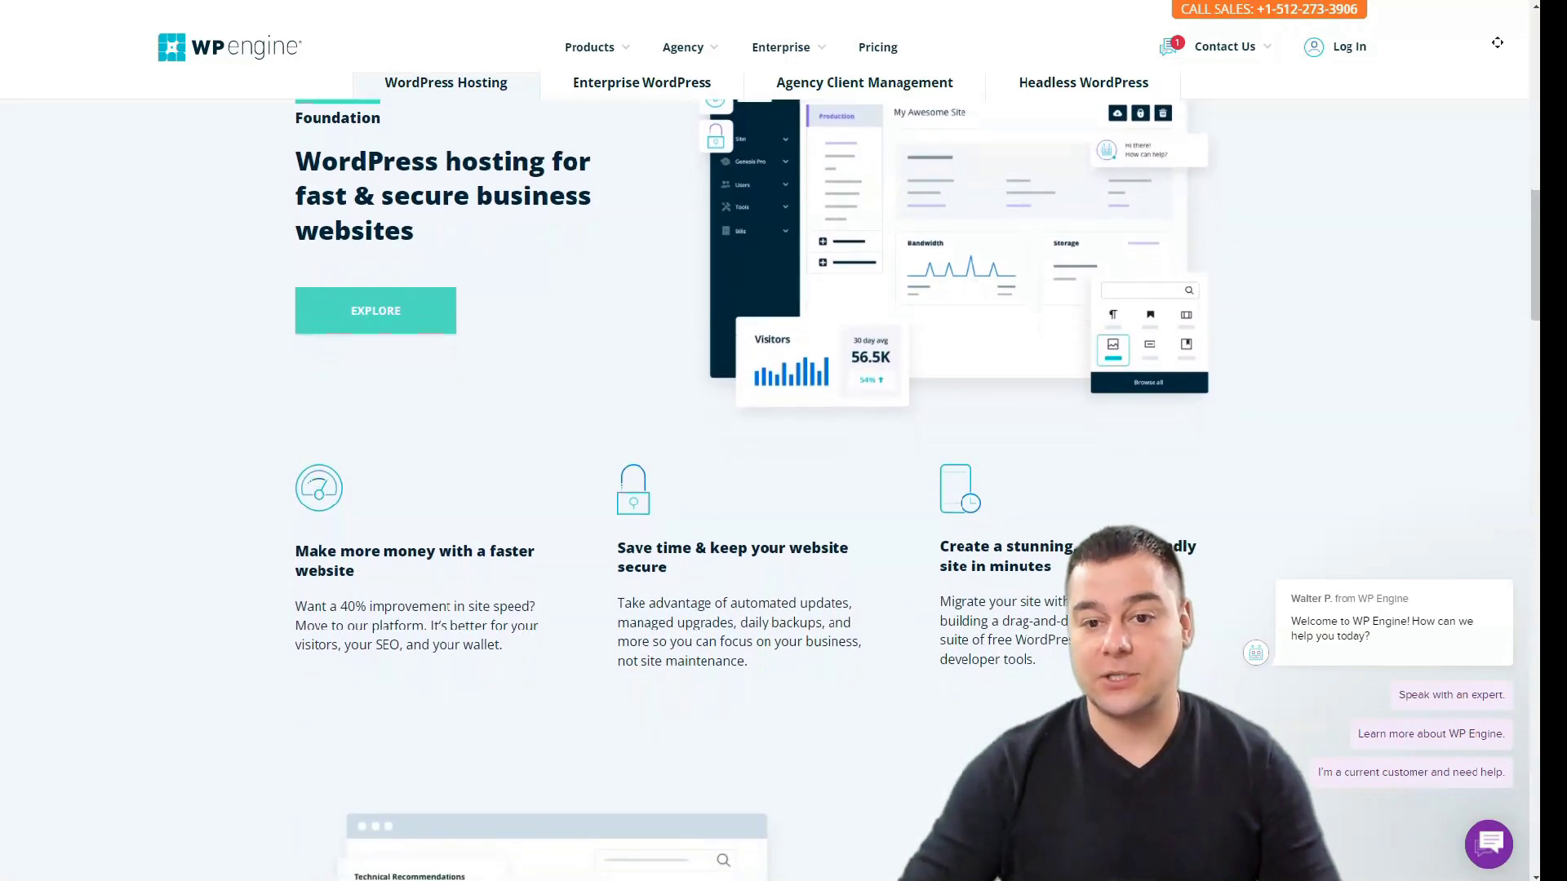
pyautogui.scroll(-1, 784, 441)
pyautogui.scroll(-1, 783, 441)
pyautogui.scroll(-1, 783, 441)
pyautogui.scroll(-1, 784, 442)
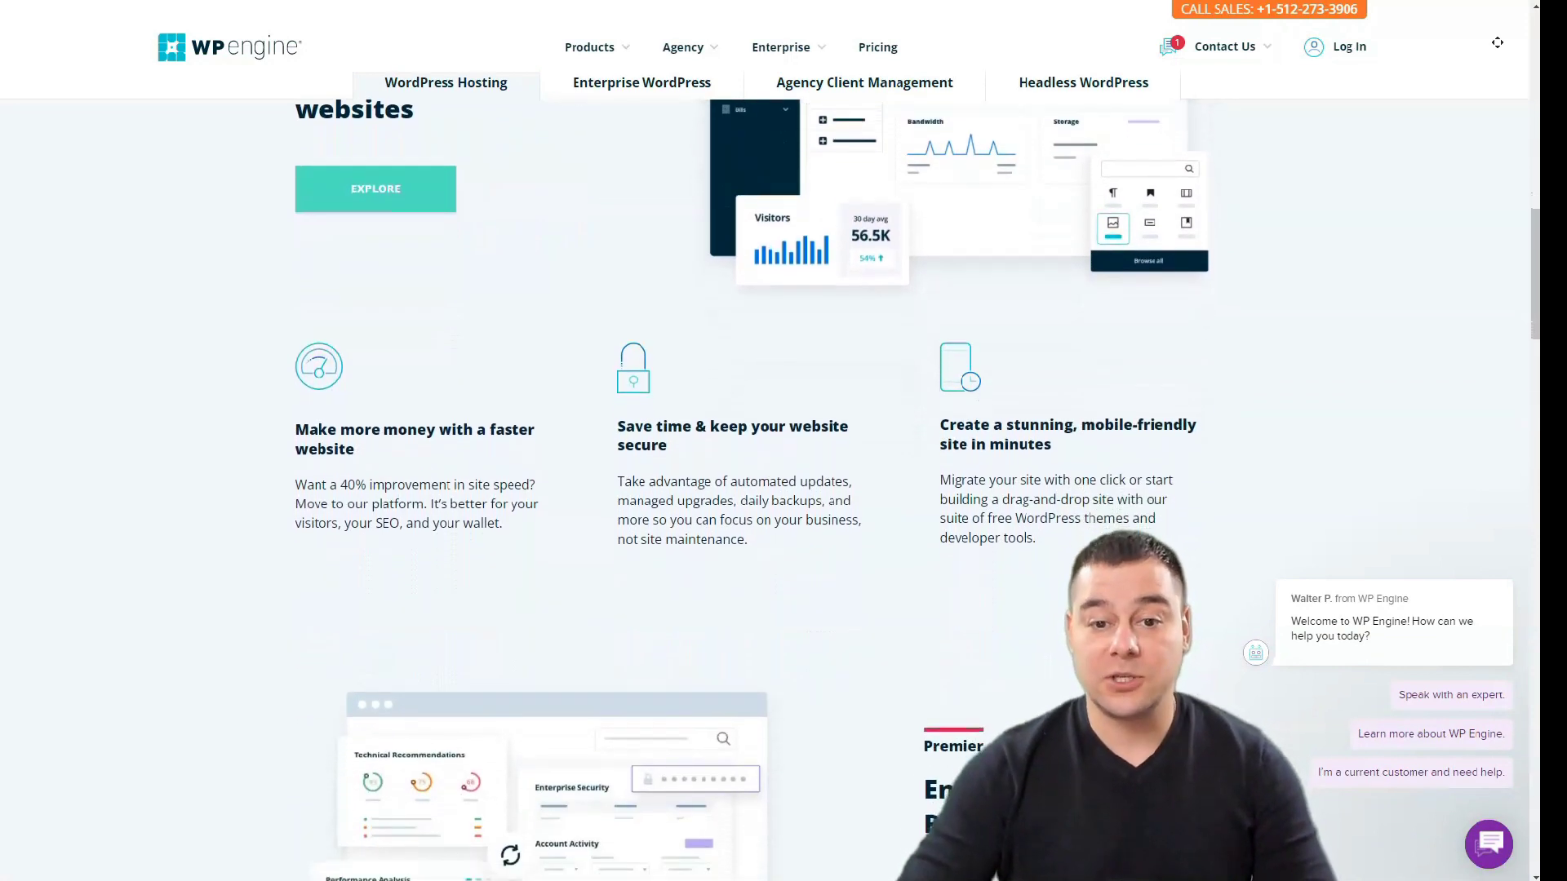
pyautogui.scroll(-1, 784, 441)
pyautogui.scroll(-1, 784, 441)
pyautogui.scroll(-1, 783, 442)
pyautogui.scroll(-1, 785, 441)
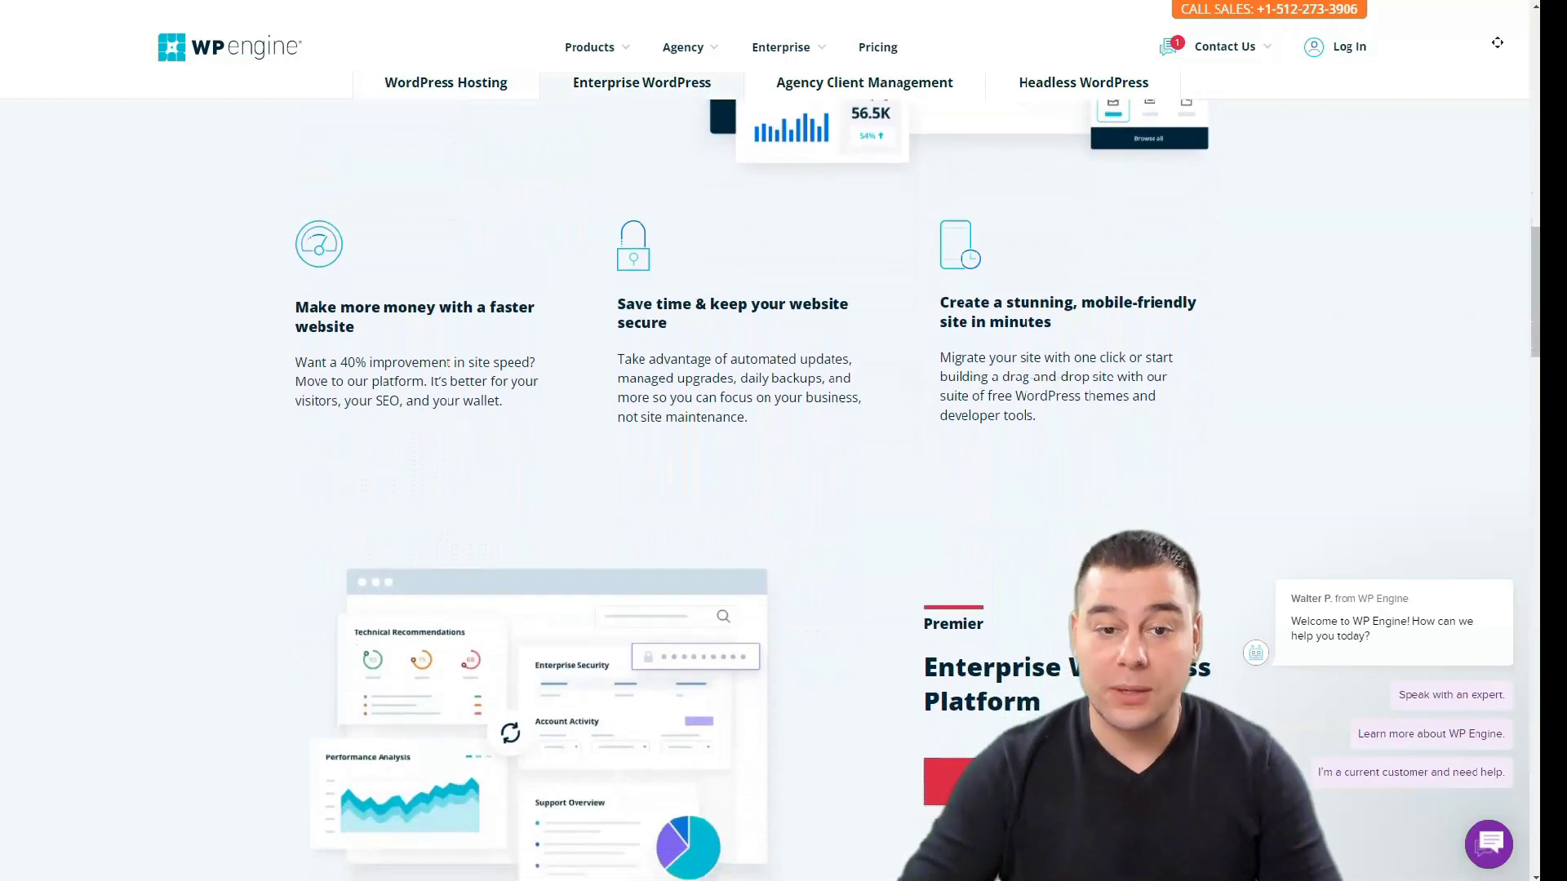
pyautogui.scroll(-1, 784, 440)
pyautogui.scroll(-1, 785, 441)
pyautogui.scroll(-1, 783, 442)
pyautogui.scroll(-1, 784, 440)
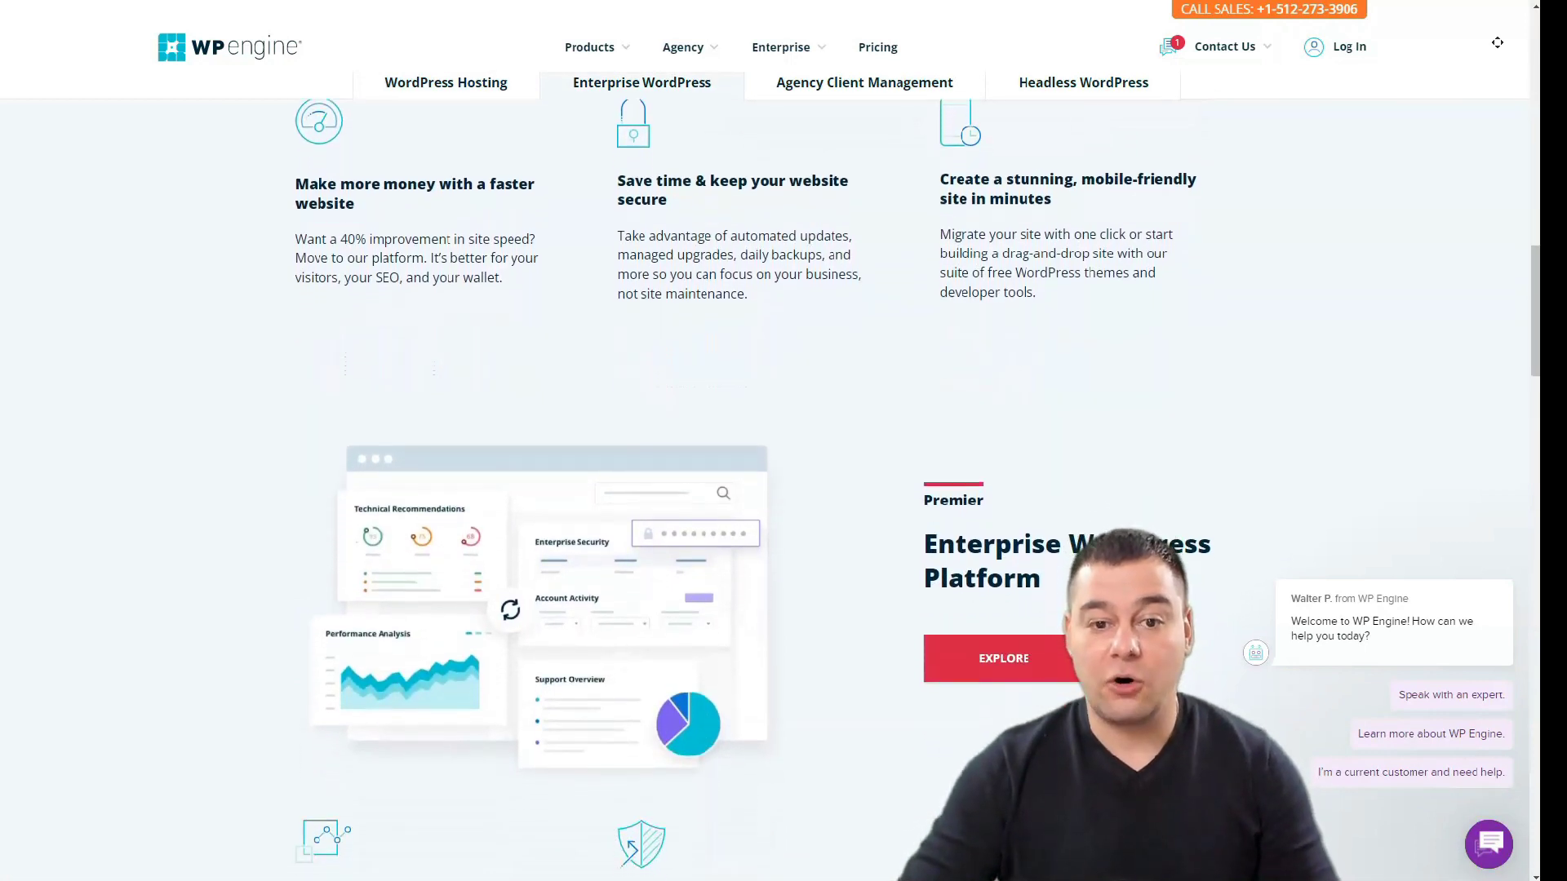
pyautogui.scroll(-1, 783, 442)
pyautogui.scroll(-1, 784, 441)
pyautogui.scroll(-1, 784, 441)
pyautogui.scroll(-1, 784, 442)
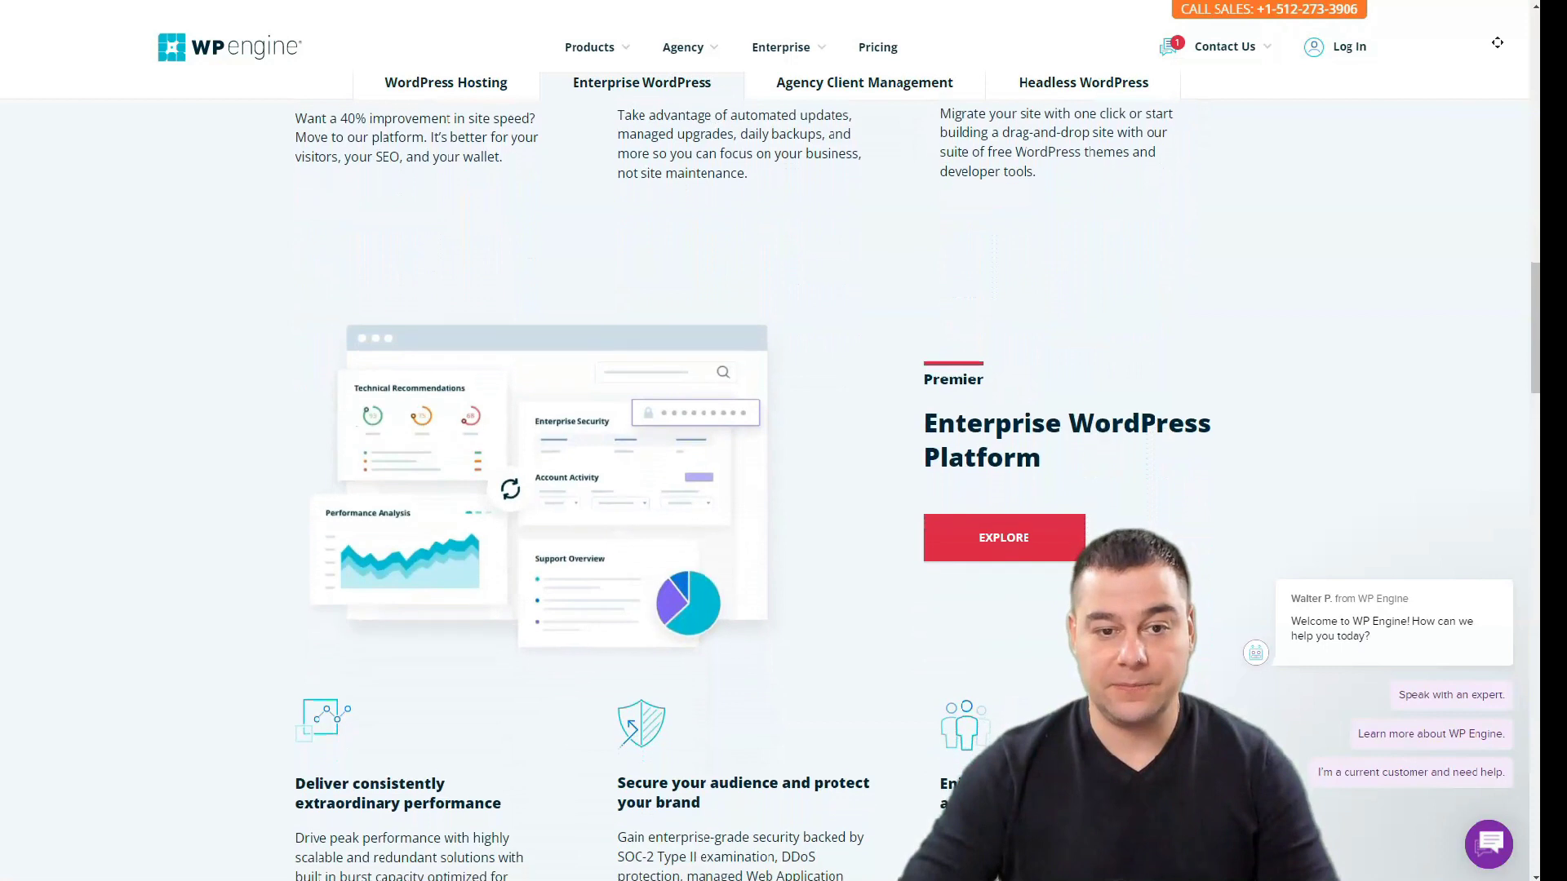
pyautogui.scroll(-1, 784, 442)
pyautogui.scroll(-1, 784, 440)
pyautogui.scroll(-1, 783, 441)
pyautogui.scroll(-1, 784, 441)
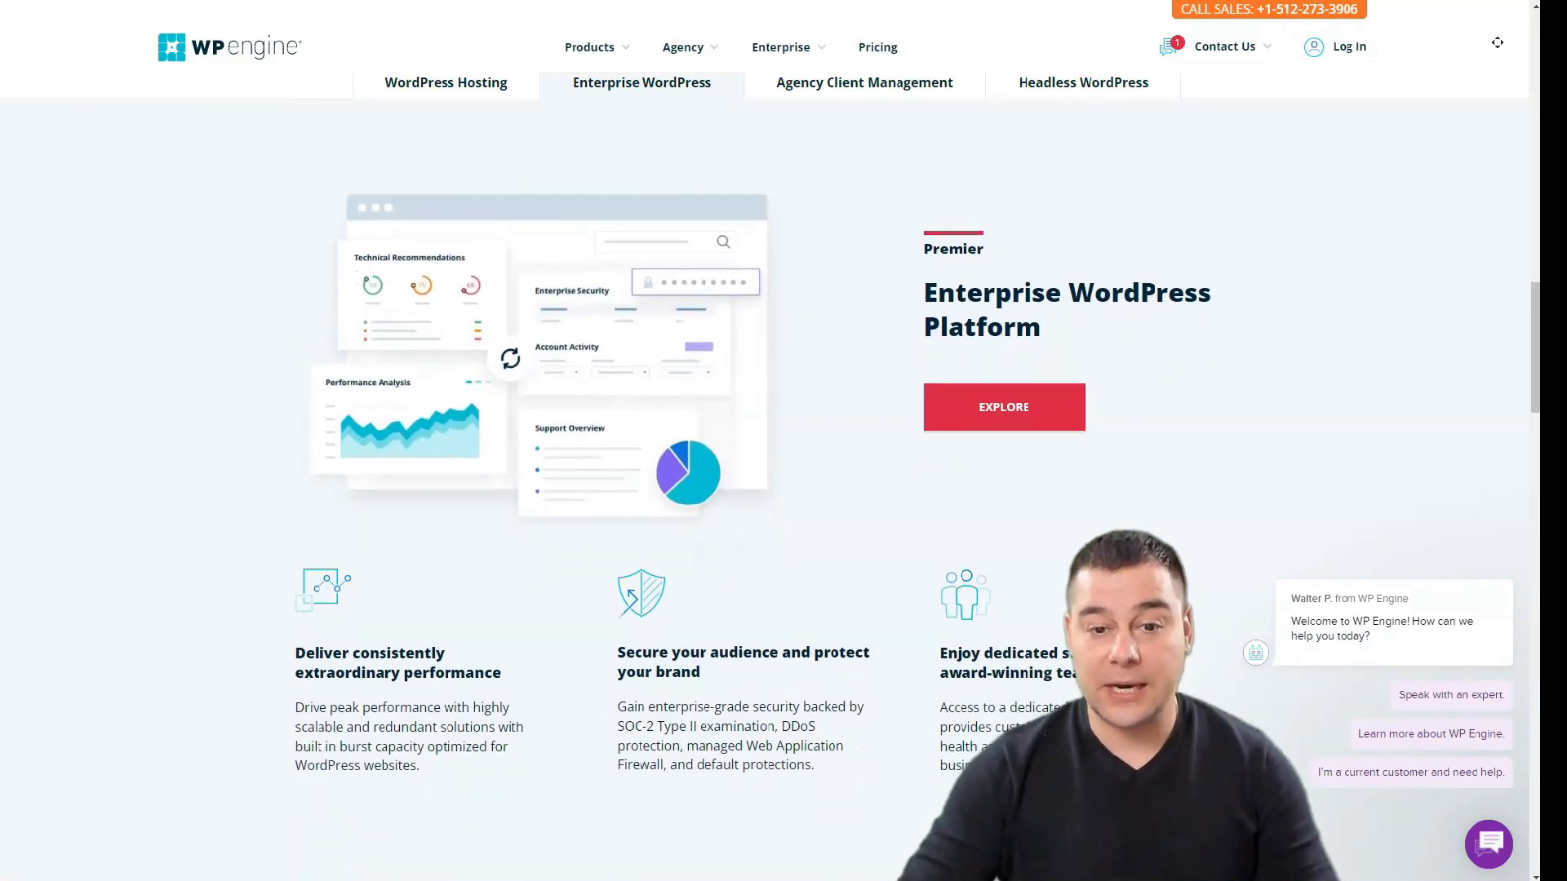
pyautogui.scroll(-1, 784, 442)
pyautogui.scroll(-1, 784, 440)
pyautogui.scroll(-1, 784, 442)
pyautogui.scroll(-1, 783, 441)
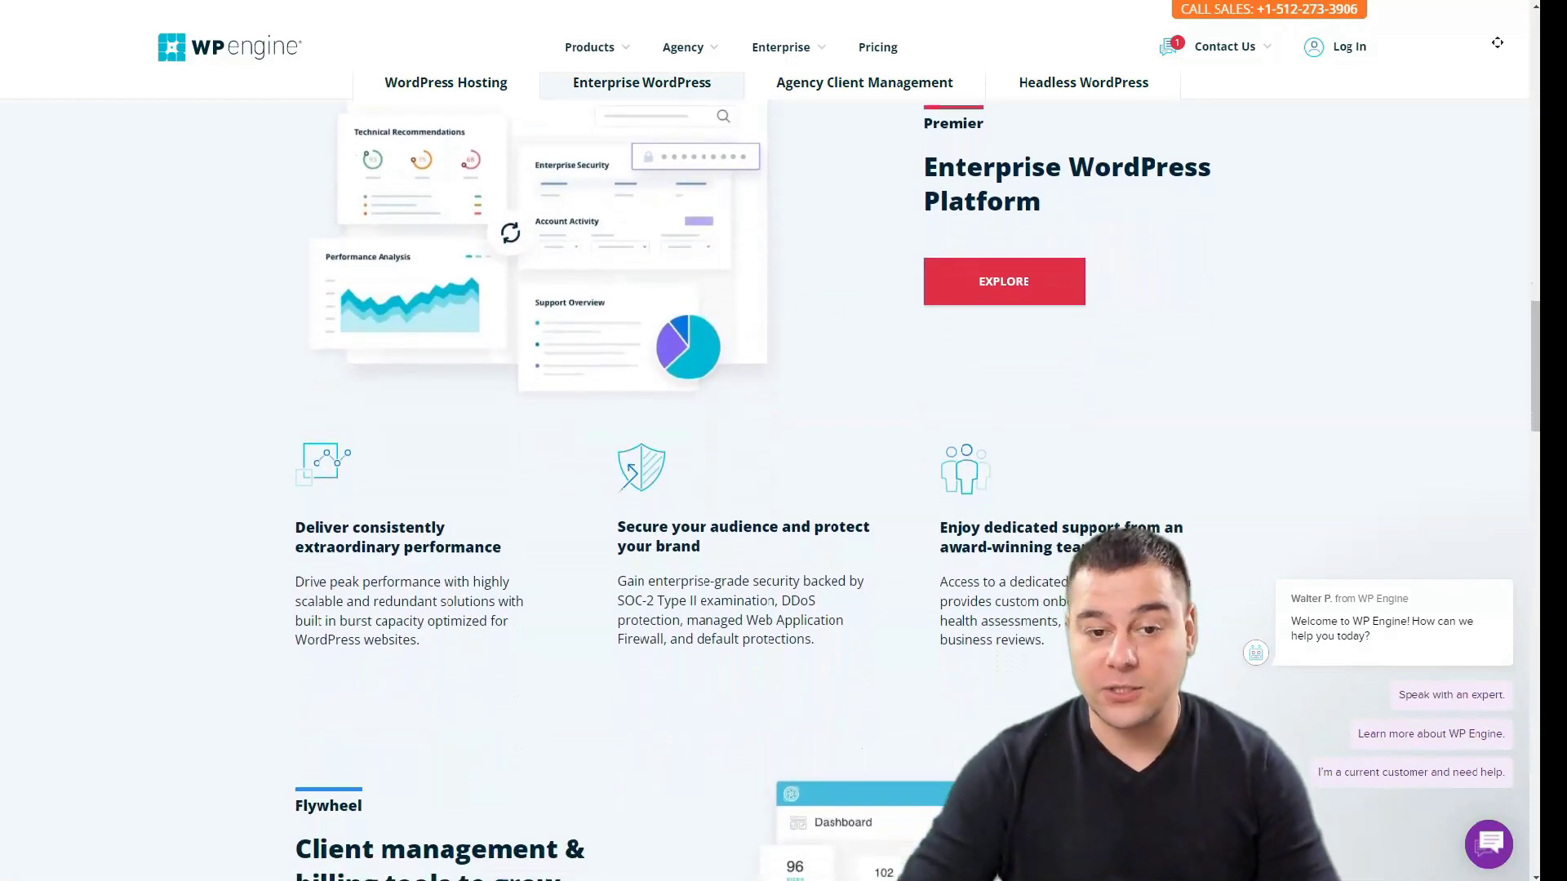
pyautogui.scroll(-1, 783, 440)
pyautogui.scroll(-1, 783, 440)
pyautogui.scroll(-1, 784, 441)
pyautogui.scroll(-1, 783, 442)
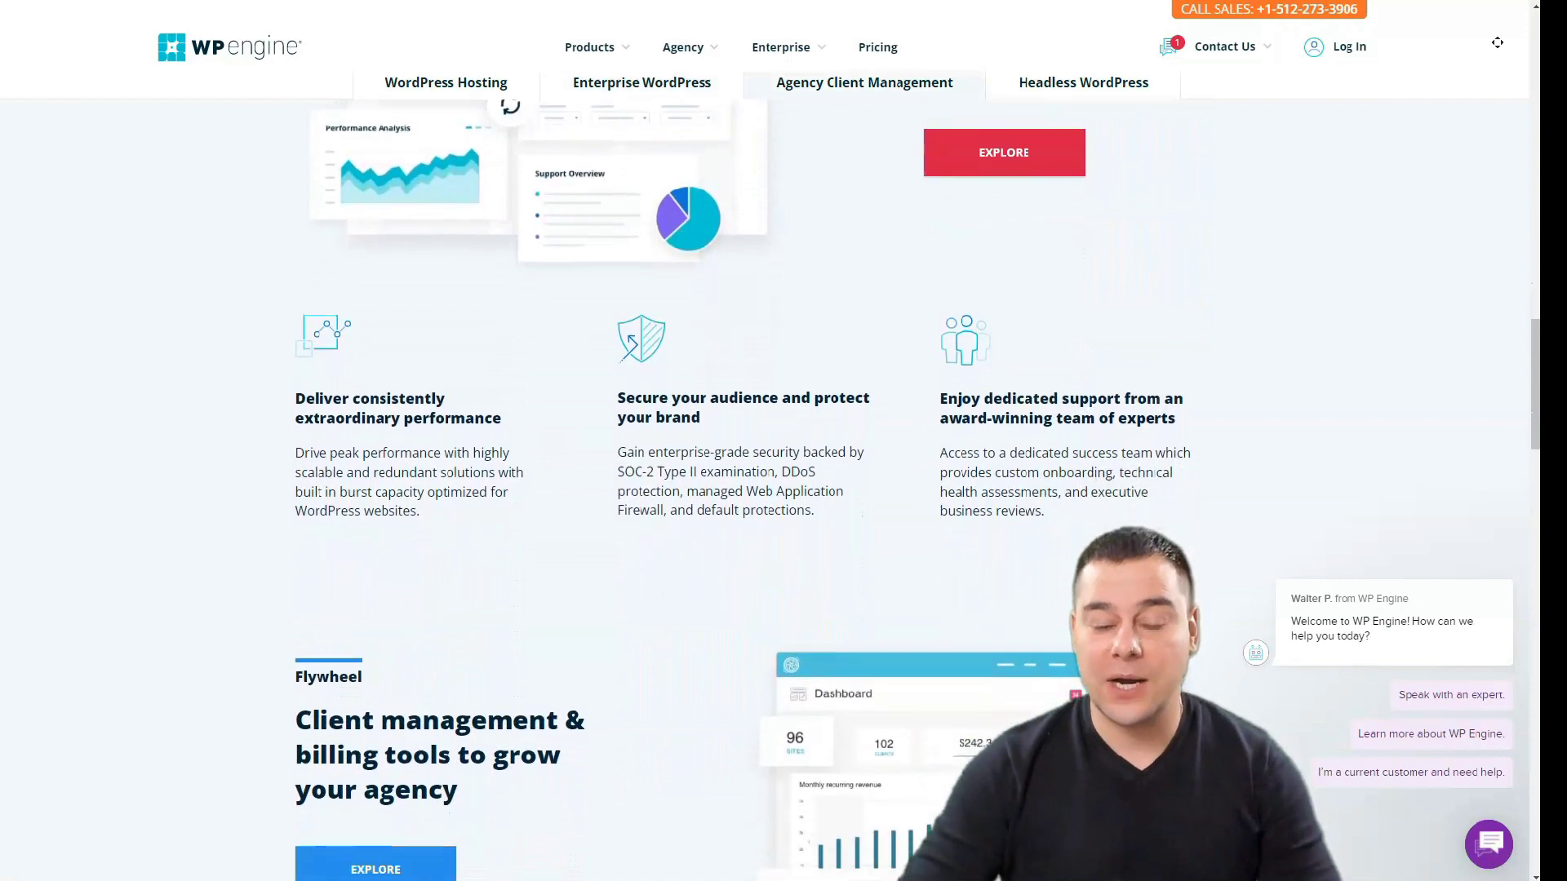
pyautogui.scroll(-1, 783, 441)
pyautogui.scroll(-1, 783, 441)
pyautogui.scroll(-1, 784, 442)
pyautogui.scroll(-1, 784, 441)
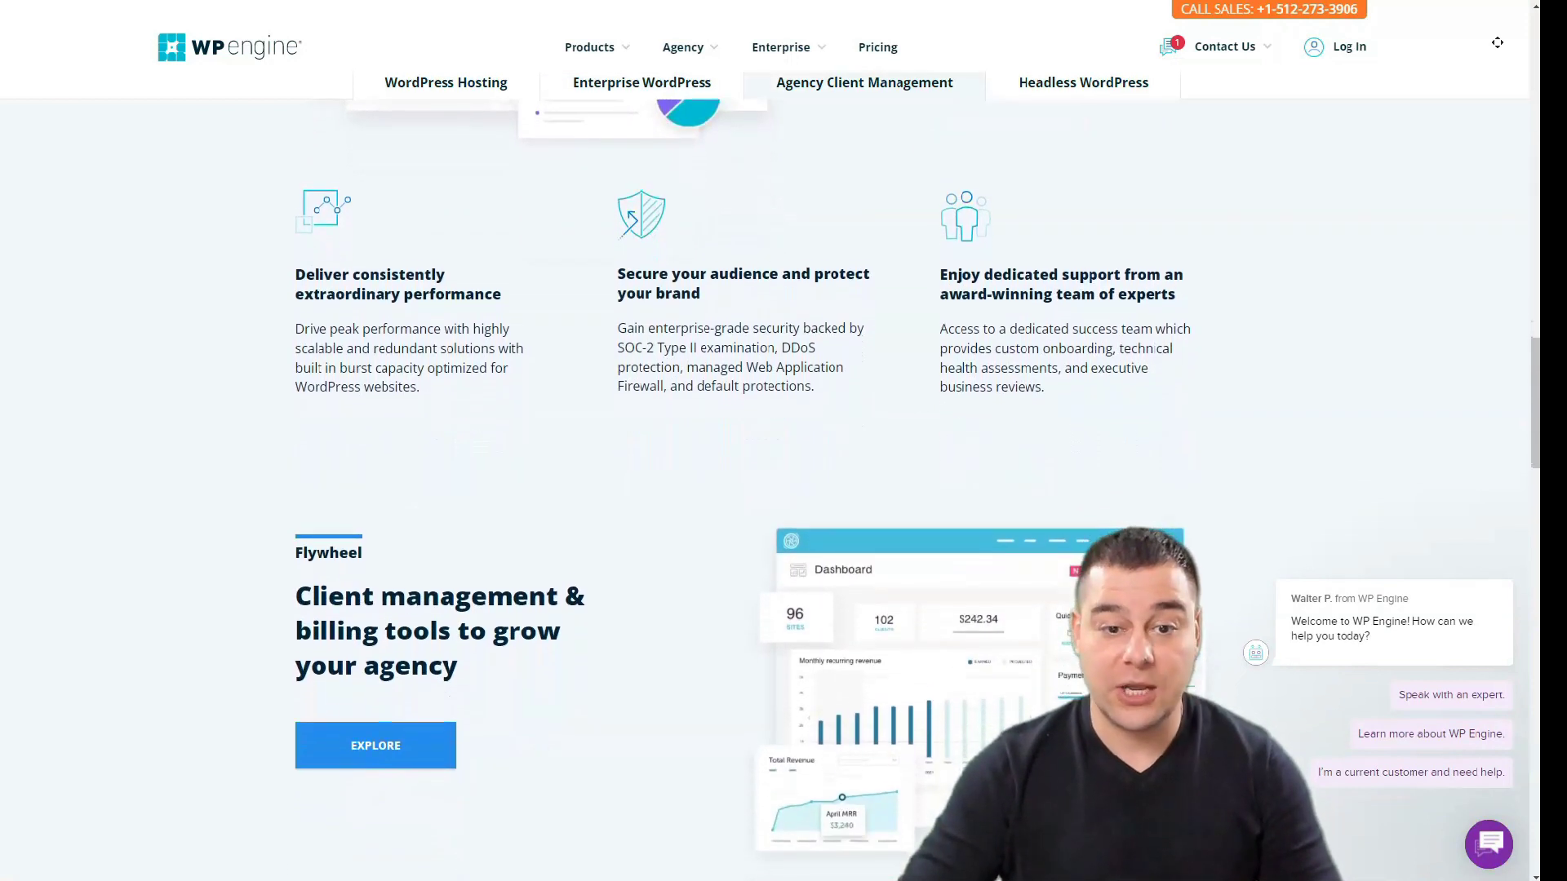
pyautogui.scroll(-1, 783, 440)
pyautogui.scroll(-1, 784, 442)
pyautogui.scroll(-1, 784, 442)
pyautogui.scroll(-1, 784, 441)
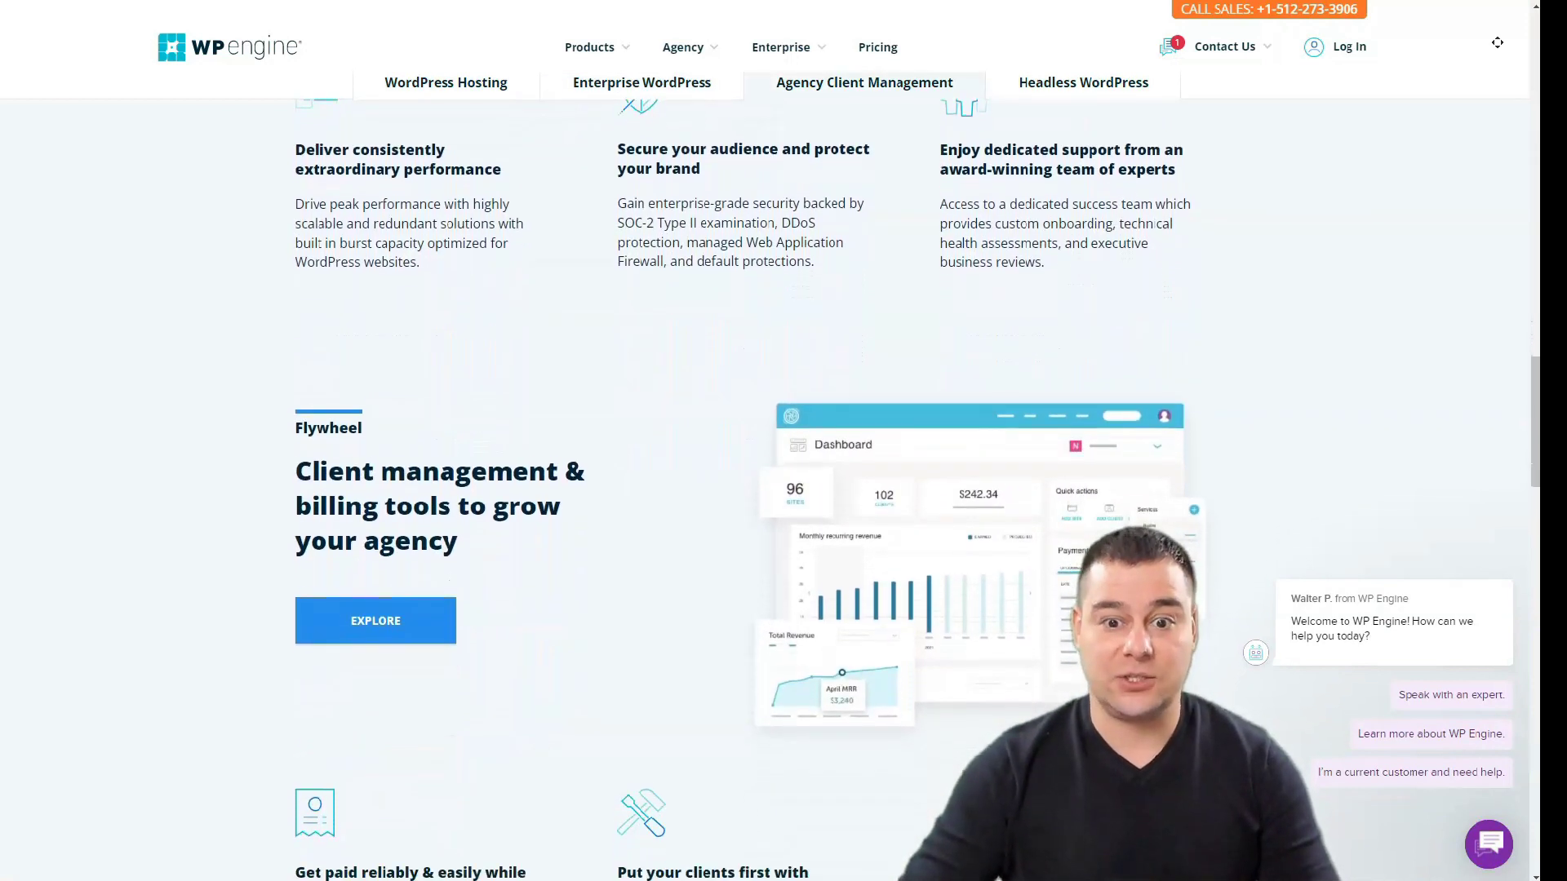
pyautogui.scroll(-1, 783, 441)
pyautogui.scroll(-1, 784, 441)
pyautogui.scroll(-1, 784, 441)
pyautogui.scroll(-1, 783, 441)
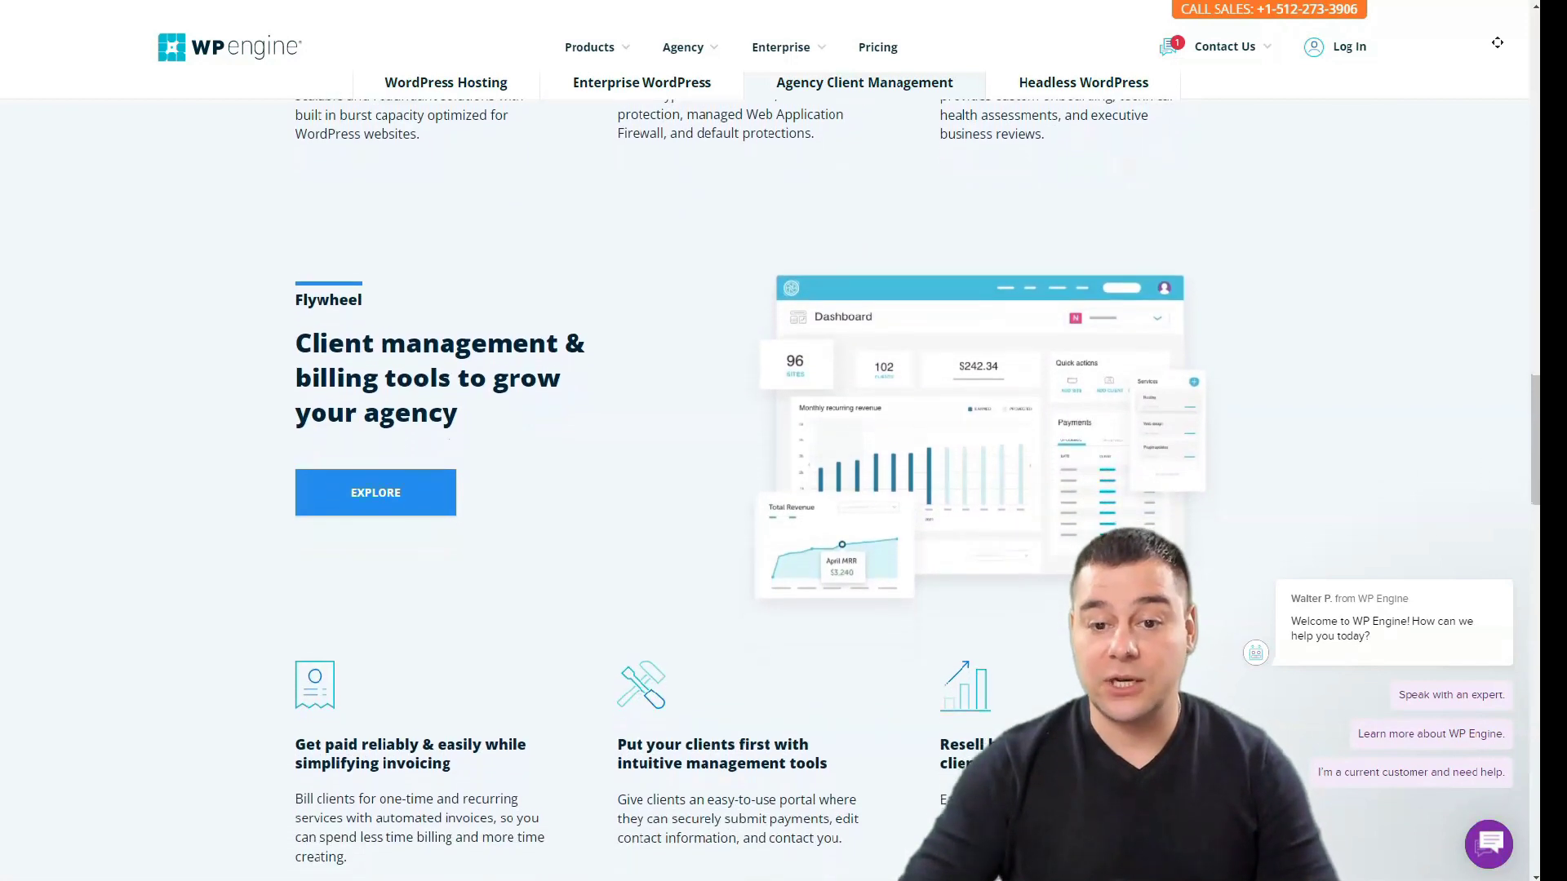
pyautogui.scroll(-1, 784, 442)
pyautogui.scroll(-1, 784, 441)
pyautogui.scroll(-1, 784, 441)
pyautogui.scroll(-1, 784, 440)
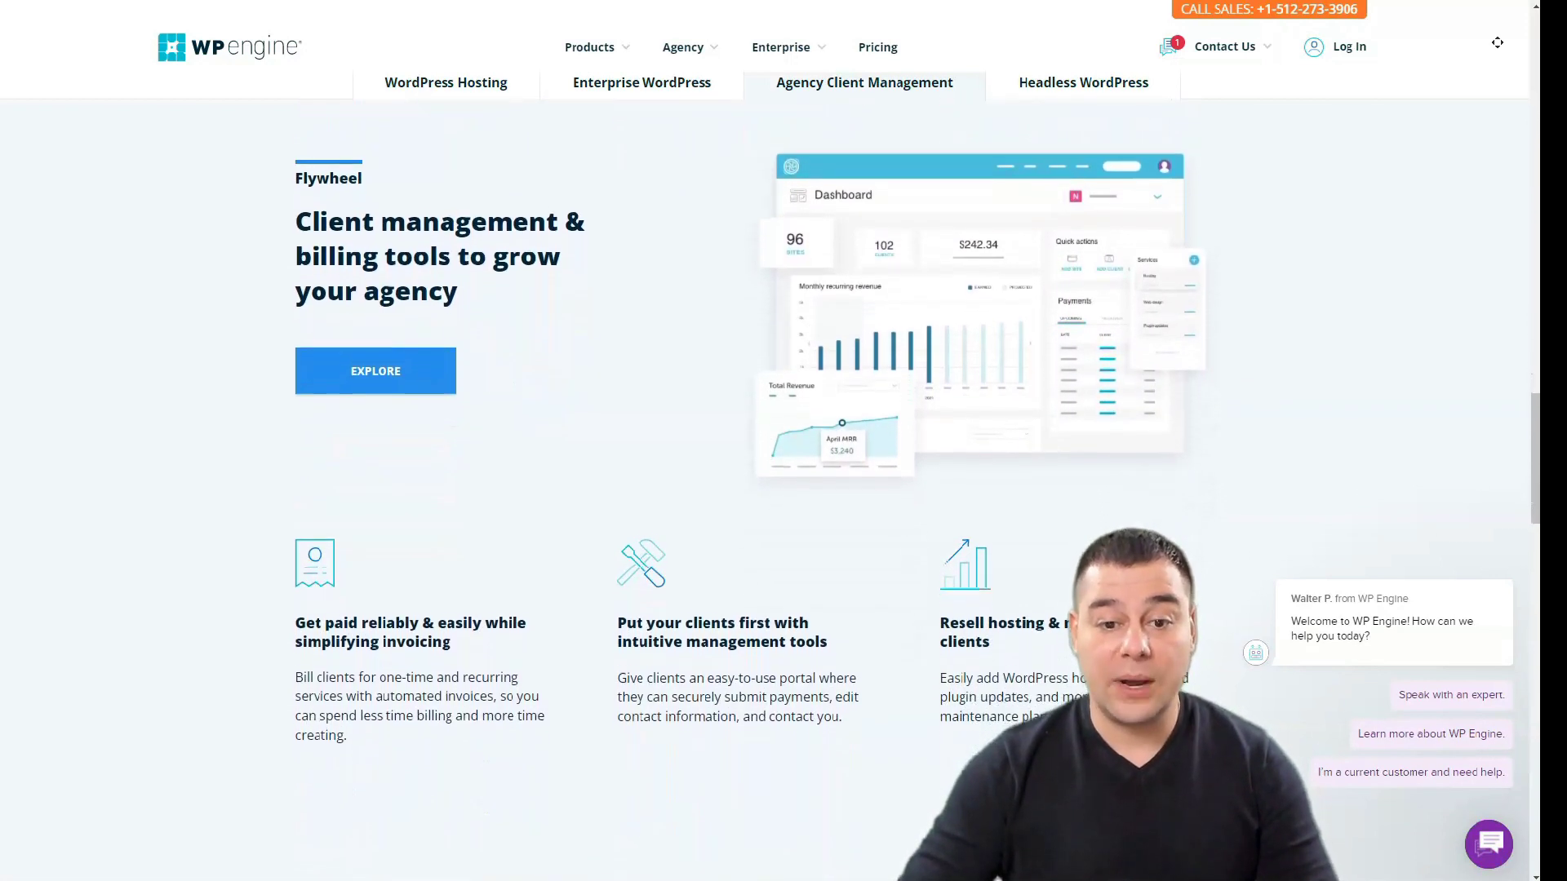
pyautogui.scroll(-1, 784, 441)
pyautogui.scroll(-1, 784, 442)
pyautogui.scroll(-1, 784, 441)
pyautogui.scroll(-1, 785, 442)
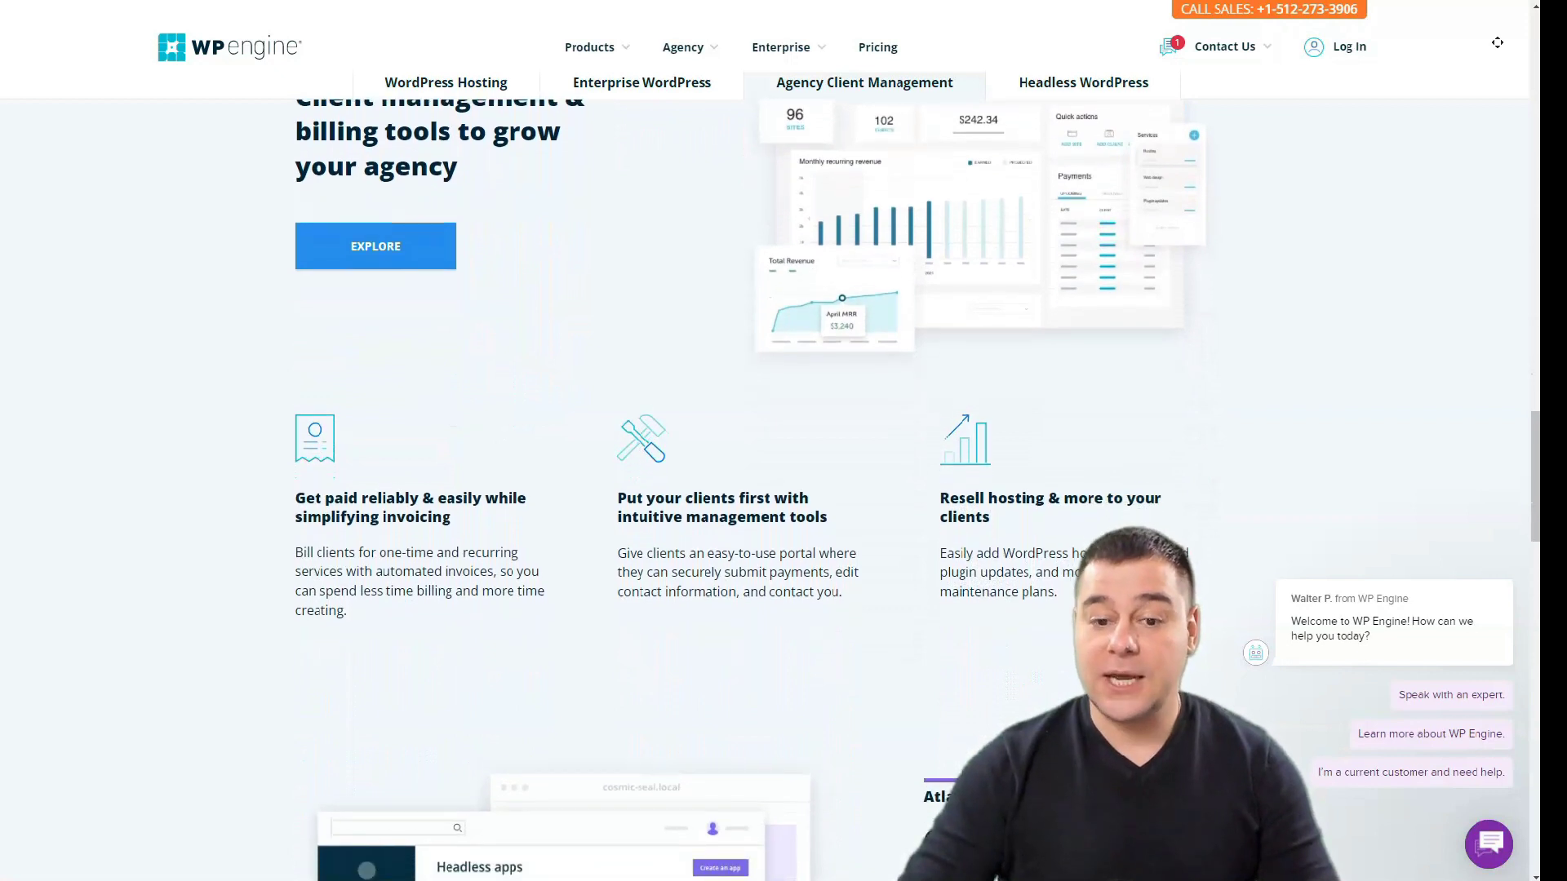
pyautogui.scroll(-1, 784, 441)
pyautogui.scroll(-1, 783, 441)
pyautogui.scroll(-1, 784, 441)
pyautogui.scroll(-1, 784, 441)
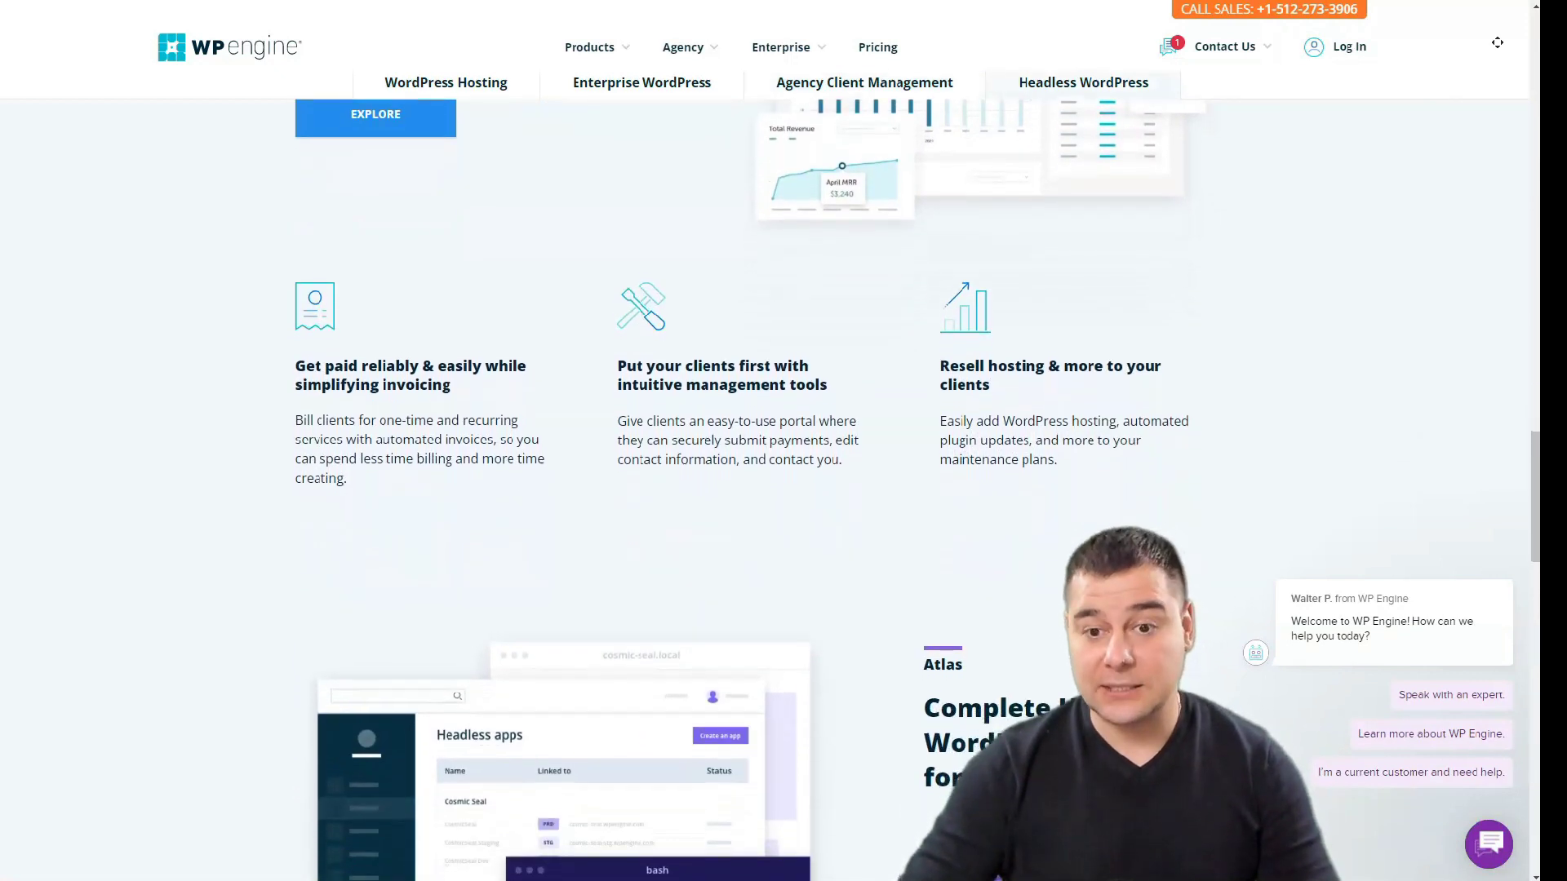
pyautogui.scroll(-1, 784, 441)
pyautogui.scroll(-1, 784, 442)
pyautogui.scroll(-1, 784, 441)
pyautogui.scroll(-1, 783, 442)
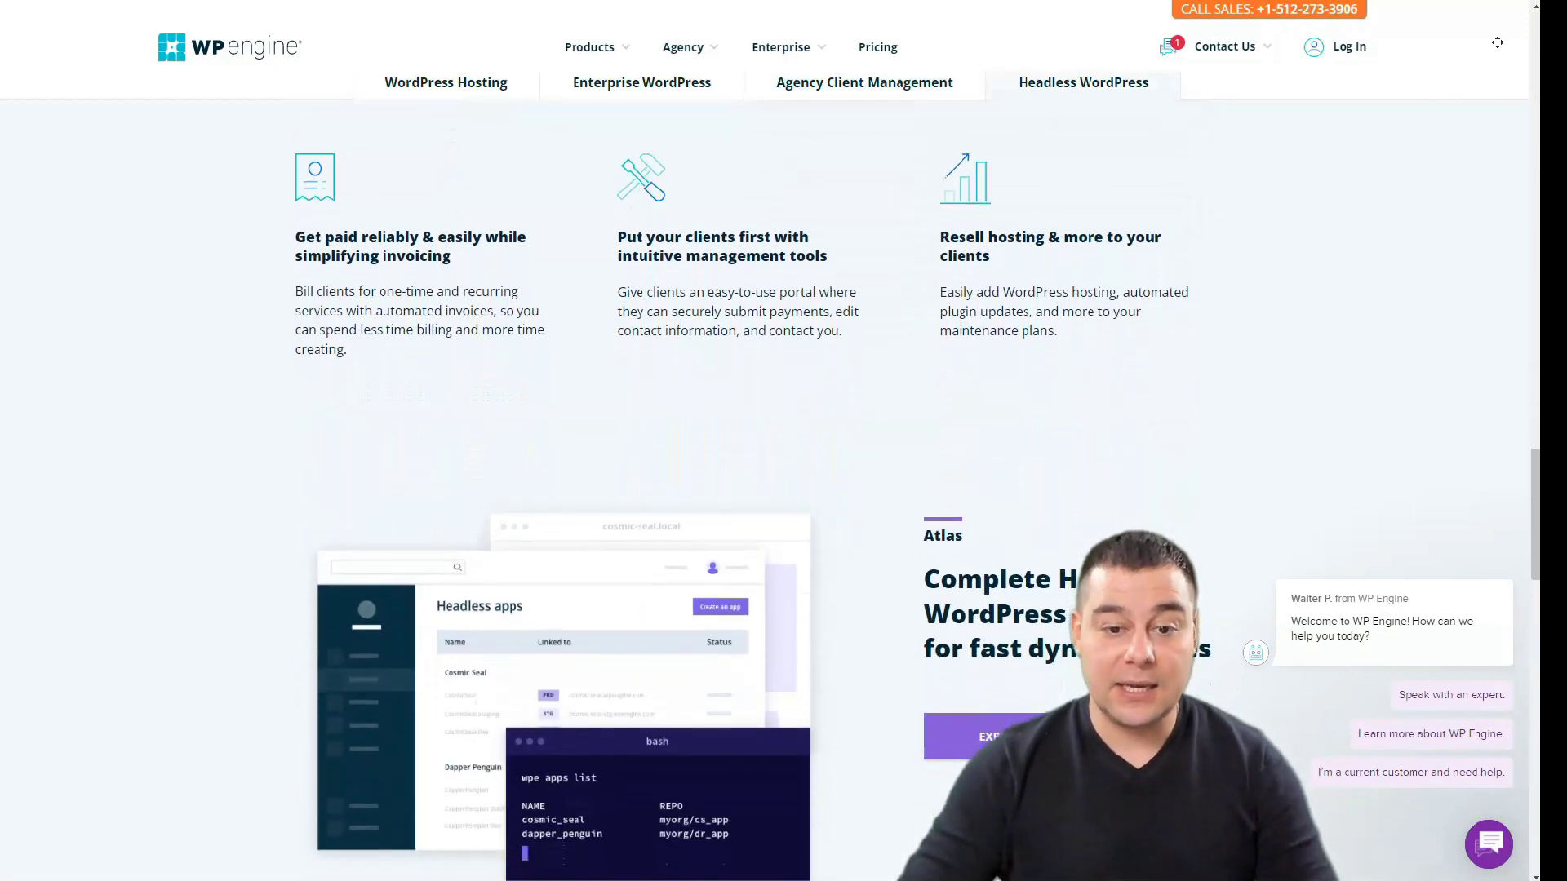
pyautogui.scroll(-1, 784, 442)
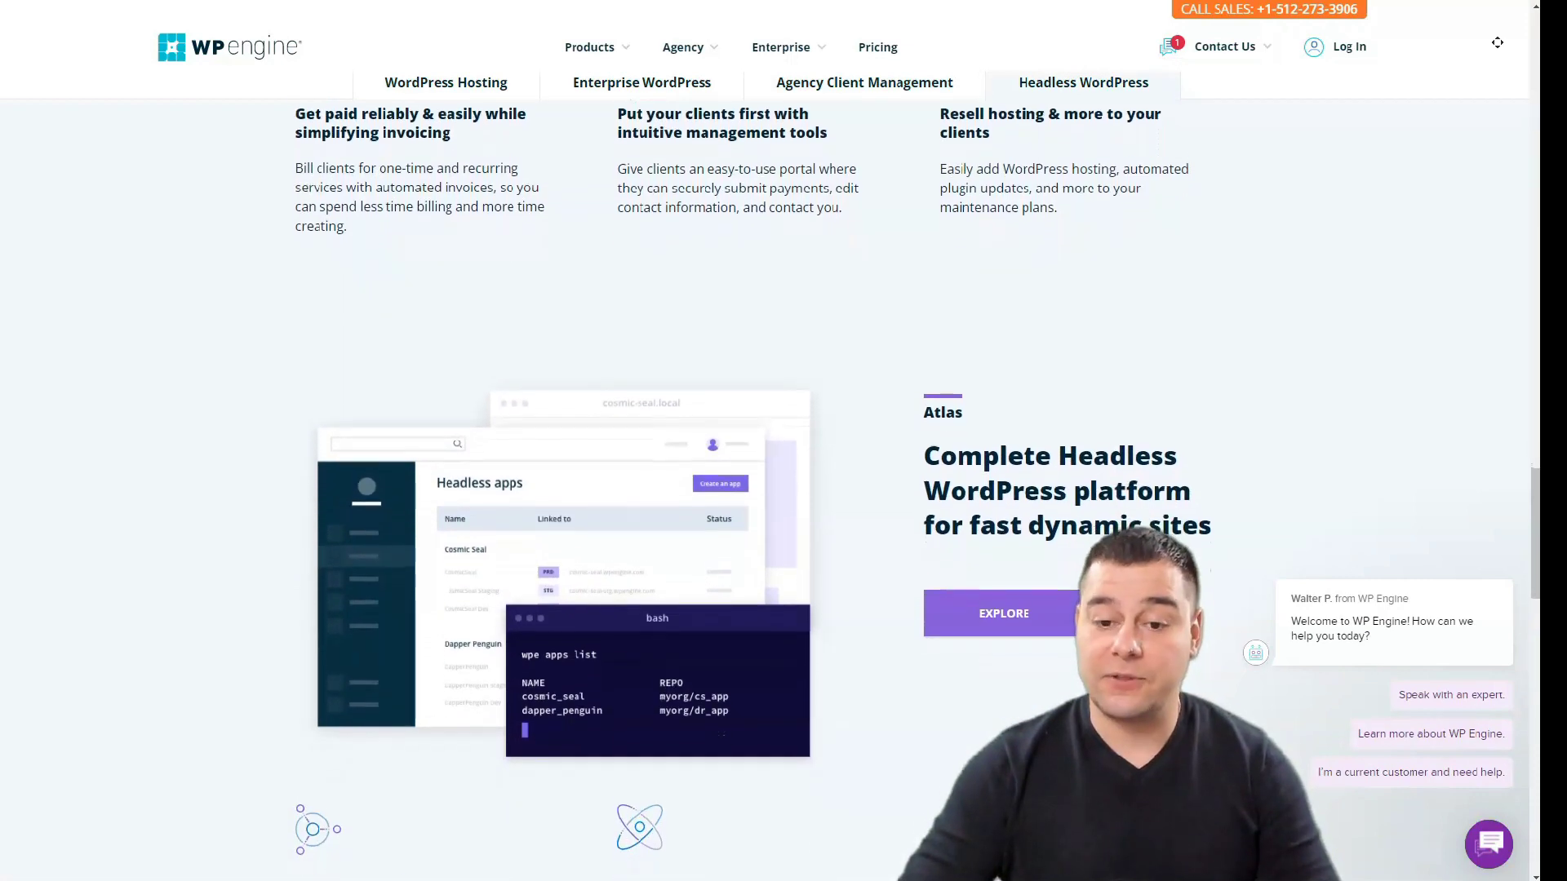